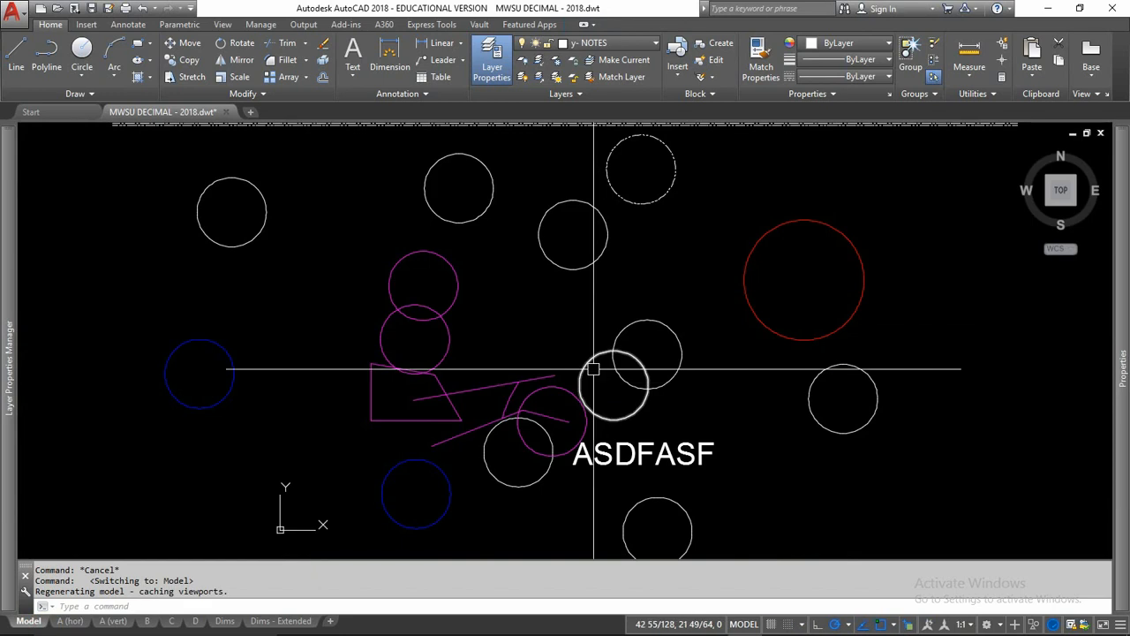
Step: Draw a horizontal line 1 unit long on the o- OBJECT layer, in the empty area beside the red circle
middle_drag(674, 270, 365, 359)
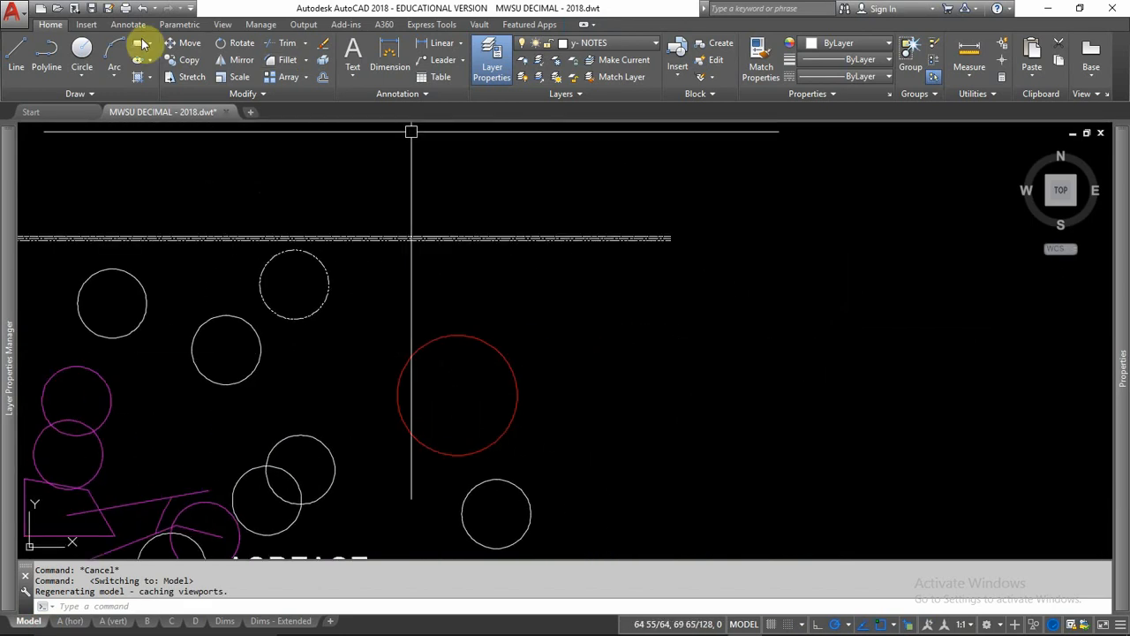
click(587, 46)
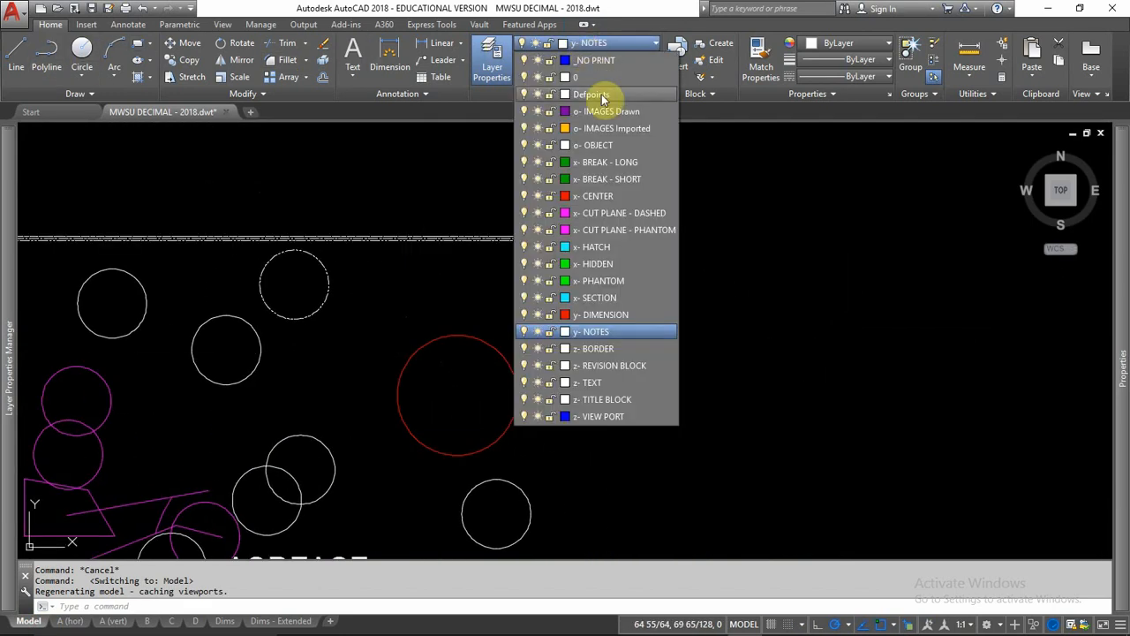
click(598, 145)
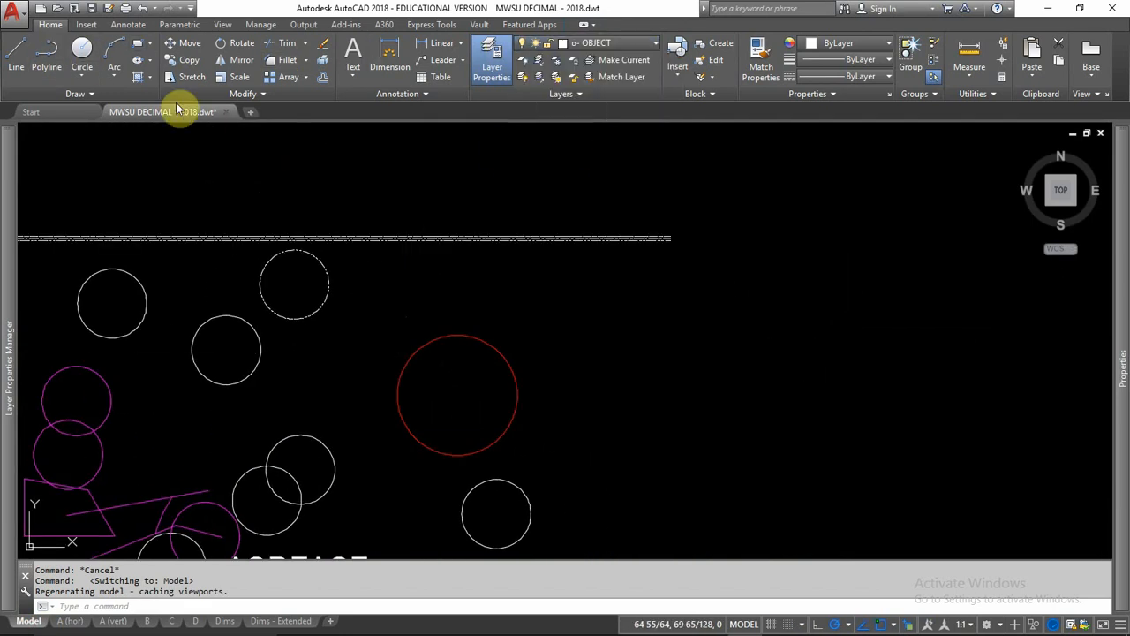
click(15, 55)
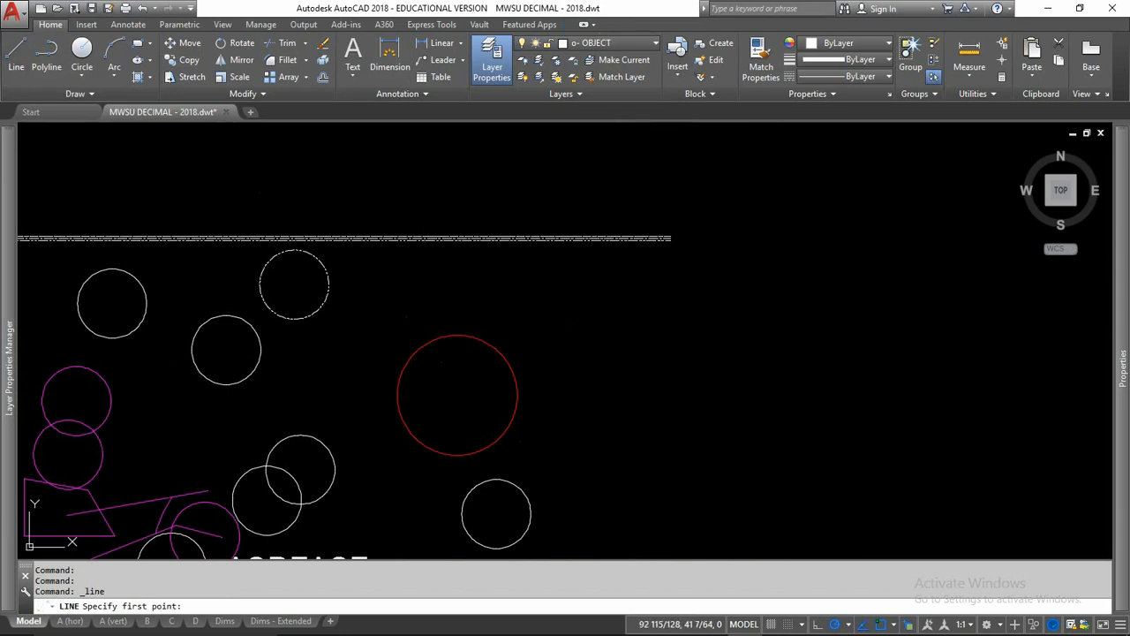
click(620, 341)
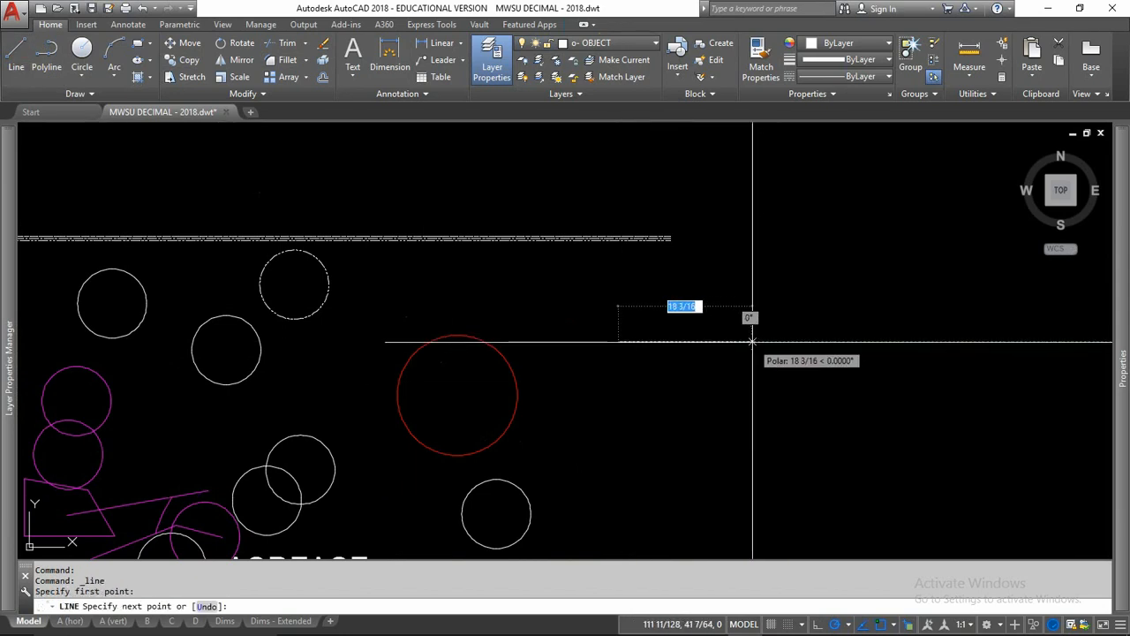
text(1)
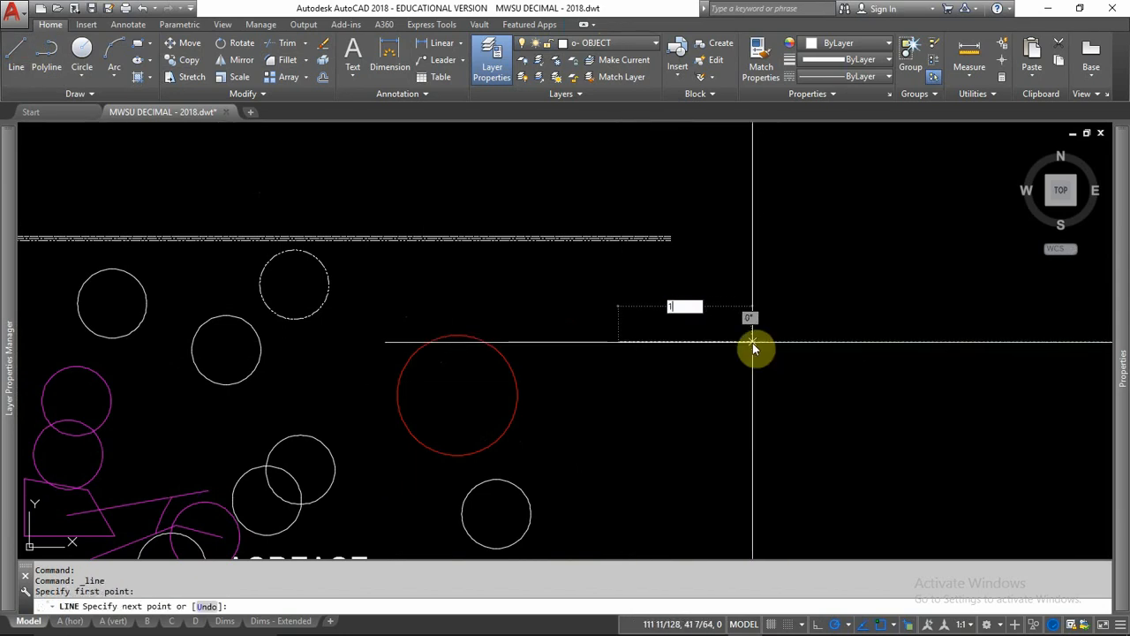
key(Return)
scroll(623, 353, up, 10)
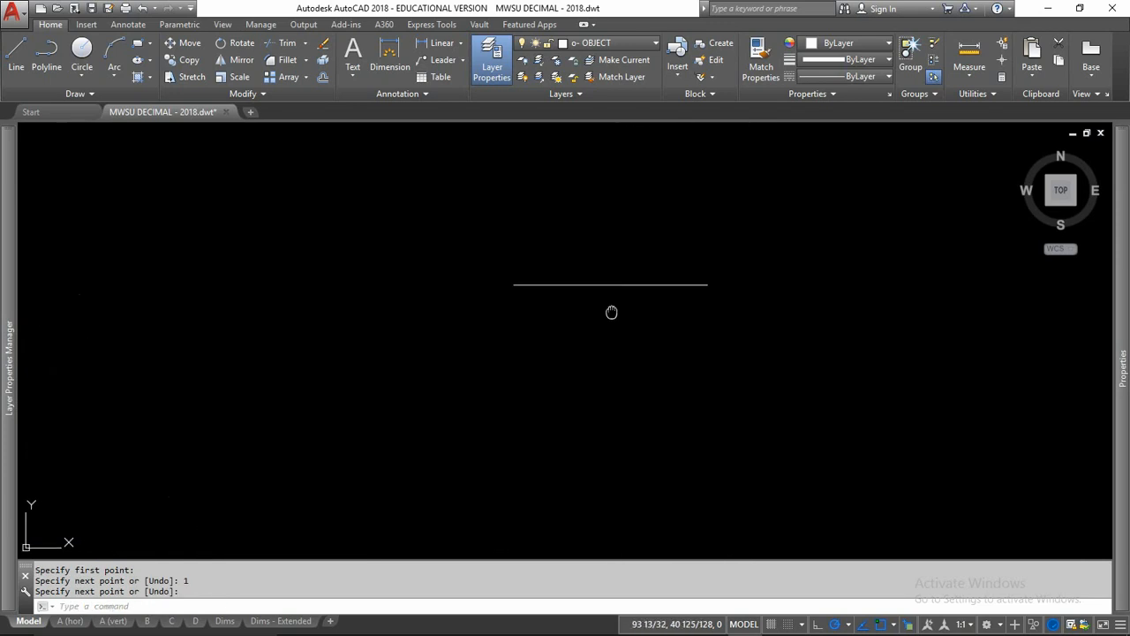
middle_drag(610, 310, 529, 320)
scroll(532, 327, down, 4)
scroll(532, 333, up, 2)
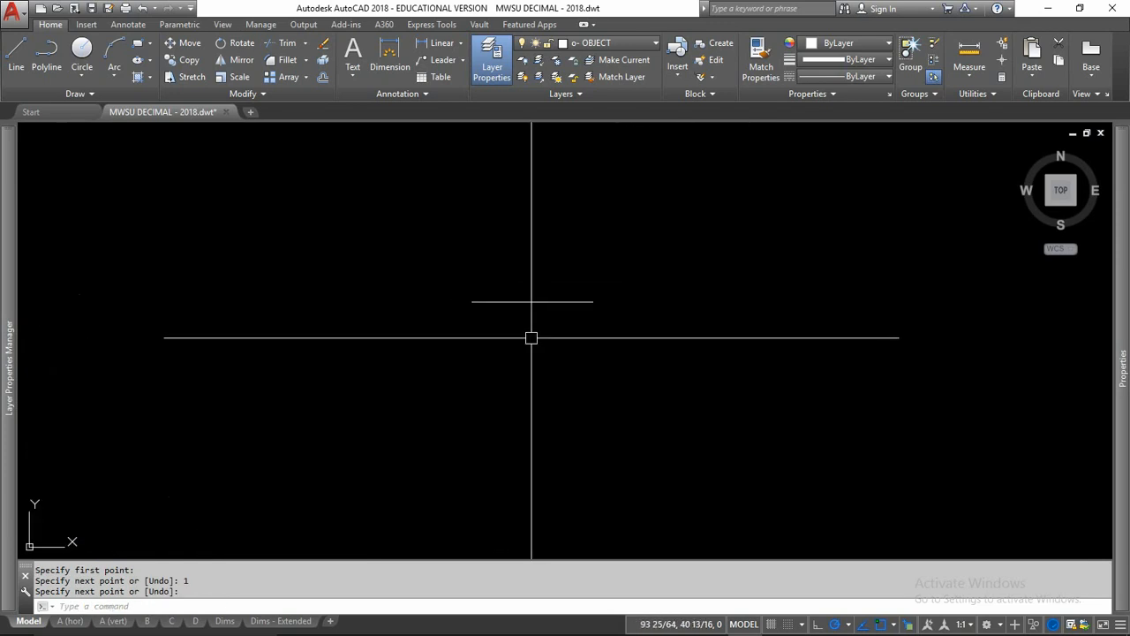
Step: Set the drawing's length units to Decimal with a precision of 0.0000
text(u)
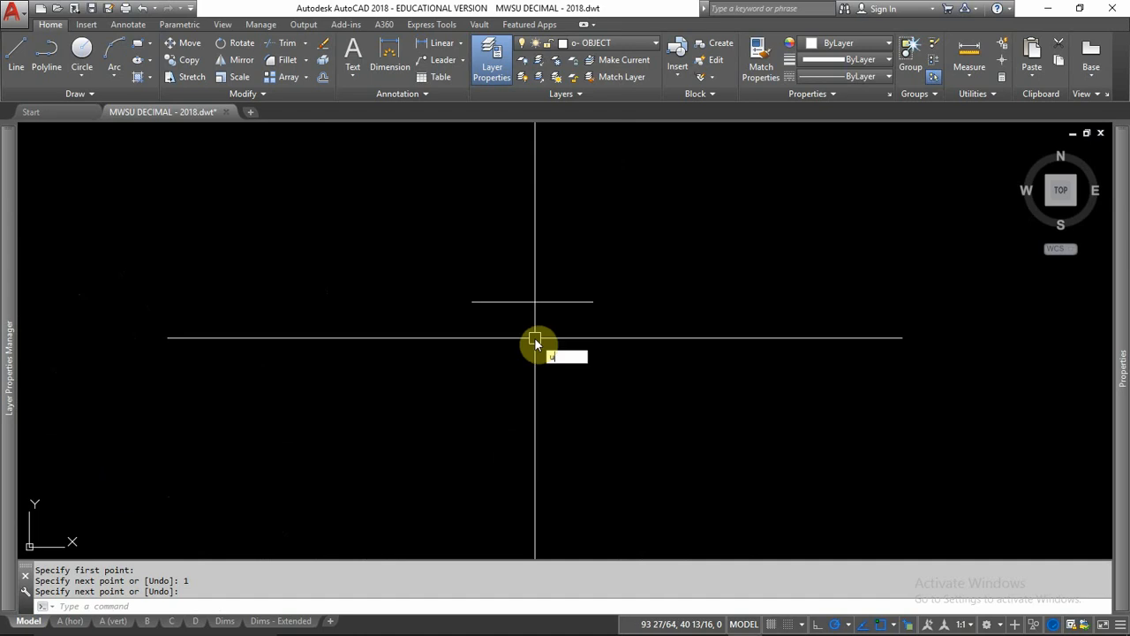
text(nits)
key(Return)
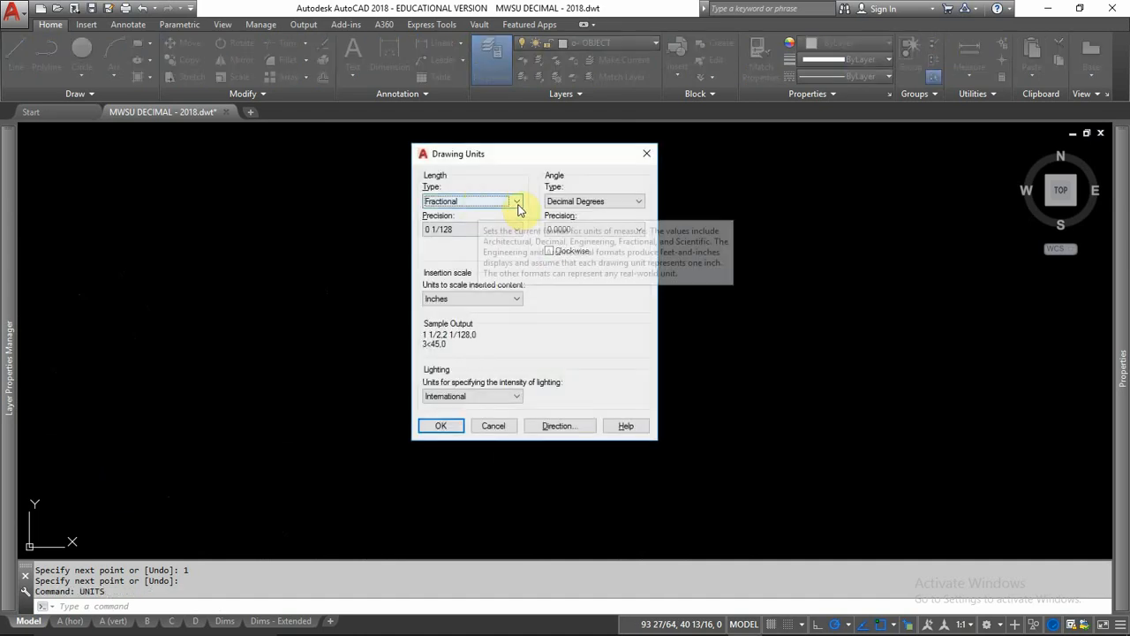
click(514, 202)
click(500, 230)
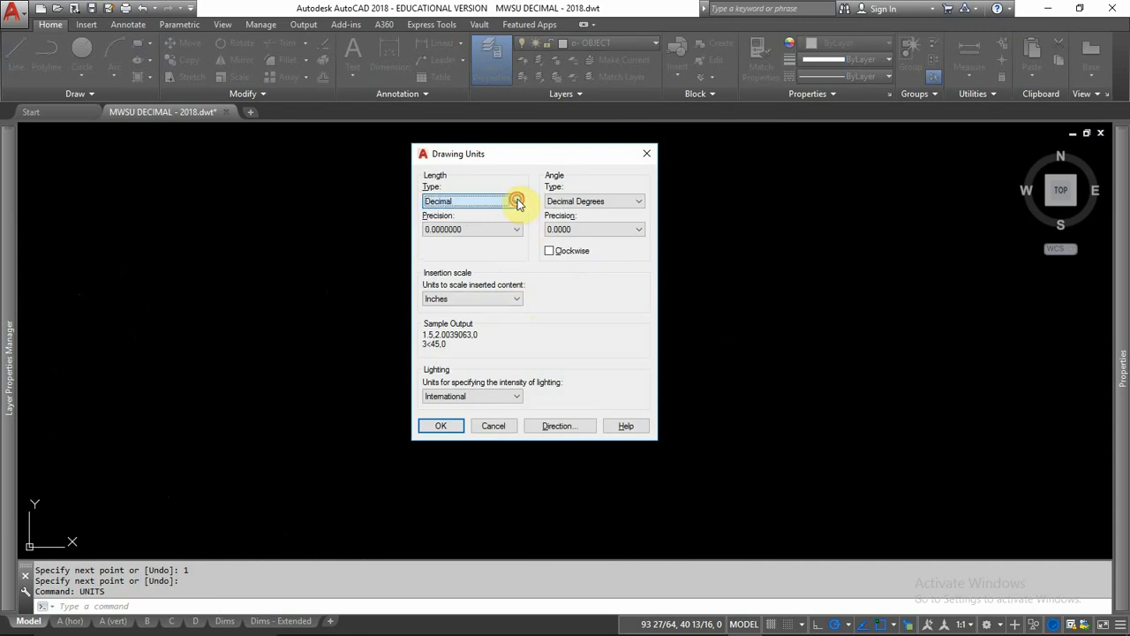
click(516, 229)
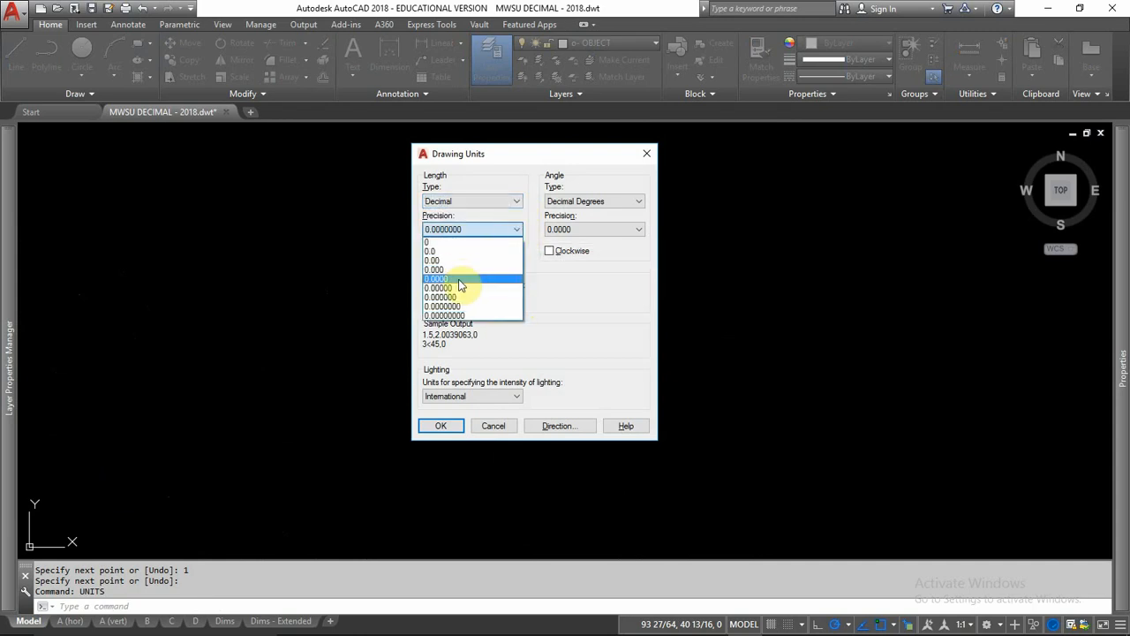
click(459, 278)
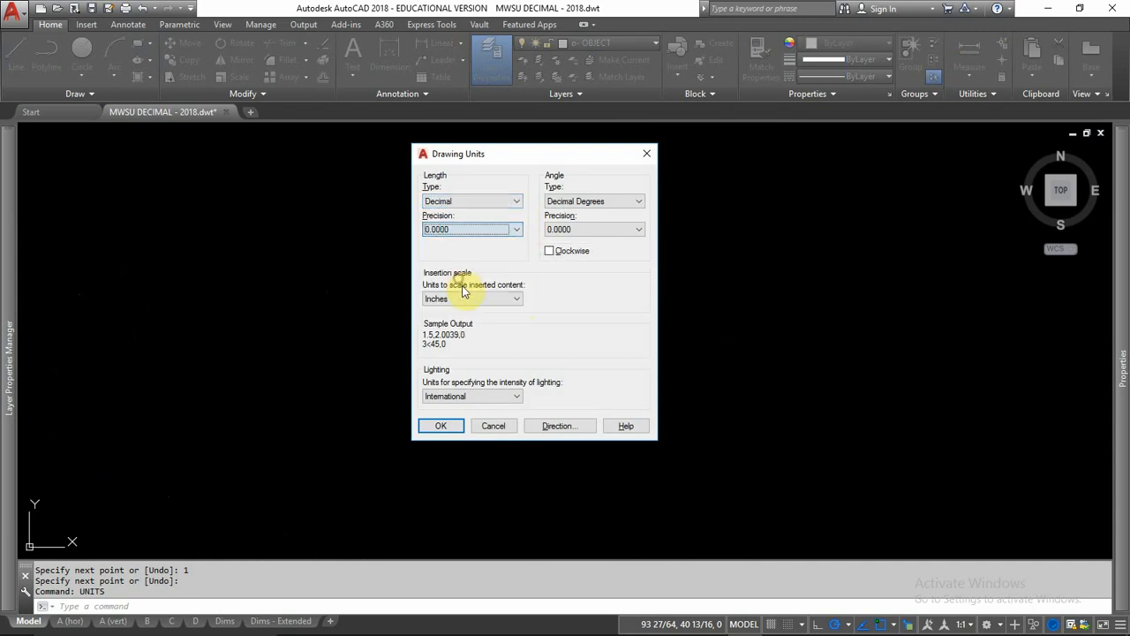
click(452, 427)
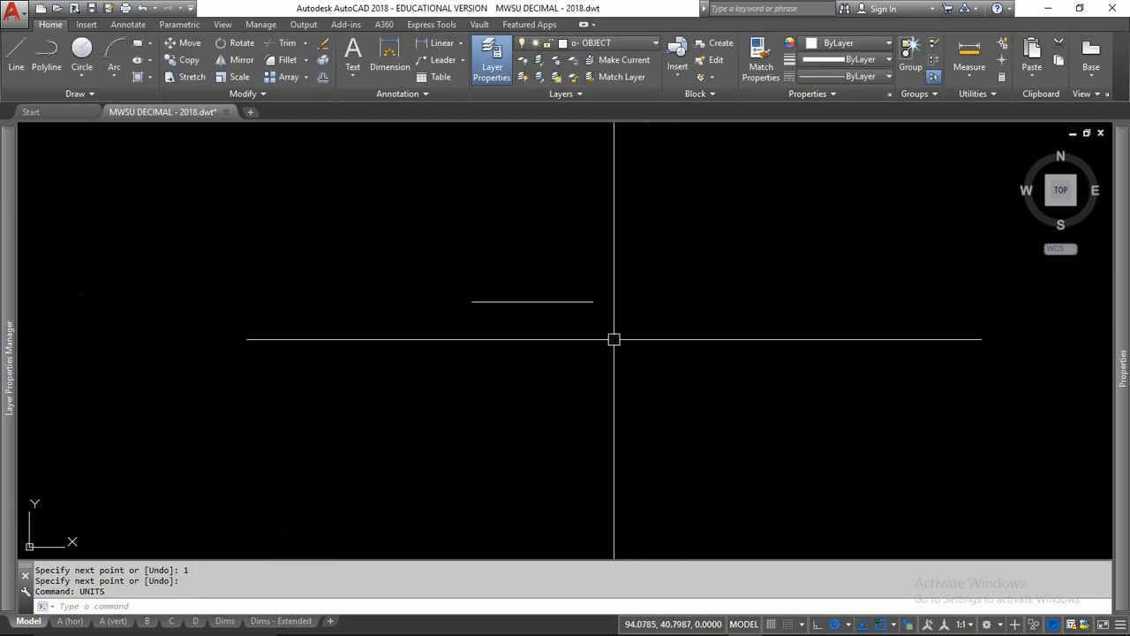
click(560, 301)
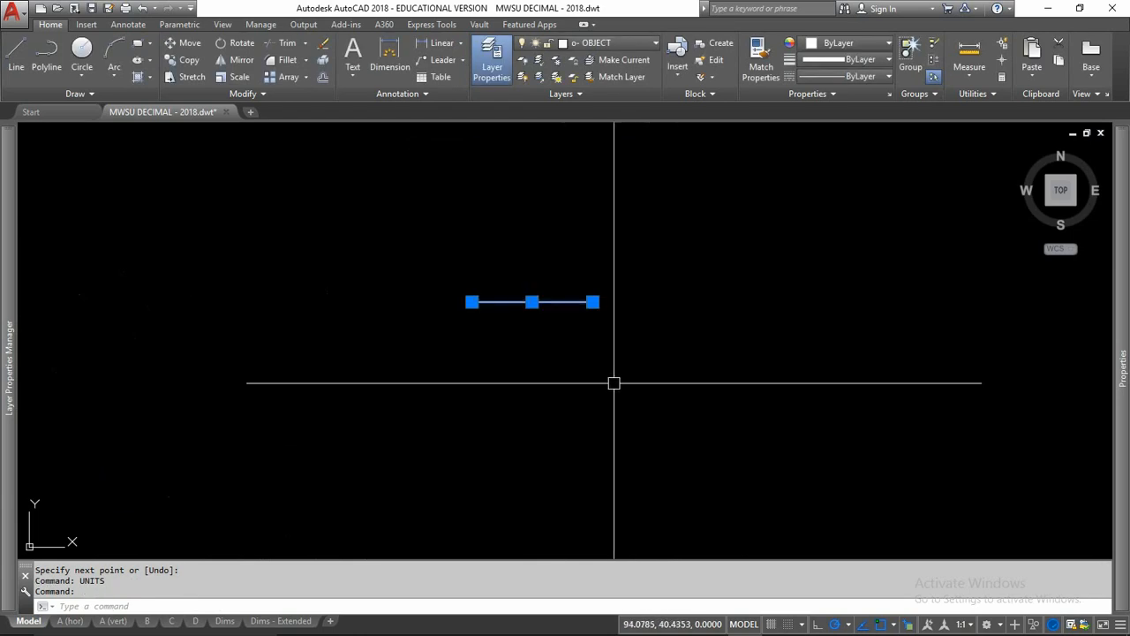
key(Escape)
key(Escape)
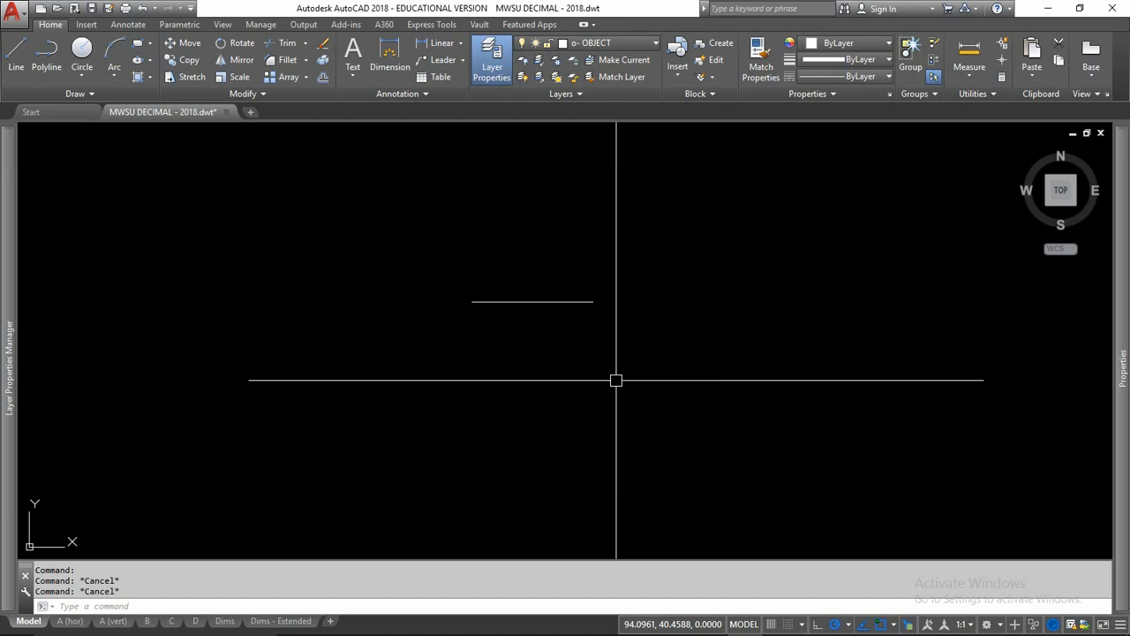
Step: Open the A (hor) layout and make z- VIEW PORT the current layer
click(70, 621)
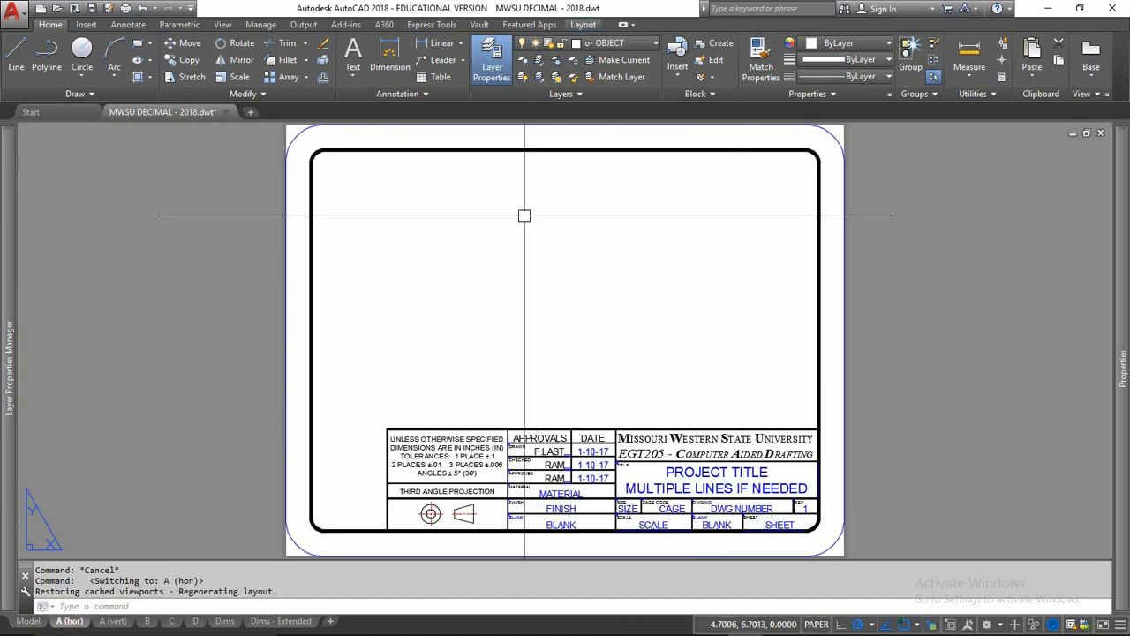
click(618, 43)
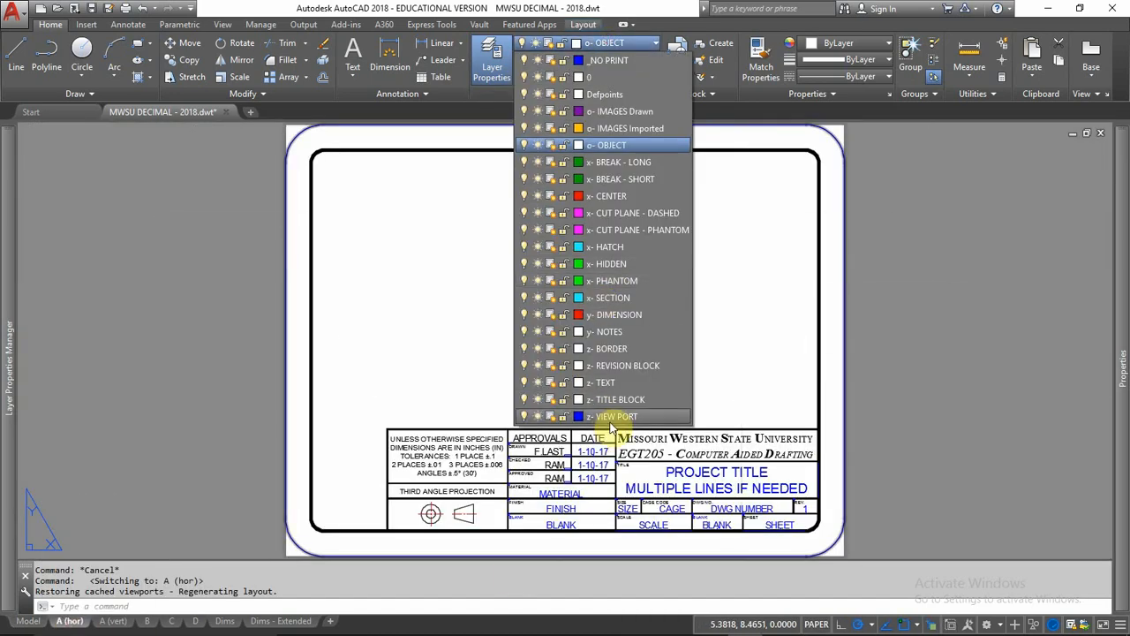
click(616, 416)
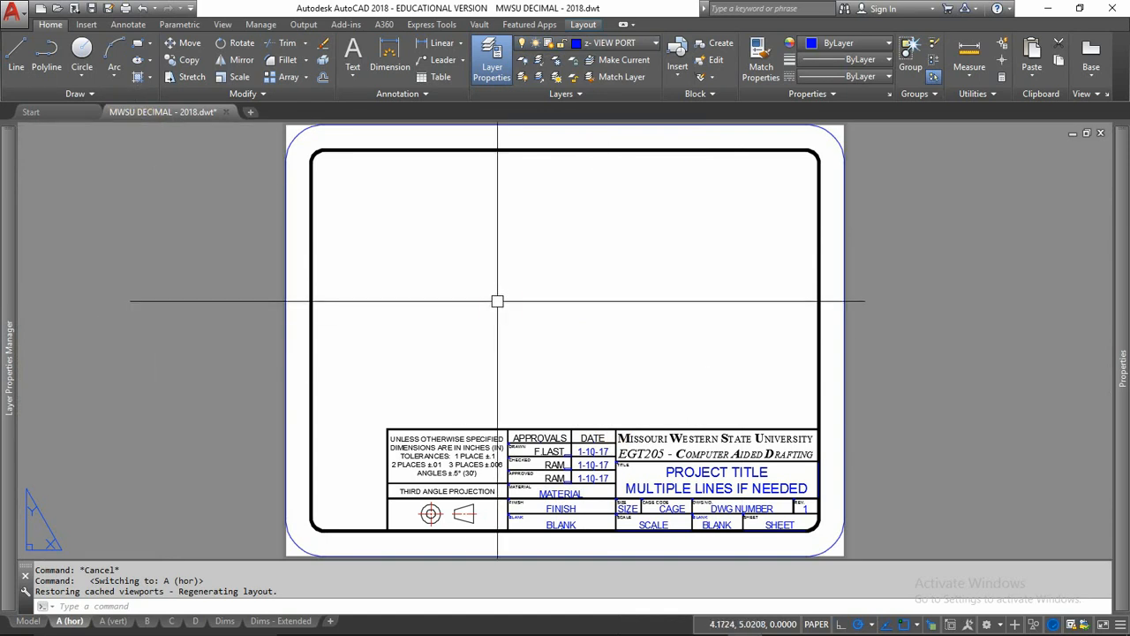
Step: Create a Two: Vertical viewport configuration filling the empty sheet area above the title block
text(VP)
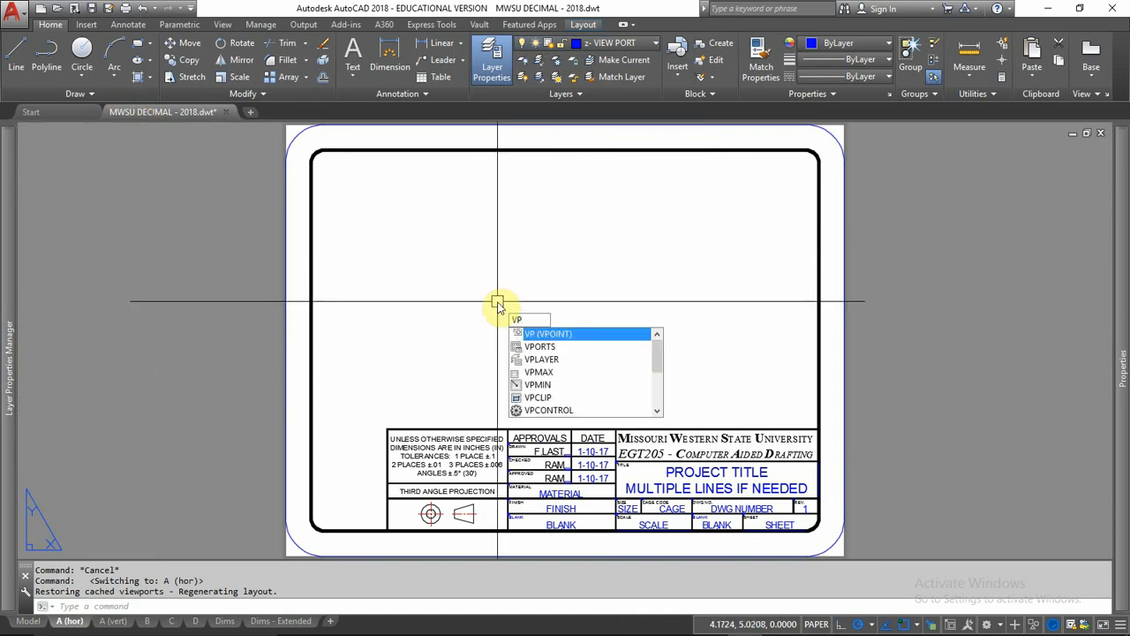
text(ORTS)
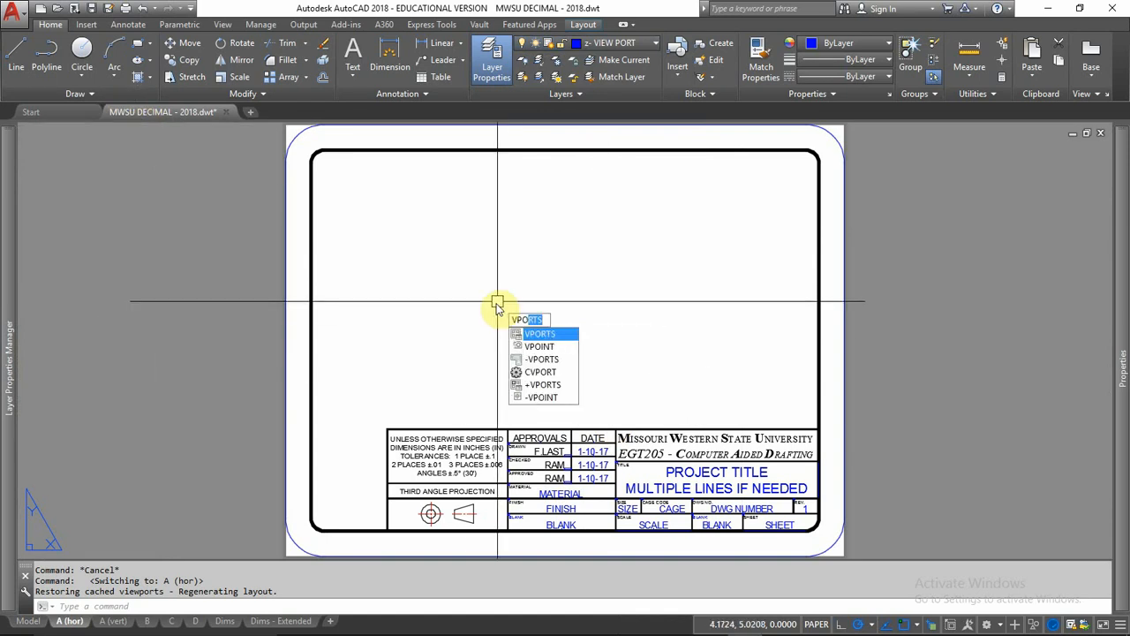
key(Return)
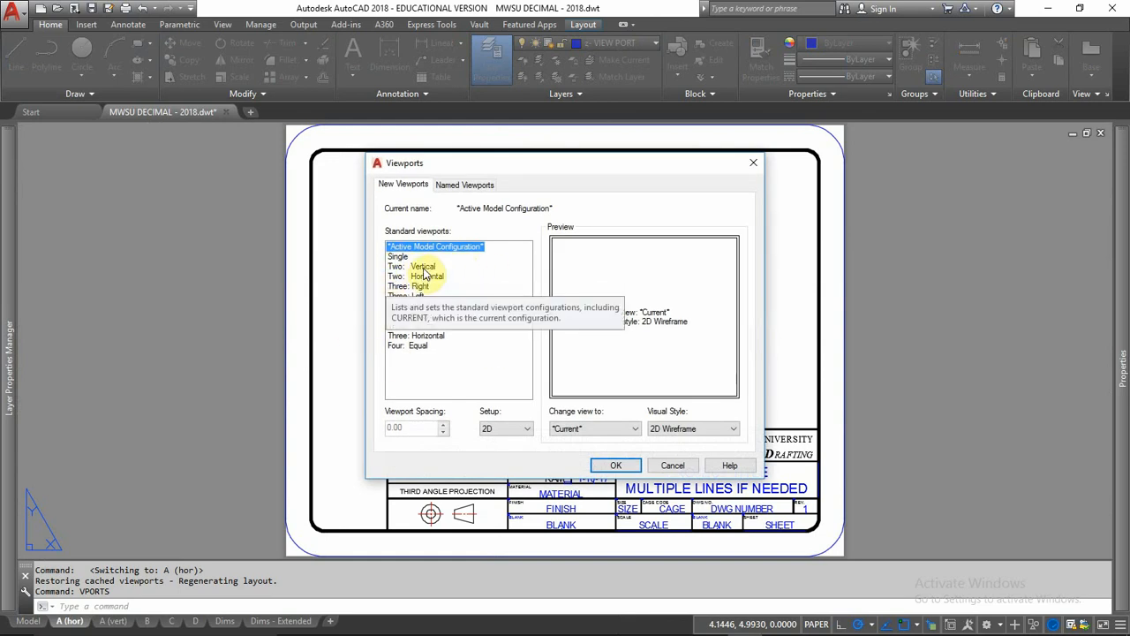
click(422, 267)
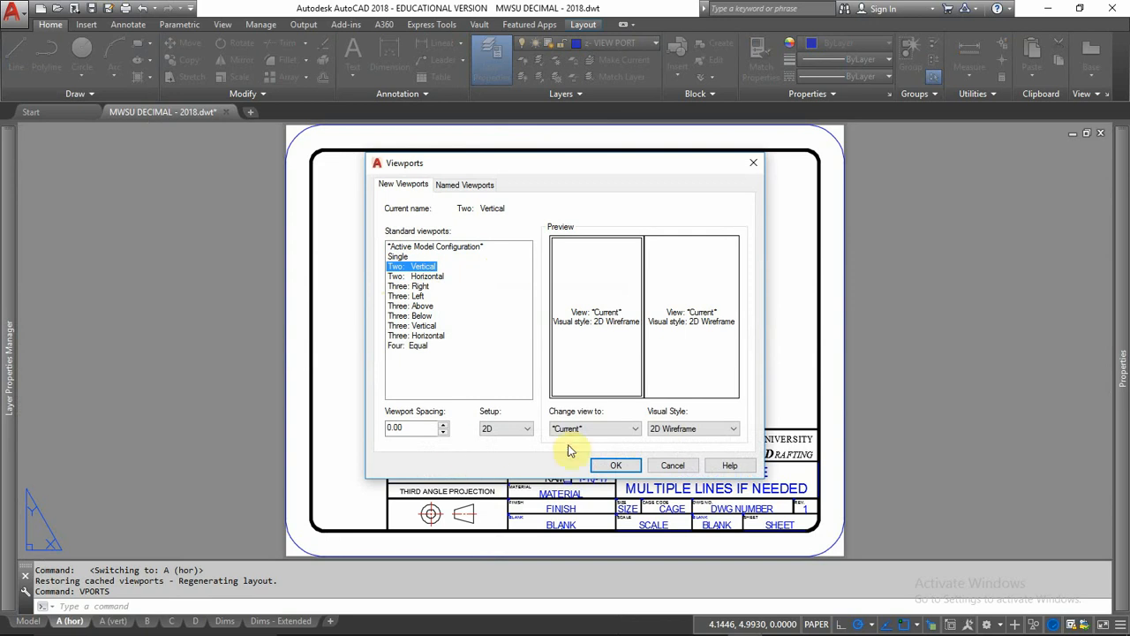
click(616, 467)
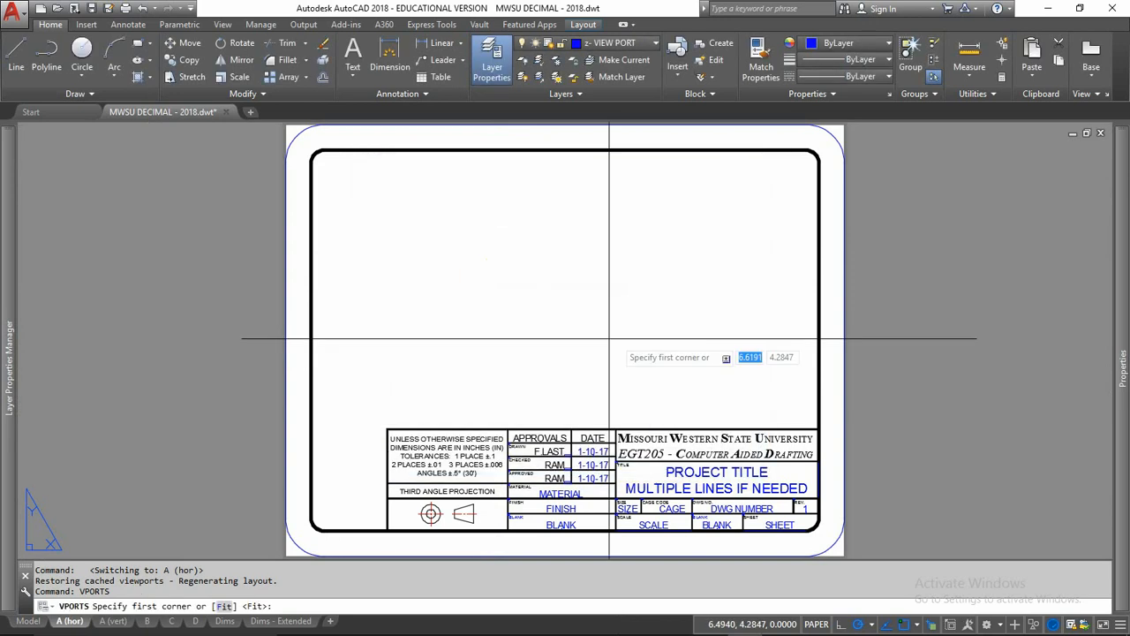
click(332, 412)
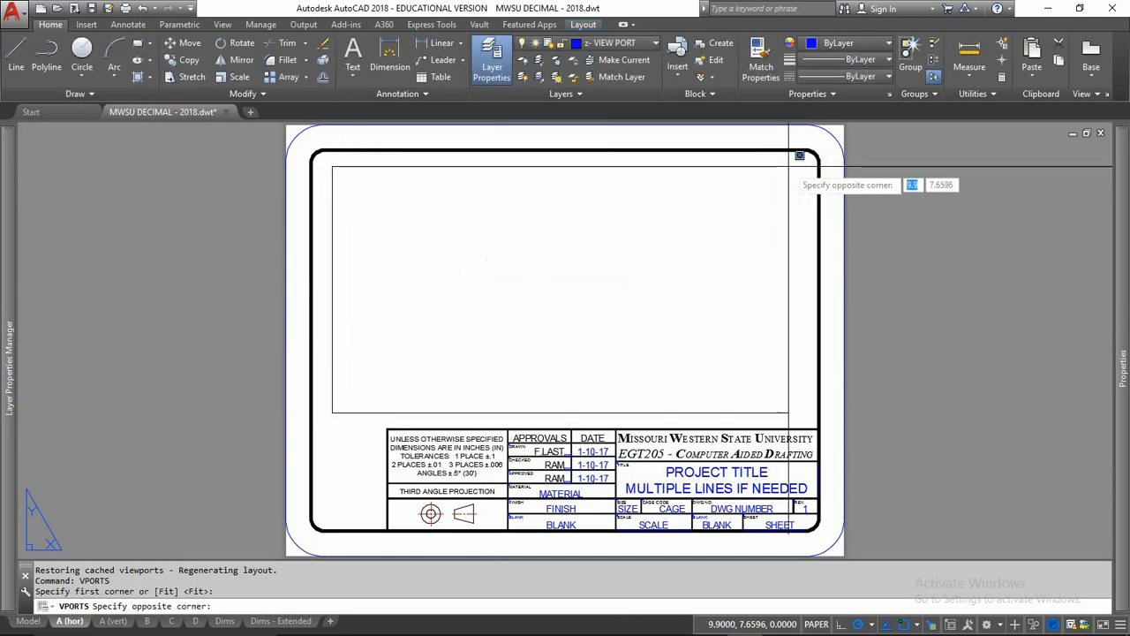
click(791, 164)
scroll(463, 253, up, 2)
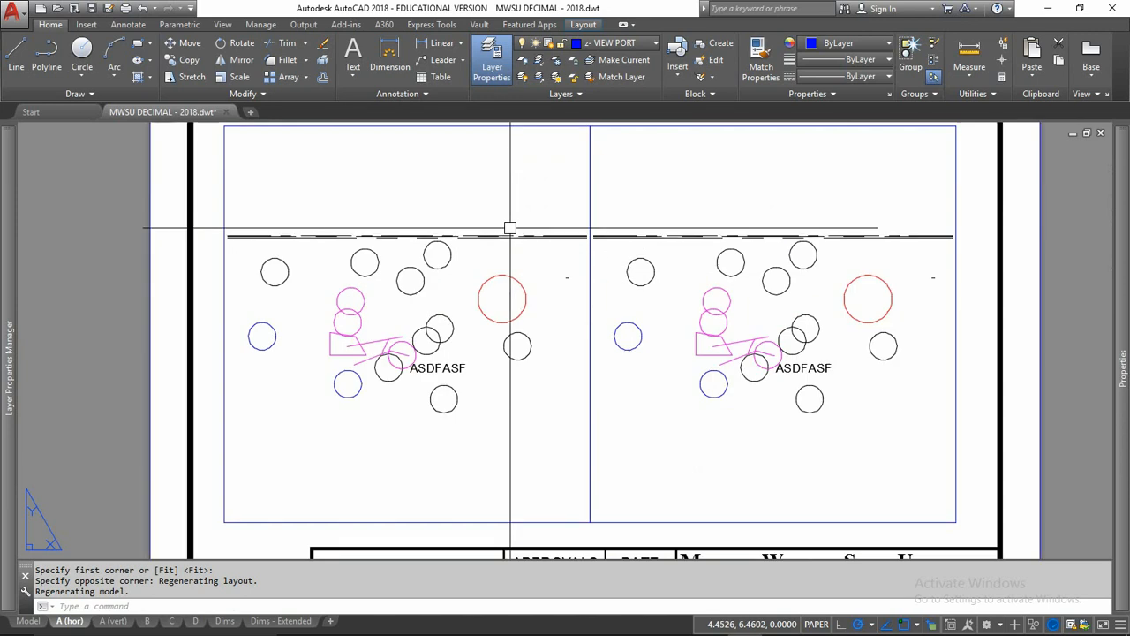
Step: Activate the two viewports in turn to check their scale and lock status, and select the left viewport's frame from paper space
double_click(430, 188)
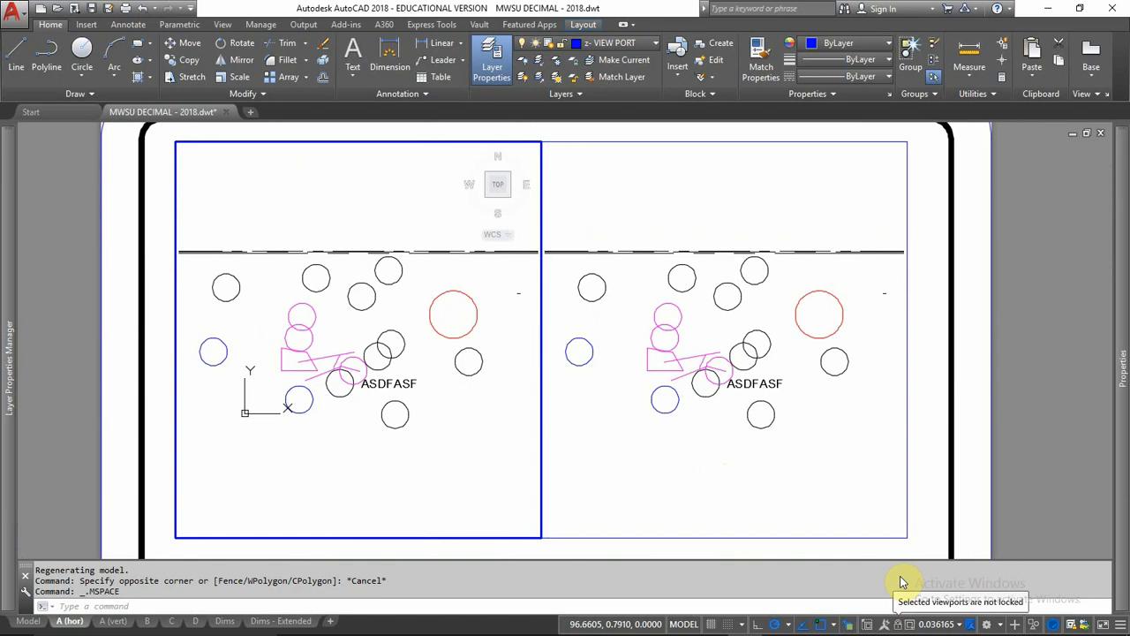
click(733, 318)
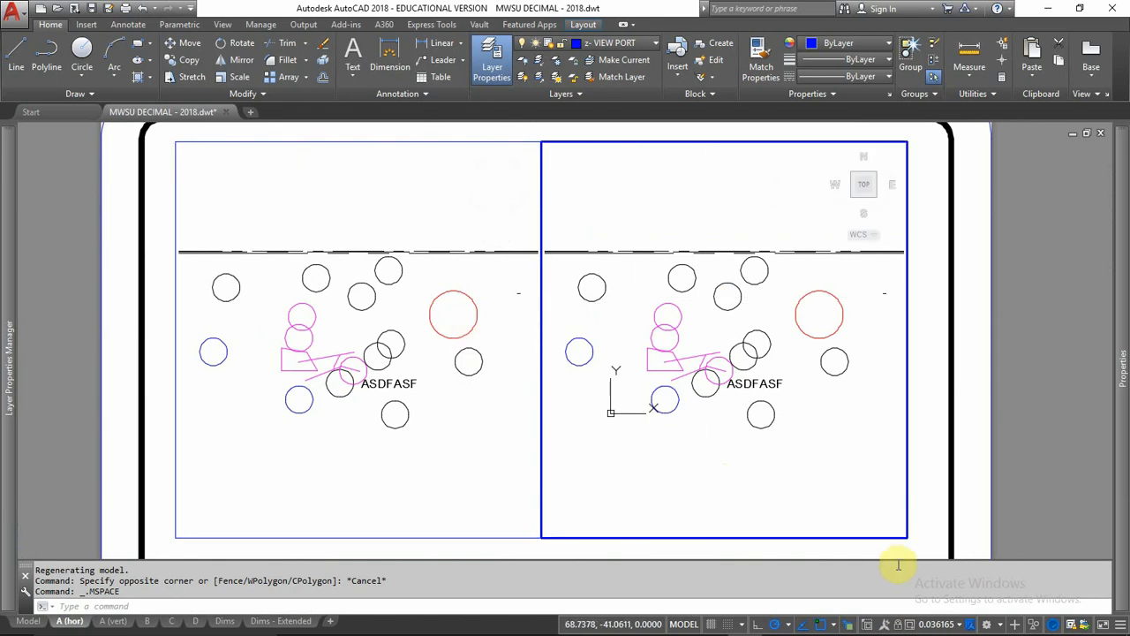
click(372, 378)
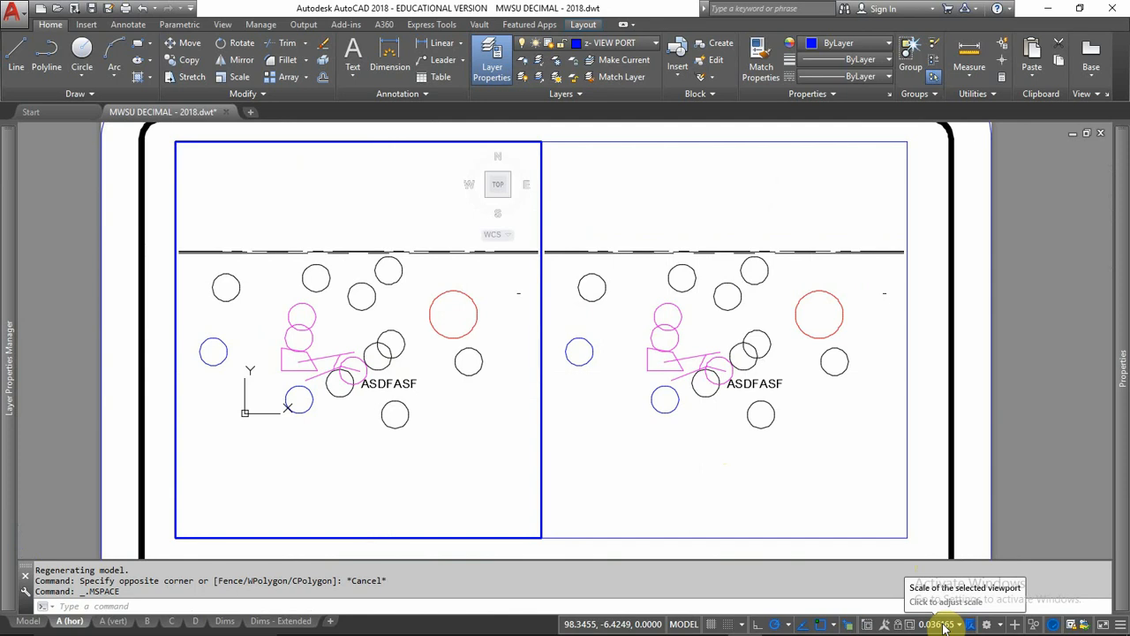
double_click(164, 208)
click(176, 178)
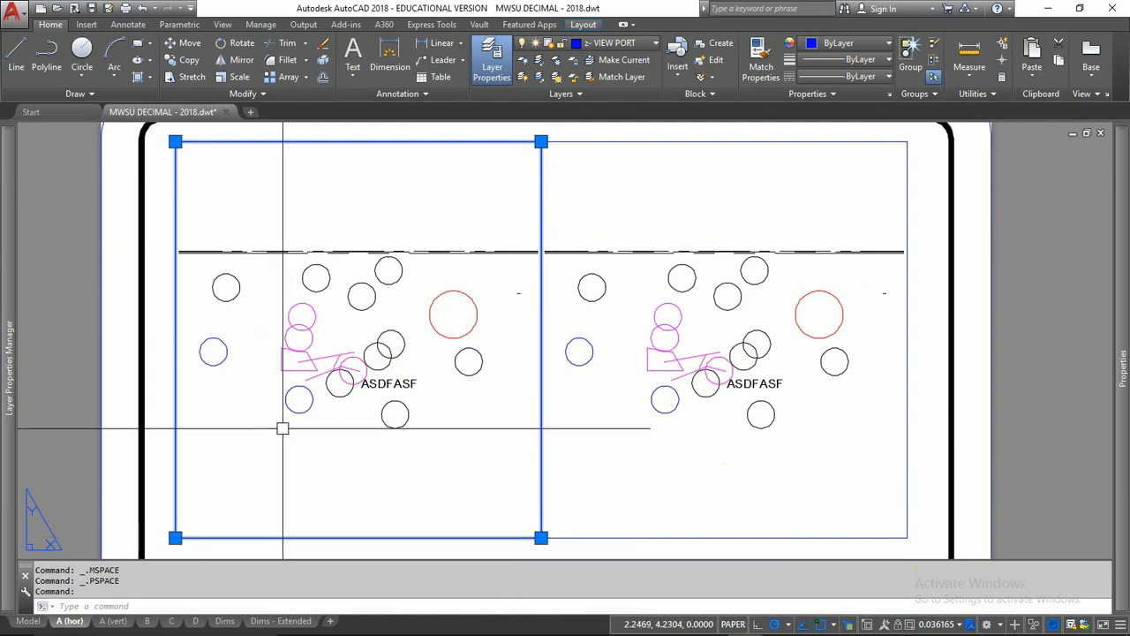
Step: Activate the left viewport and enlarge its view around the short horizontal line
double_click(329, 333)
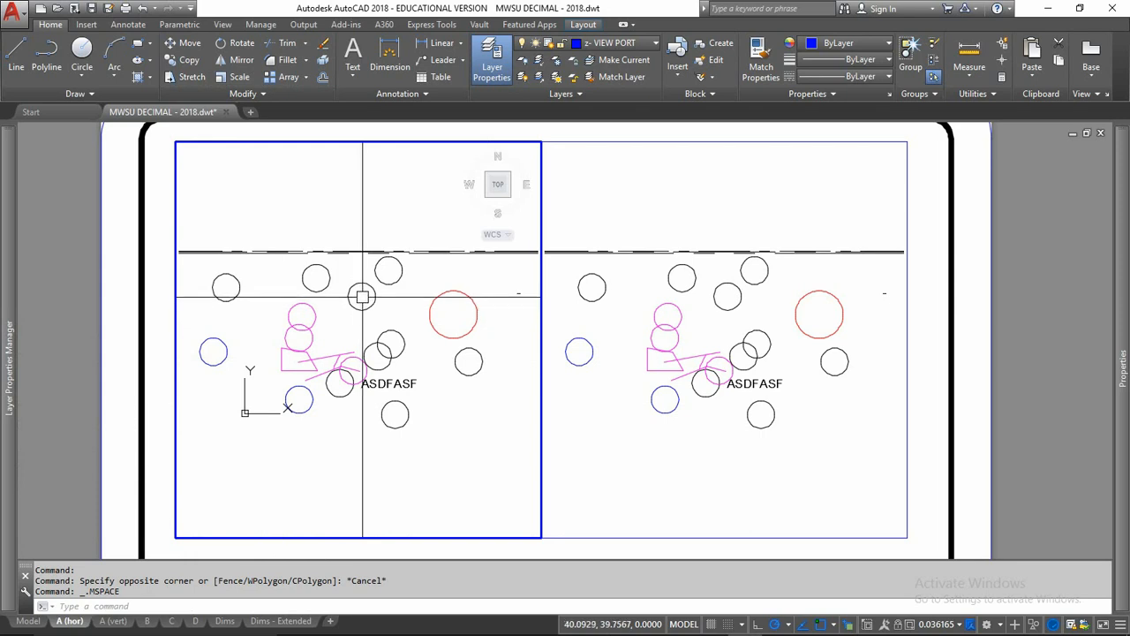
middle_drag(487, 303, 300, 327)
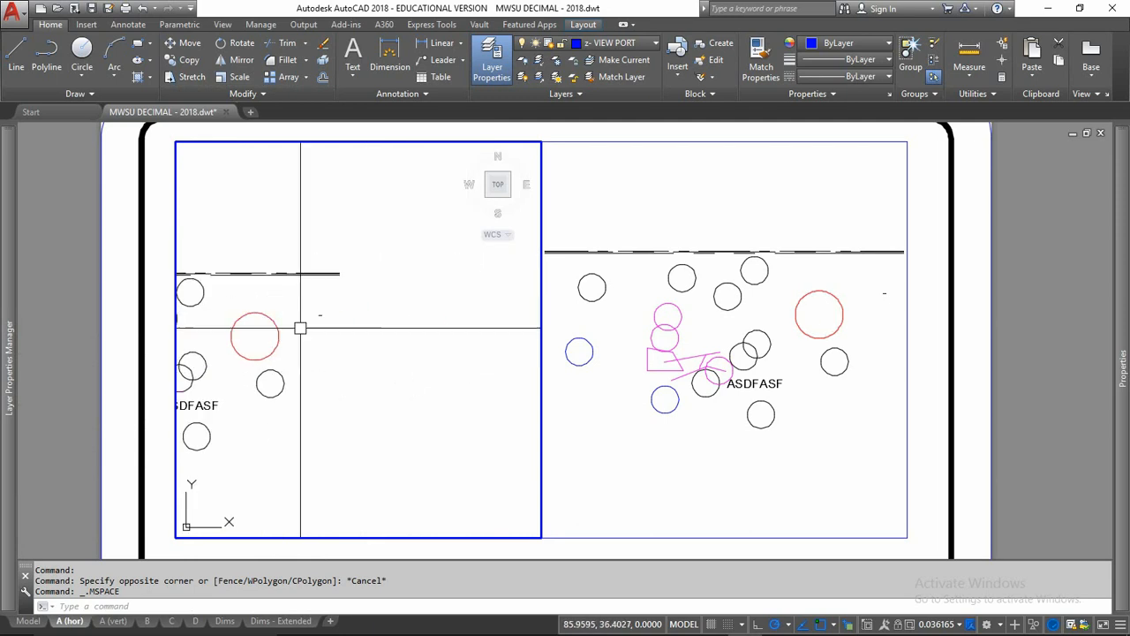
scroll(300, 328, up, 2)
scroll(323, 321, down, 6)
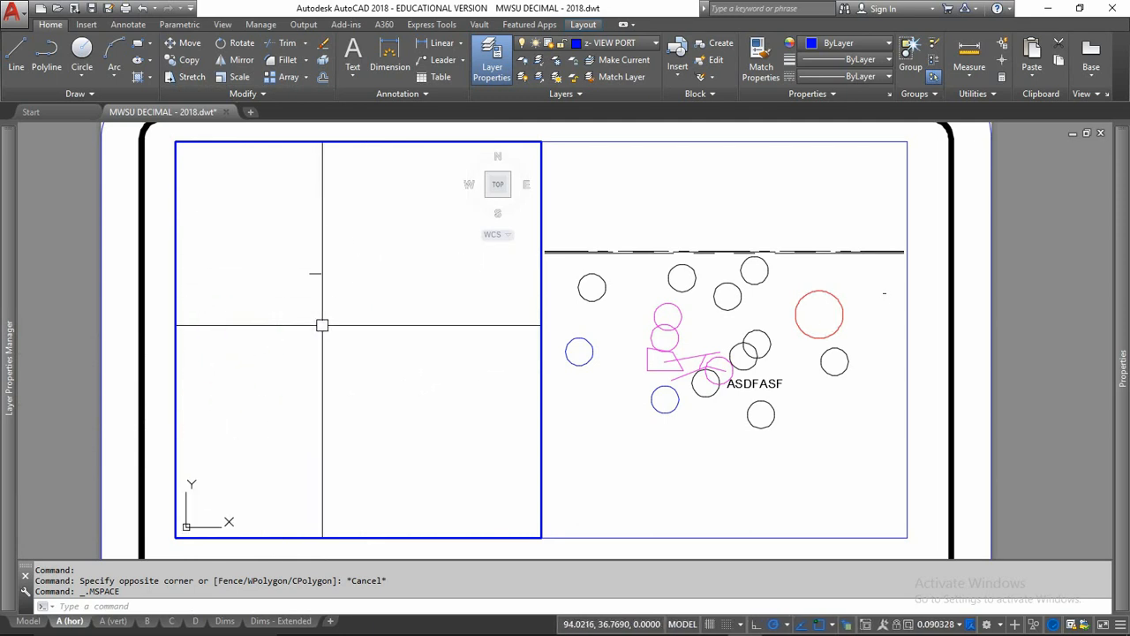
scroll(322, 325, up, 4)
scroll(315, 260, down, 4)
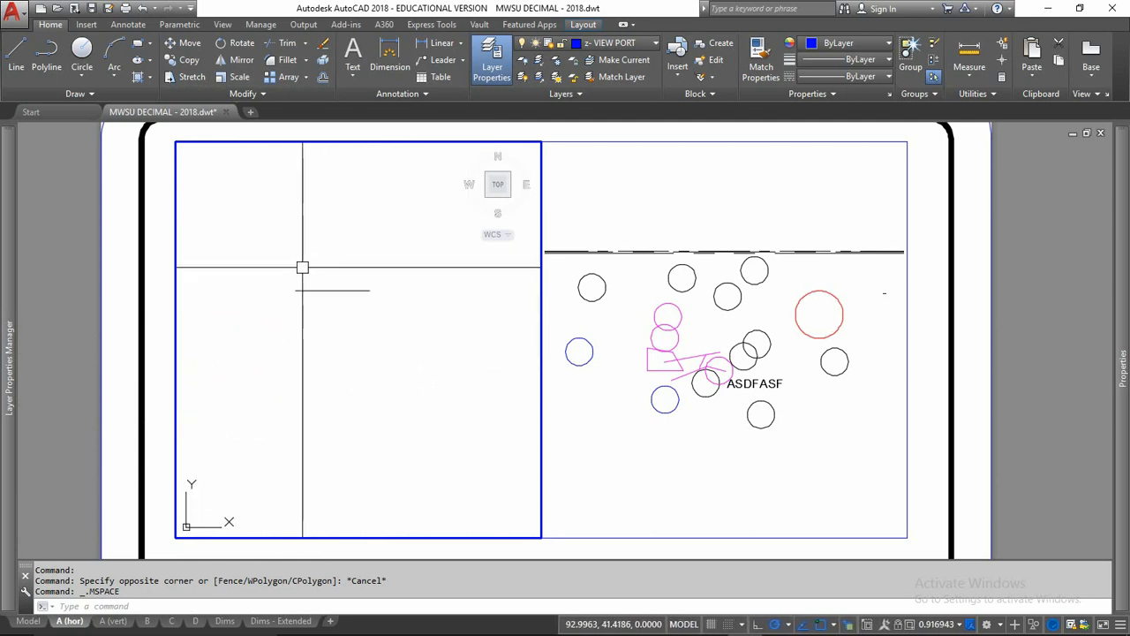
Step: Activate the right viewport and zoom and pan its view until the short horizontal line sits near the middle
click(655, 397)
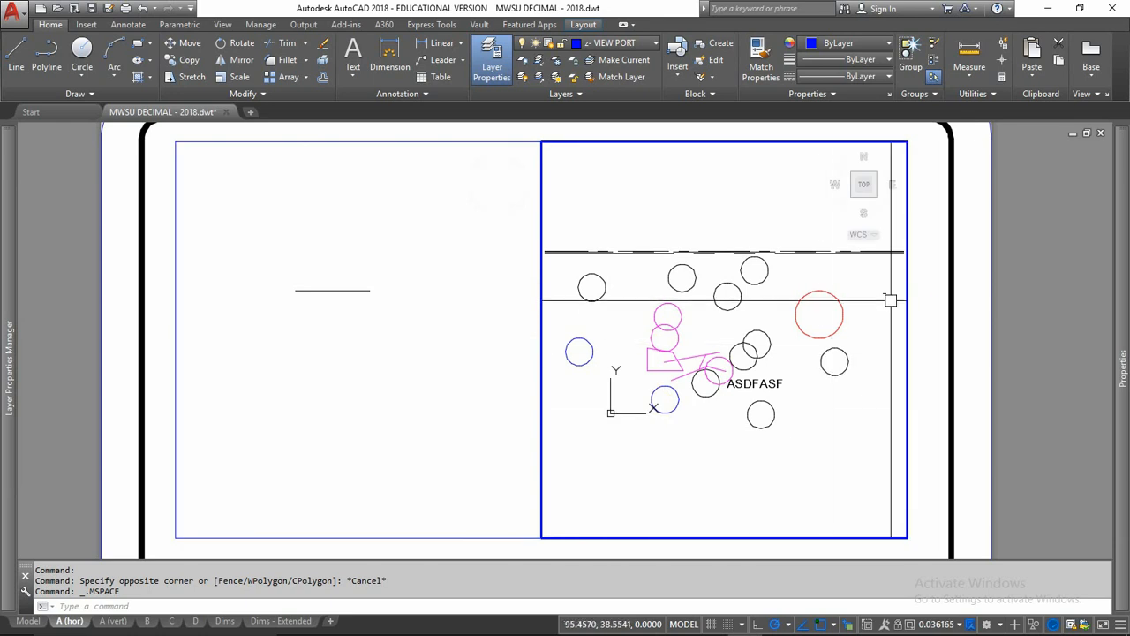
scroll(748, 343, up, 4)
scroll(782, 333, down, 6)
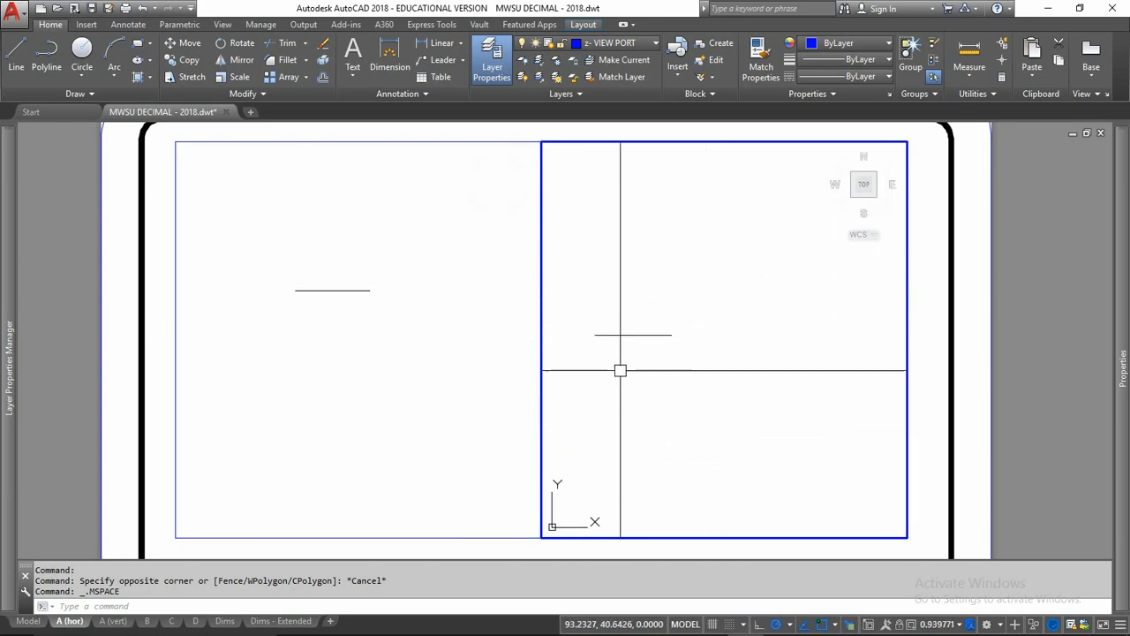
scroll(620, 370, up, 2)
mouse_move(606, 353)
middle_down()
mouse_move(659, 358)
mouse_move(676, 330)
middle_up()
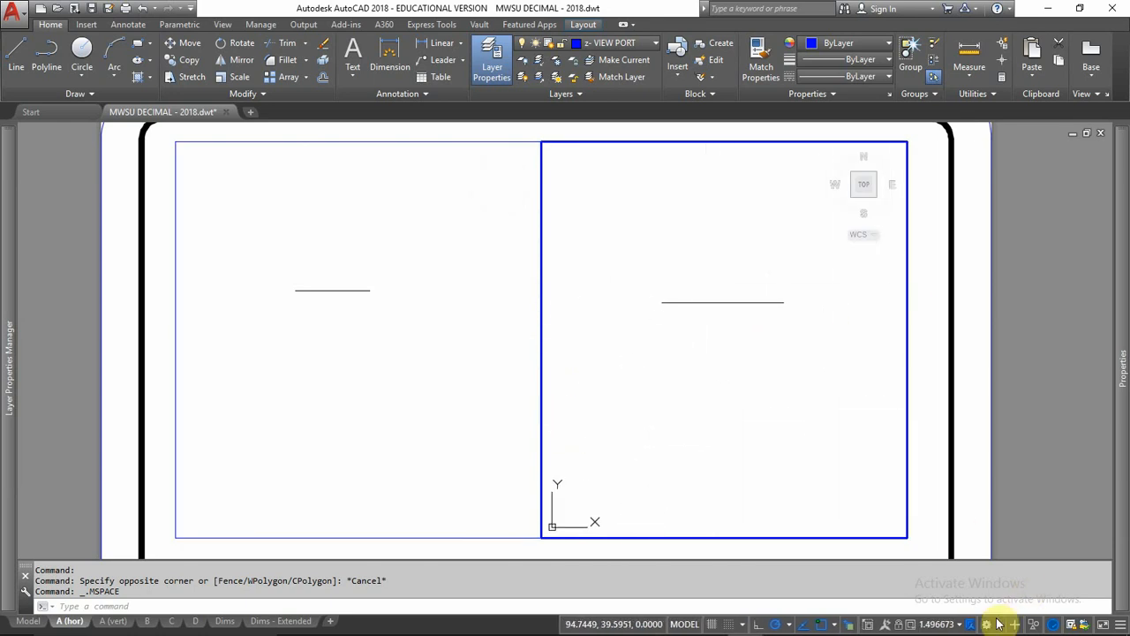
scroll(776, 418, down, 6)
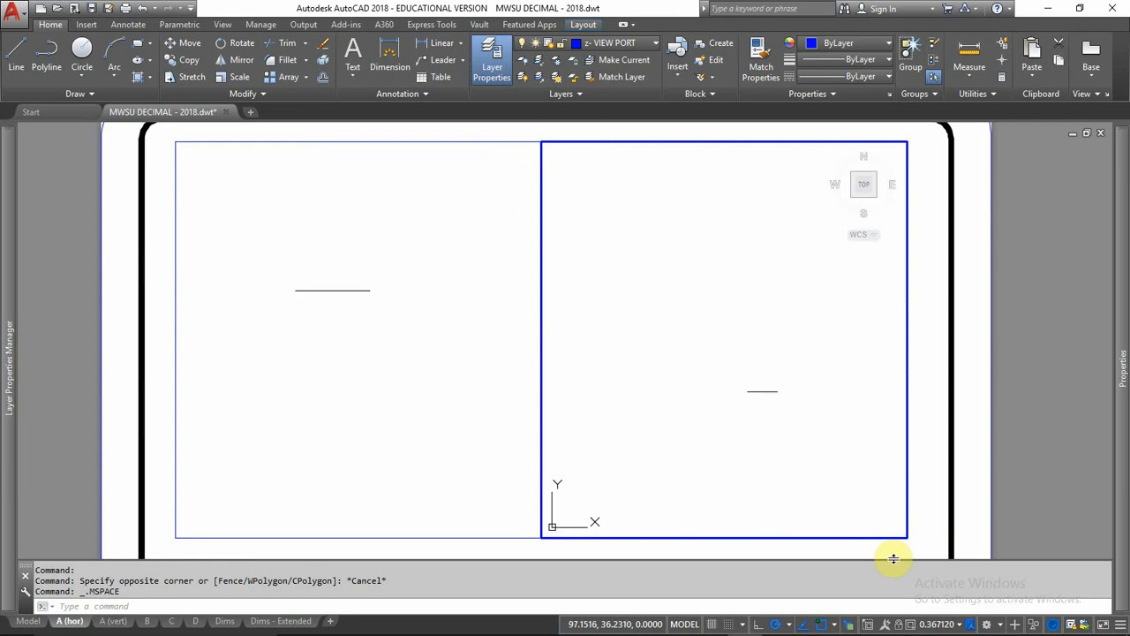
scroll(769, 454, up, 2)
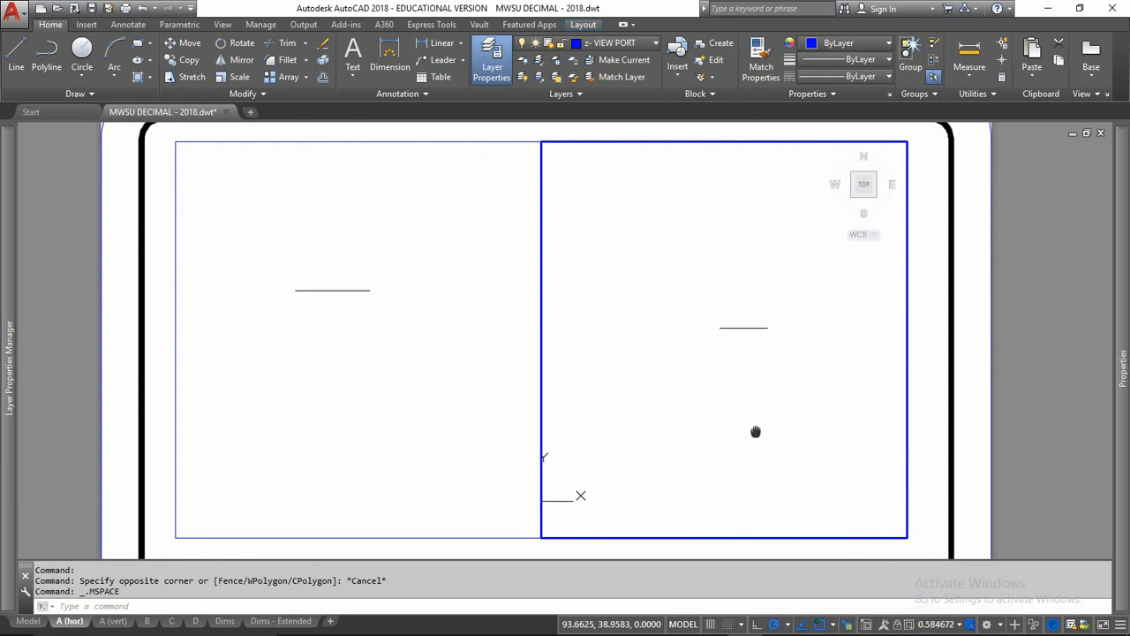
Step: Centre the short line in the left viewport and set that viewport's scale to 1:1
click(386, 365)
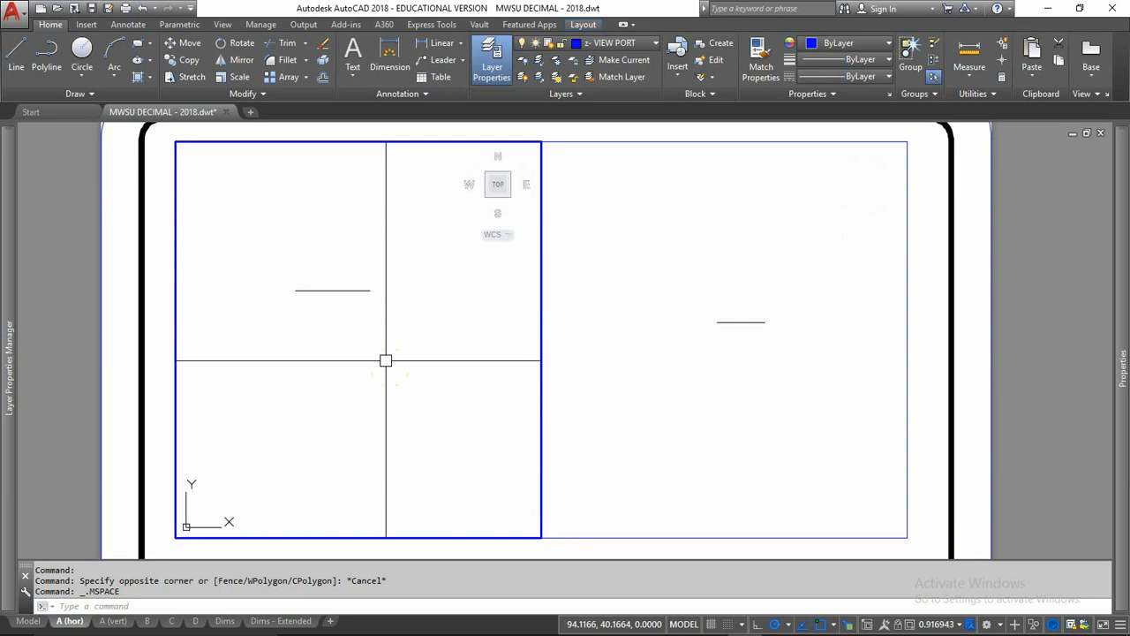
middle_drag(346, 325, 379, 350)
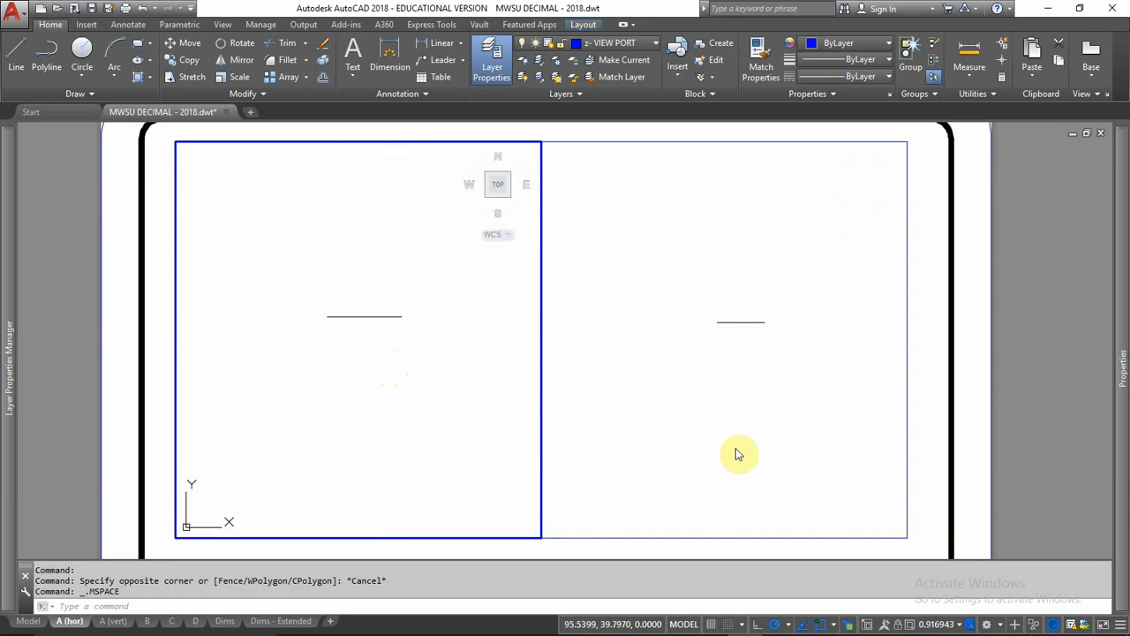
click(959, 624)
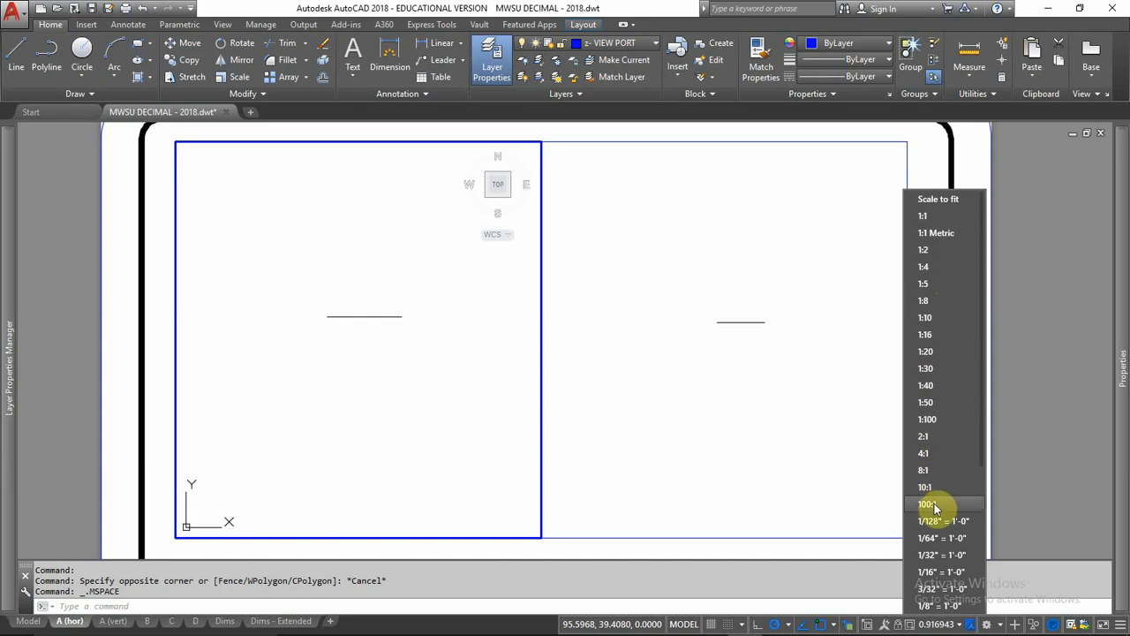
scroll(933, 536, down, 6)
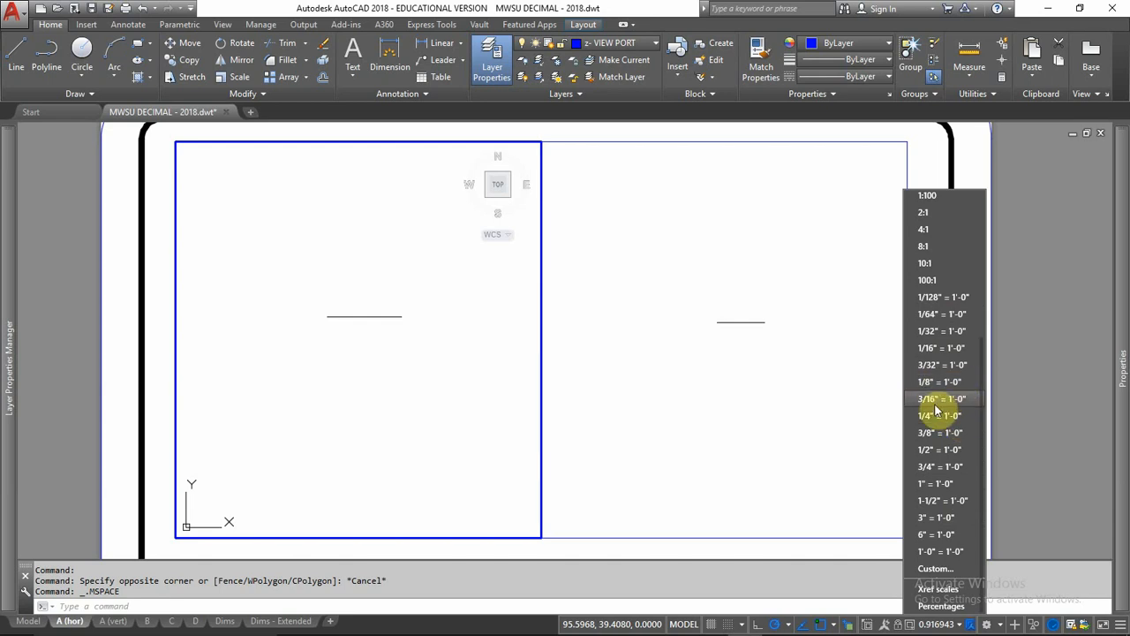
scroll(951, 483, up, 5)
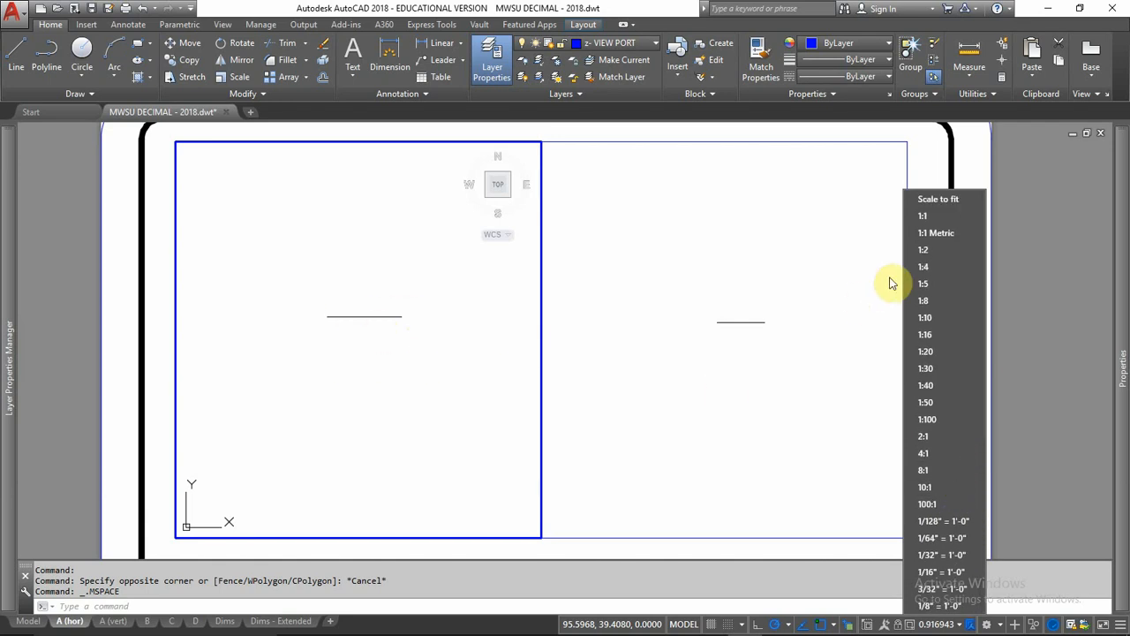
click(924, 217)
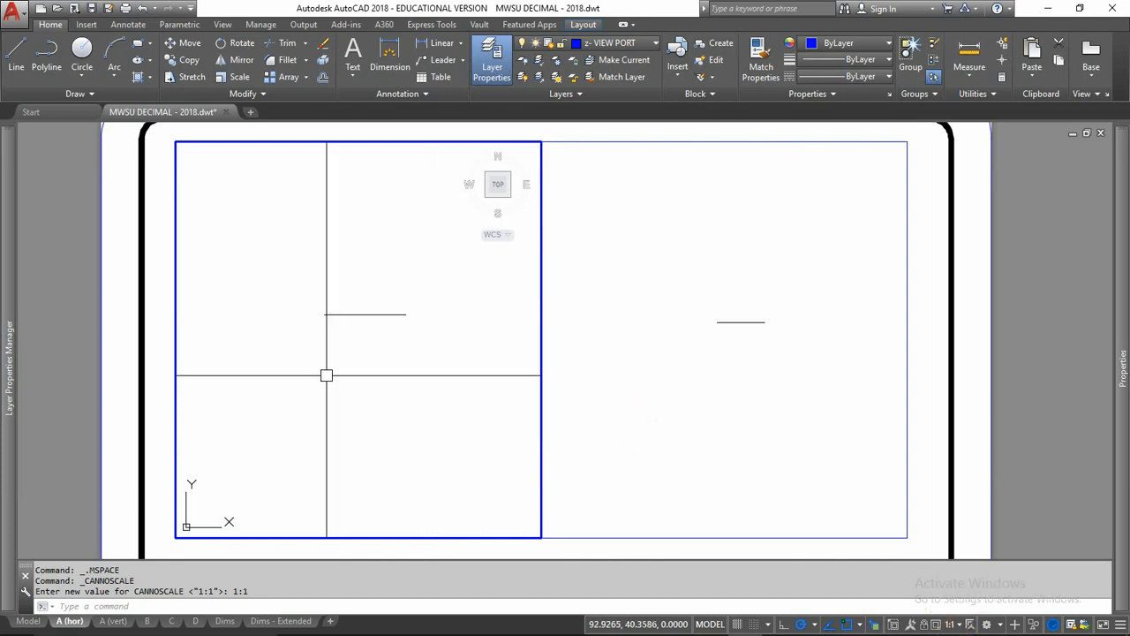
Step: Return to paper space and add the single-line text "Drawing : Actual" with zero rotation below the line in the left viewport
double_click(147, 353)
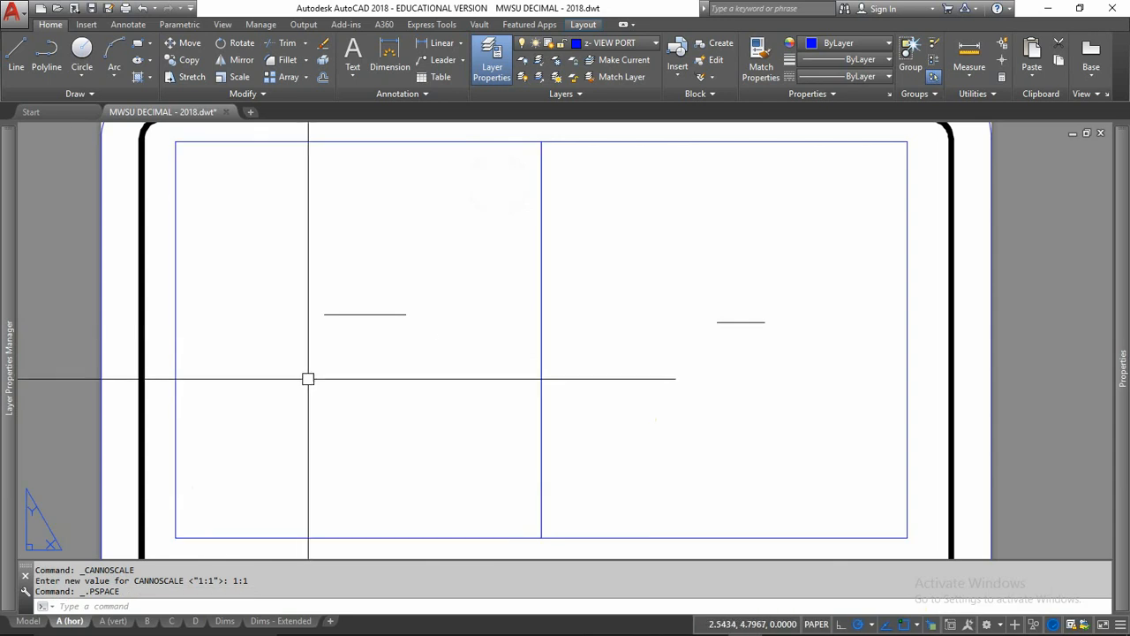
text(dt)
key(Return)
click(293, 413)
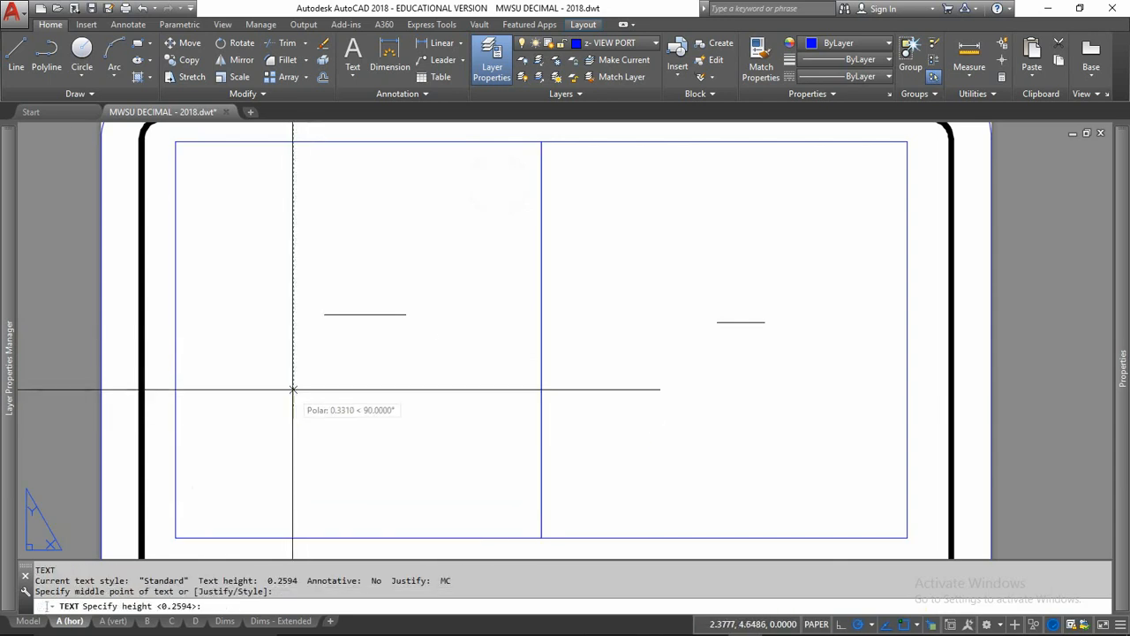
click(292, 378)
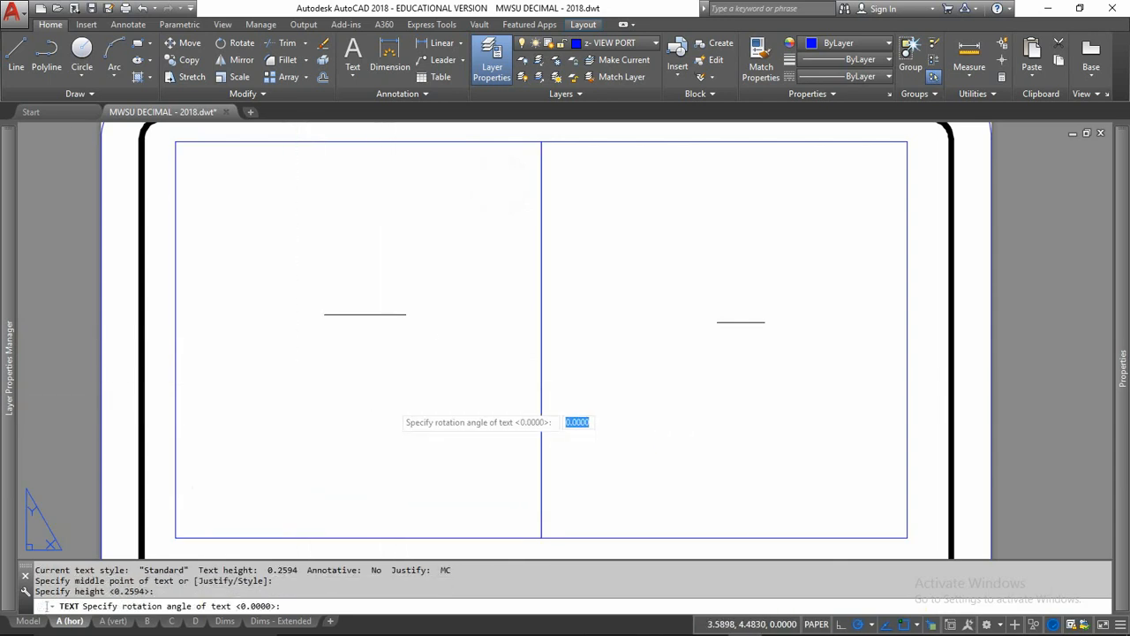
key(Return)
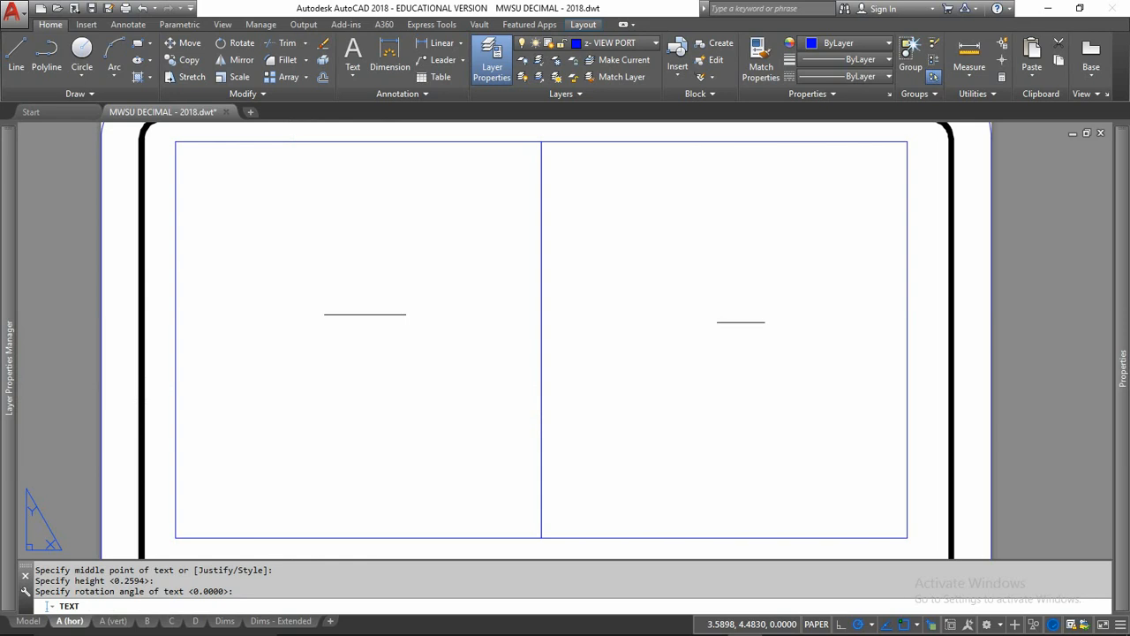
text(Drawing)
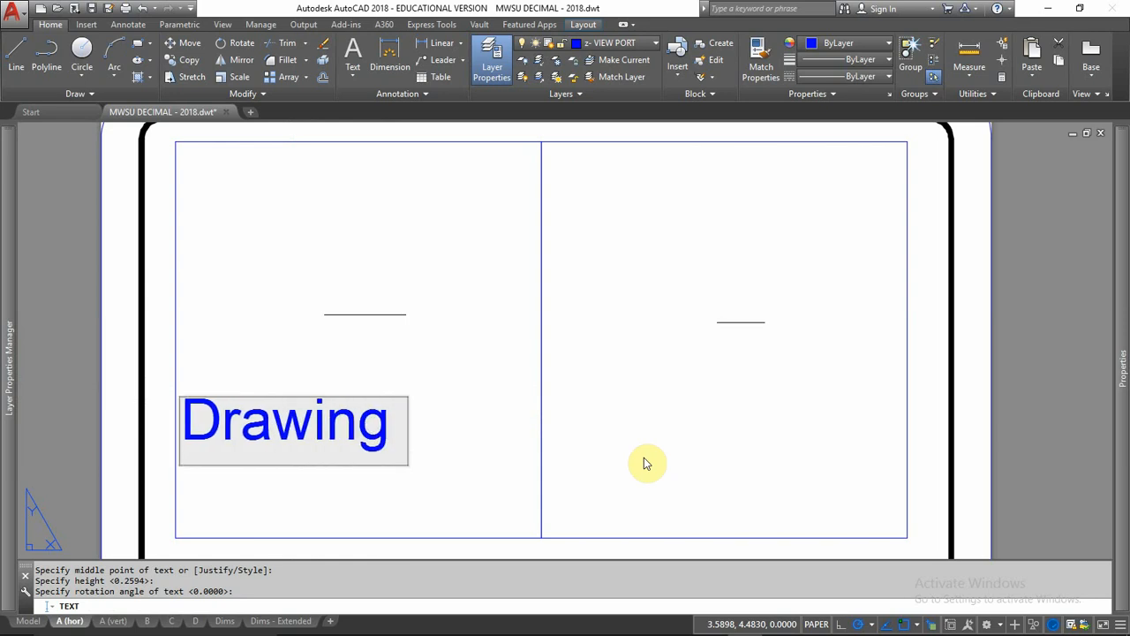
text( :)
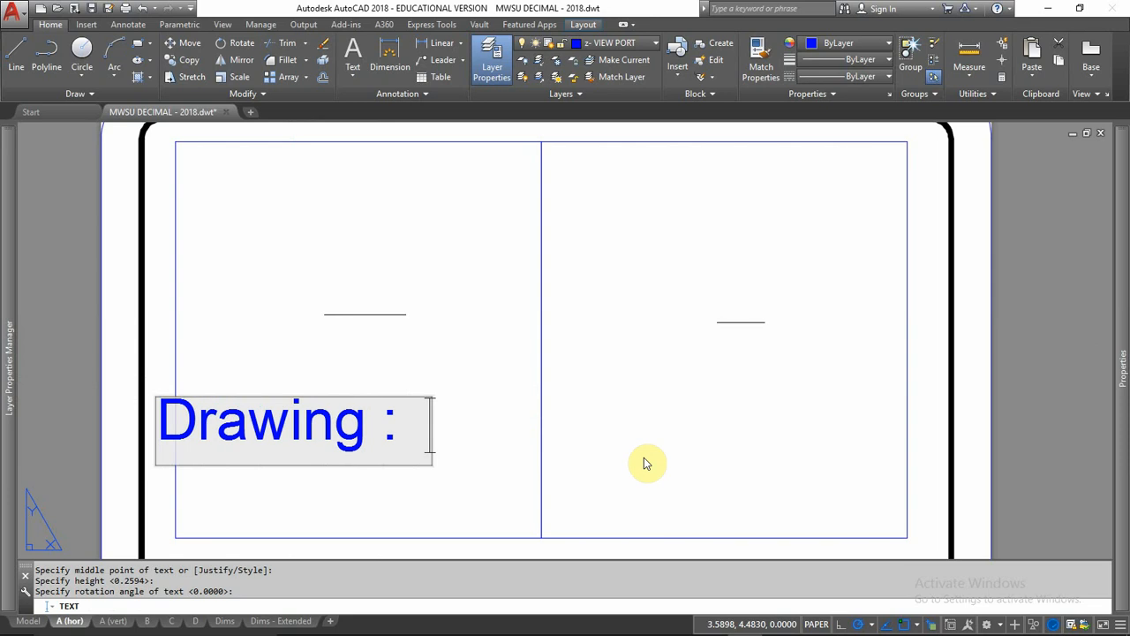
key(BackSpace)
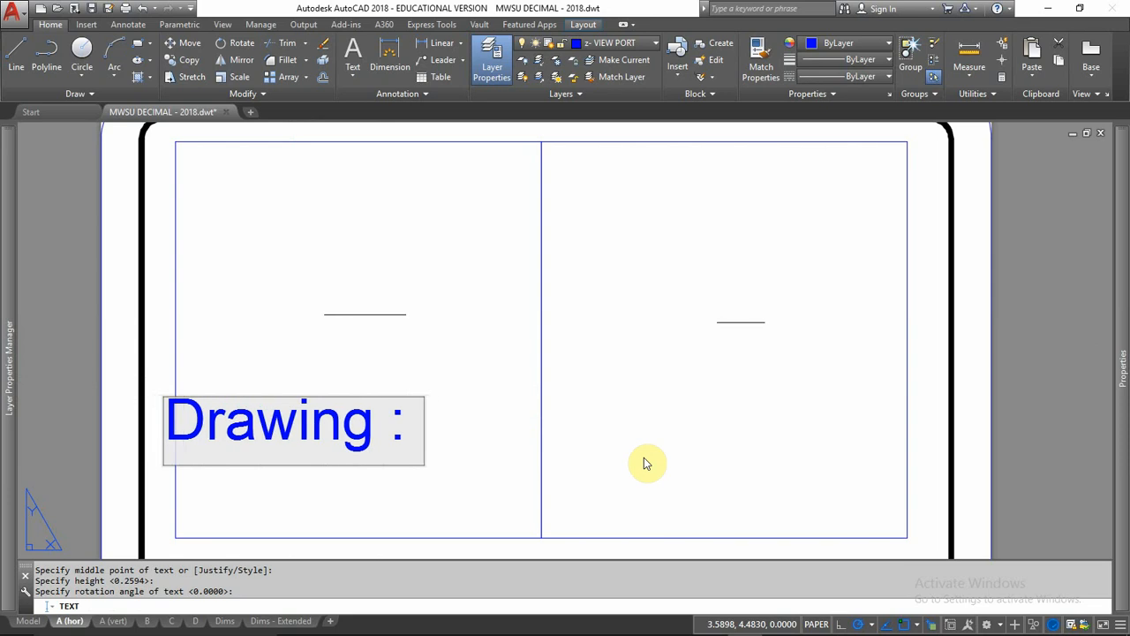
text(Actual)
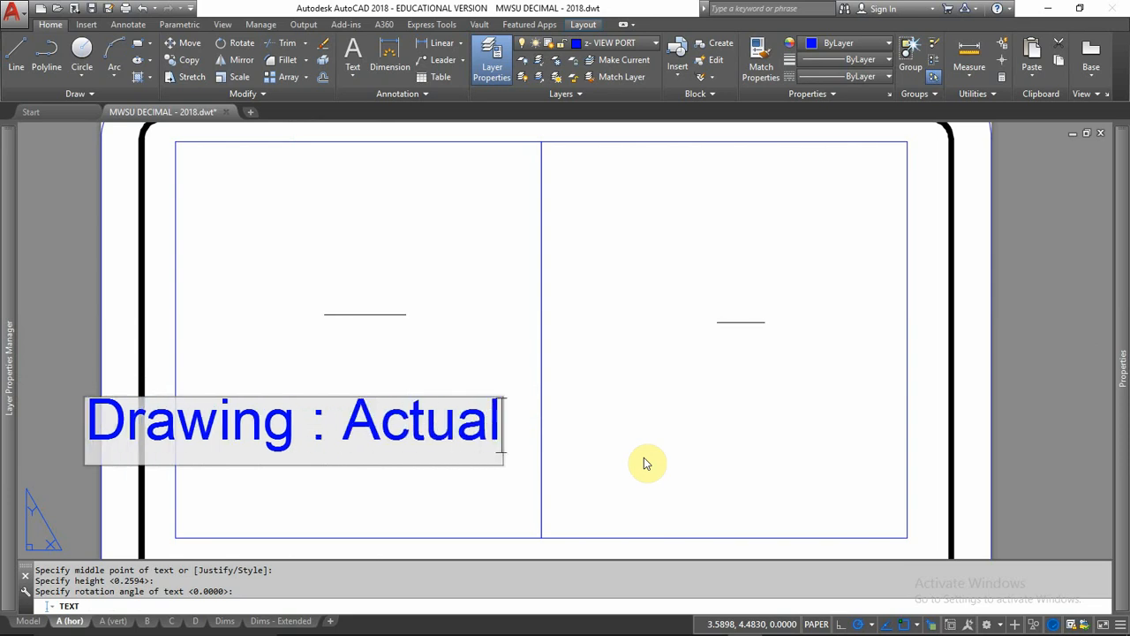
key(Return)
key(Return)
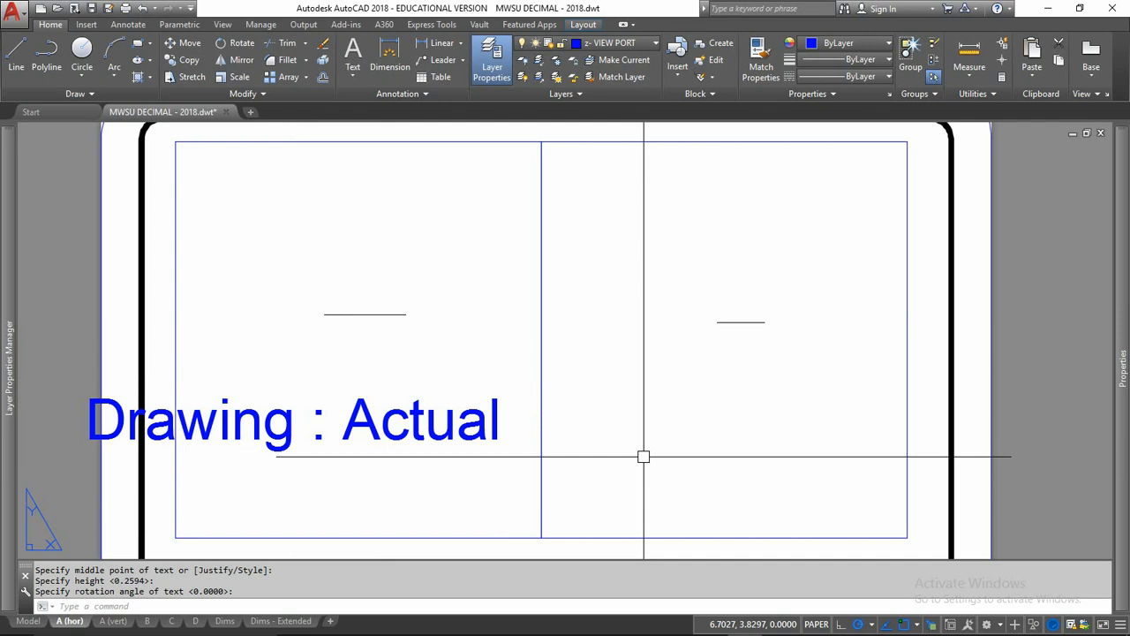
Step: Move the "Drawing : Actual" text down and to the right so it spans the lower part of both viewports
click(391, 417)
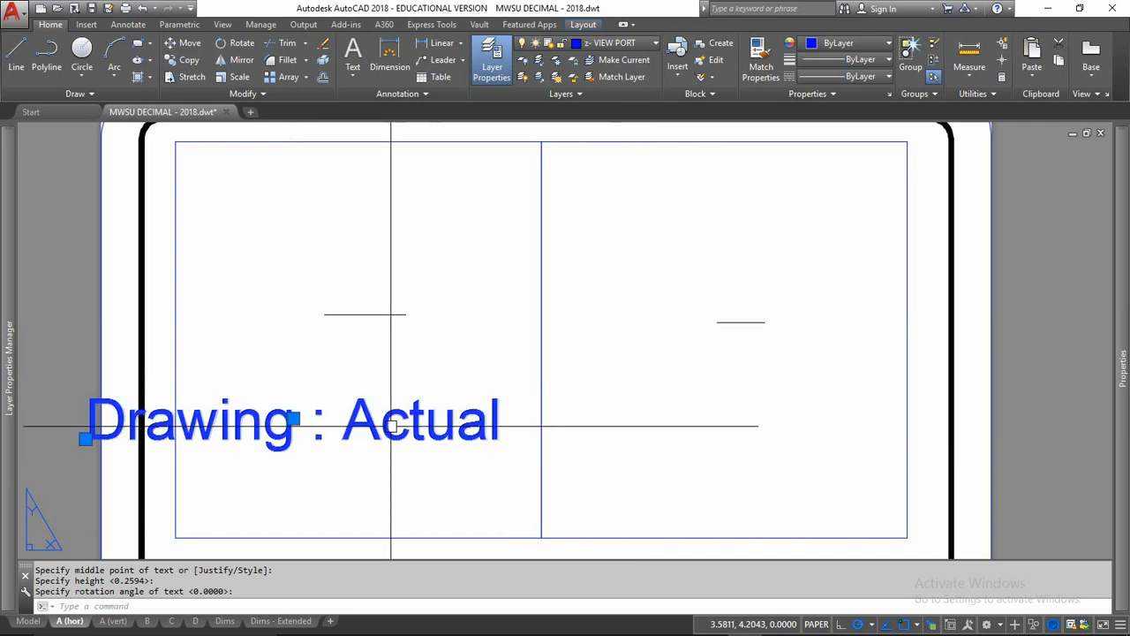
click(293, 418)
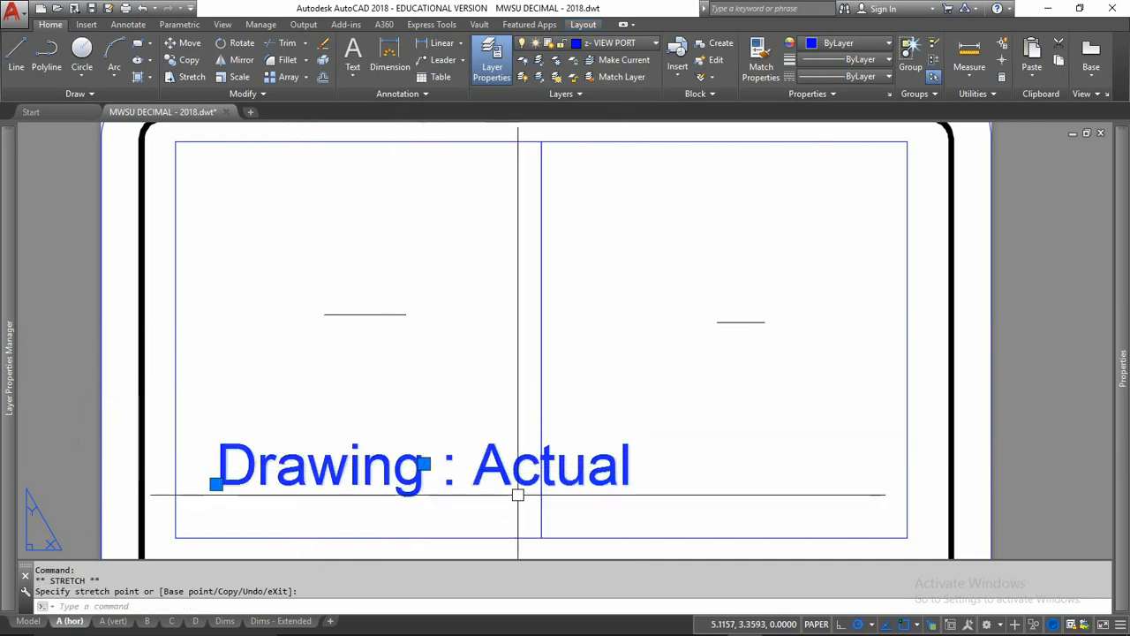
key(Escape)
key(Escape)
key(Escape)
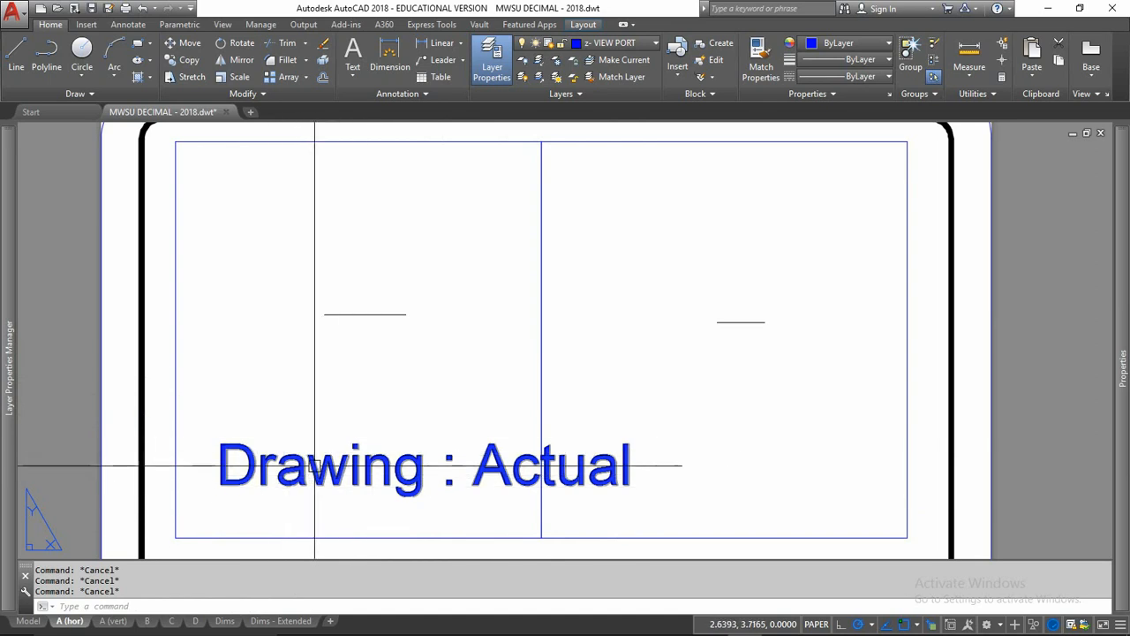
mouse_move(314, 465)
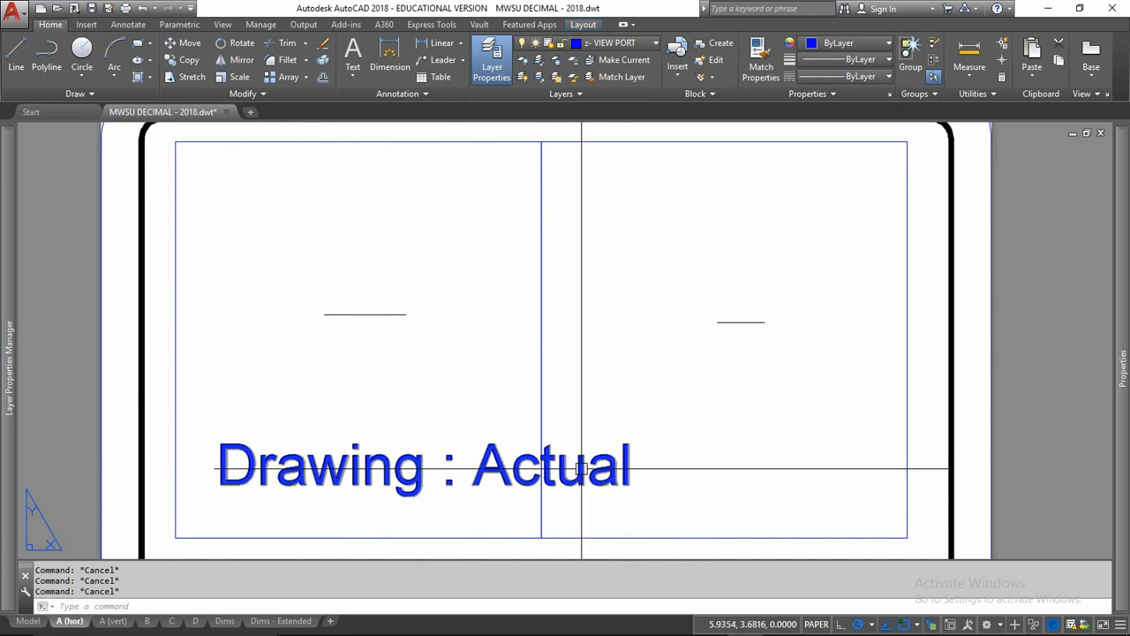
mouse_move(581, 468)
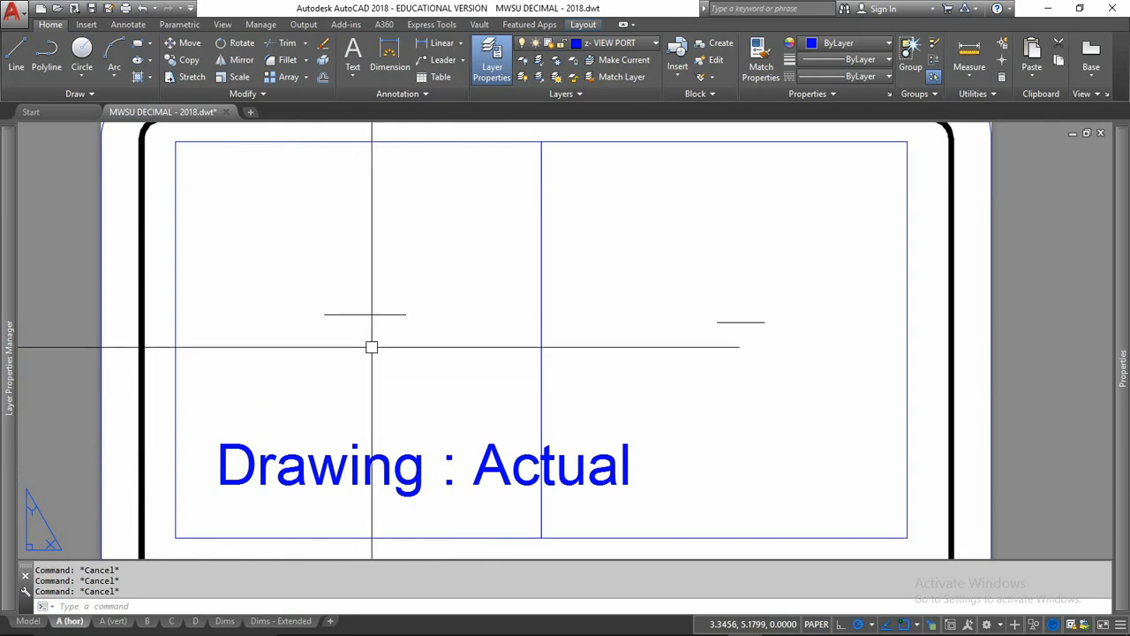
Step: Centre the line in the right viewport, set that viewport's scale to 1:2, and return to paper space
double_click(371, 347)
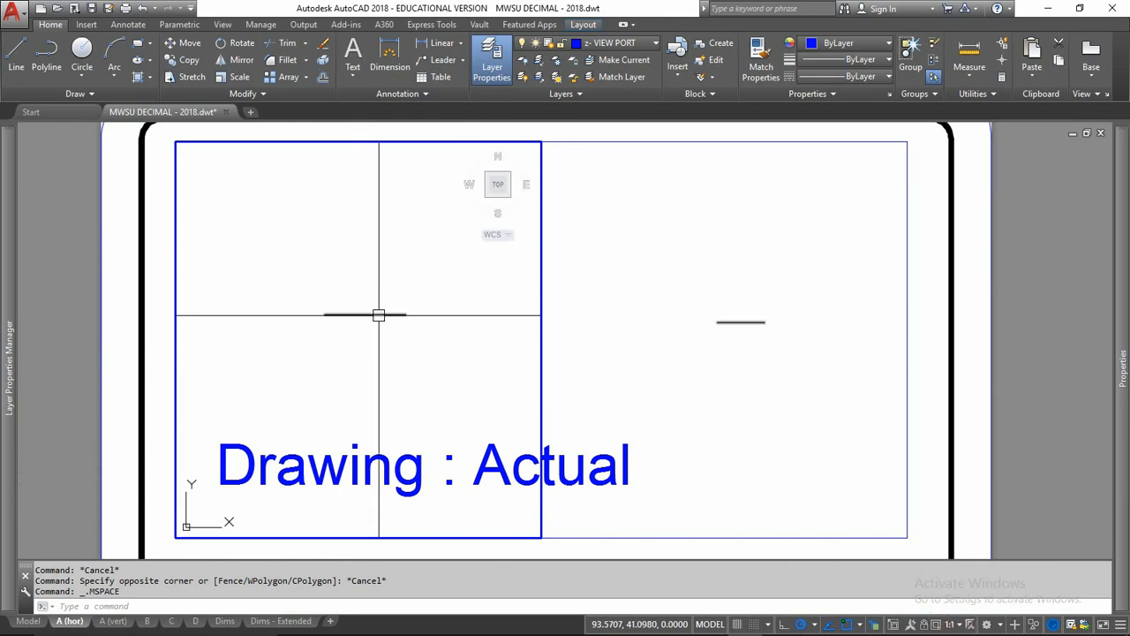
click(714, 379)
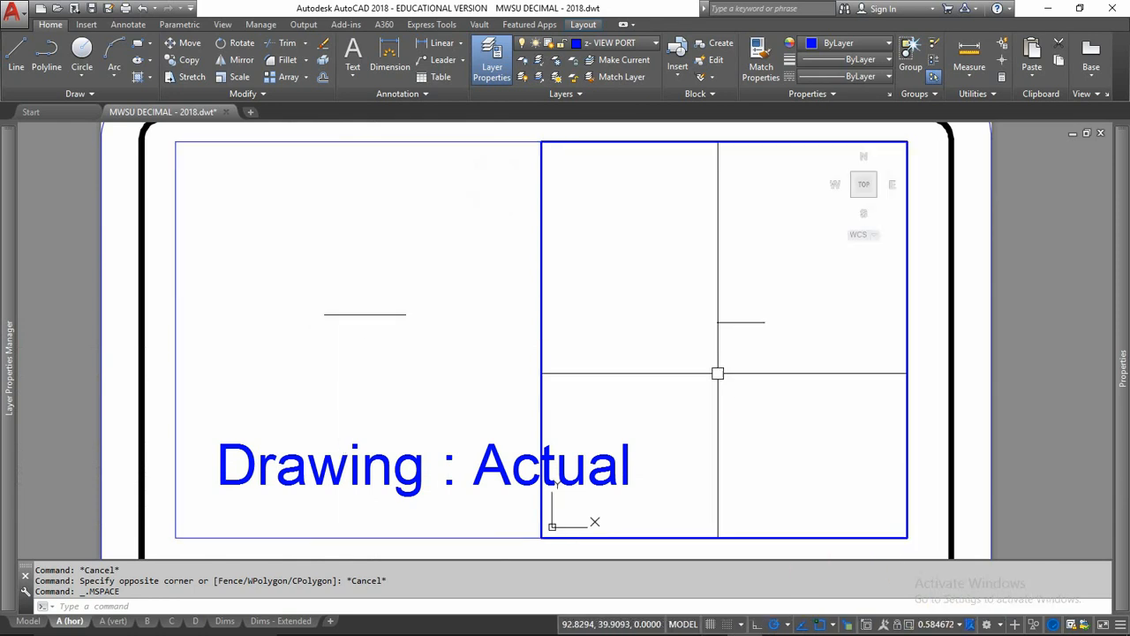
mouse_move(731, 361)
middle_down()
mouse_move(714, 368)
mouse_move(714, 356)
middle_up()
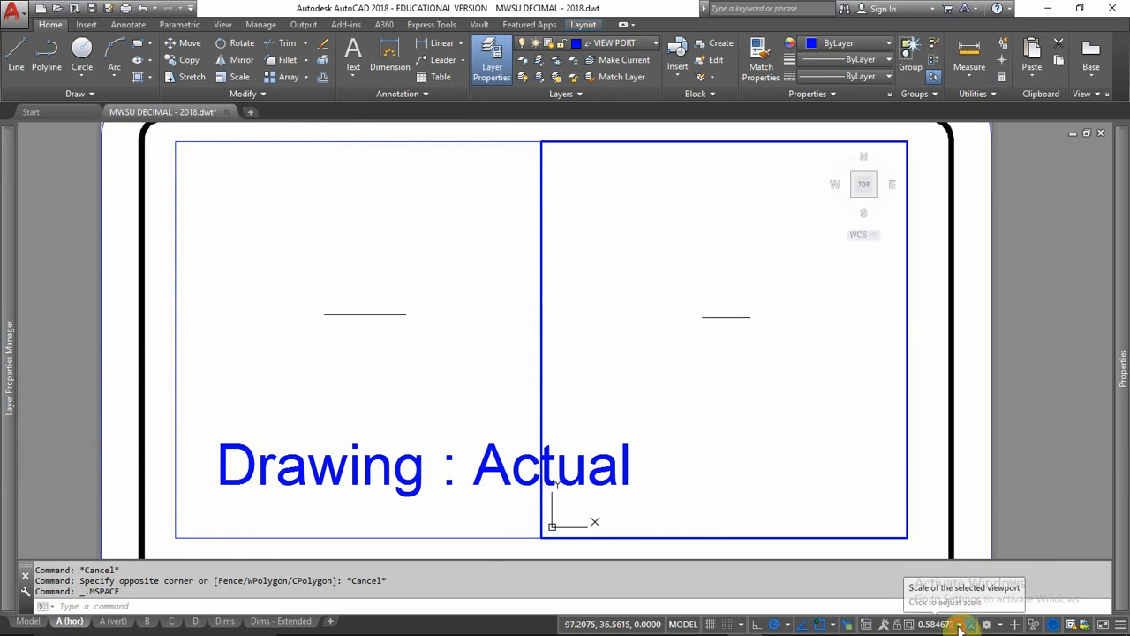
click(959, 624)
click(927, 251)
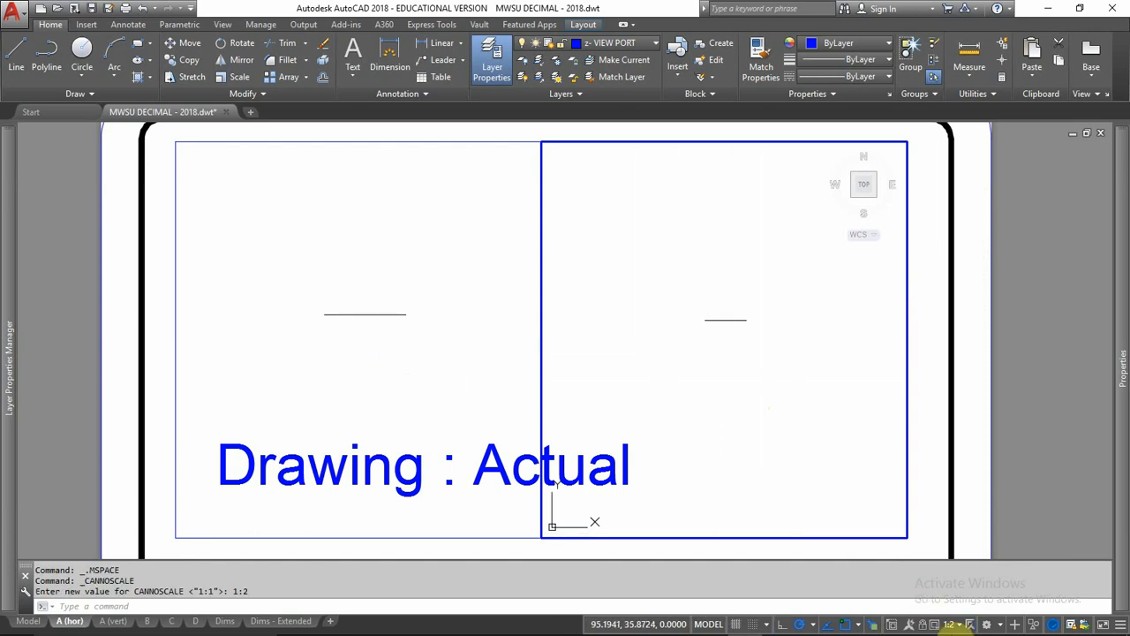
mouse_move(951, 624)
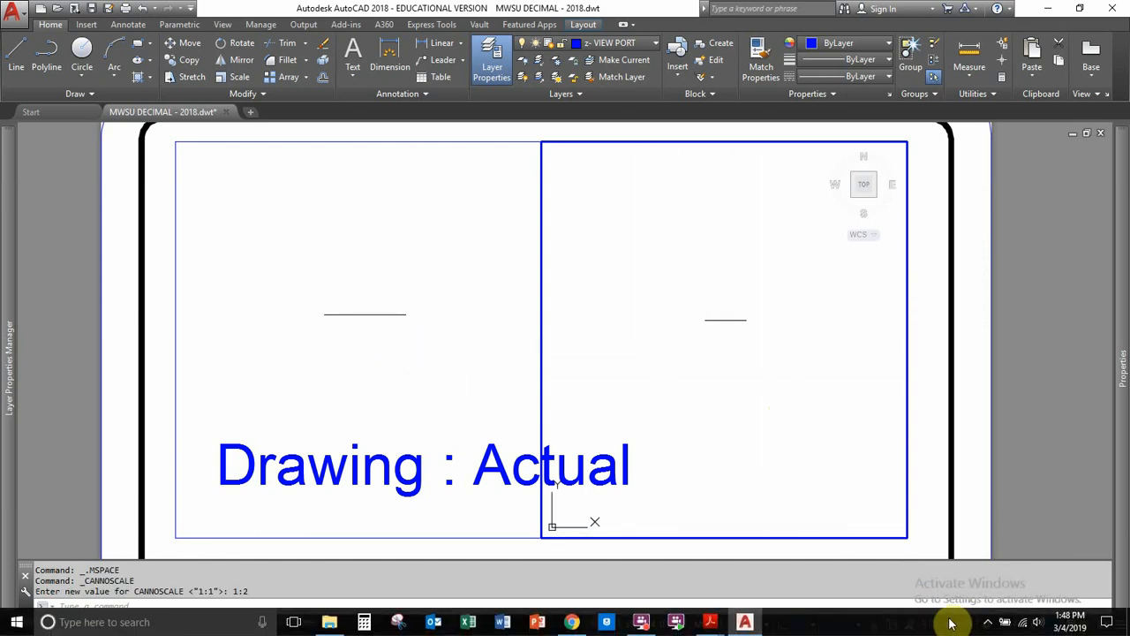
double_click(914, 385)
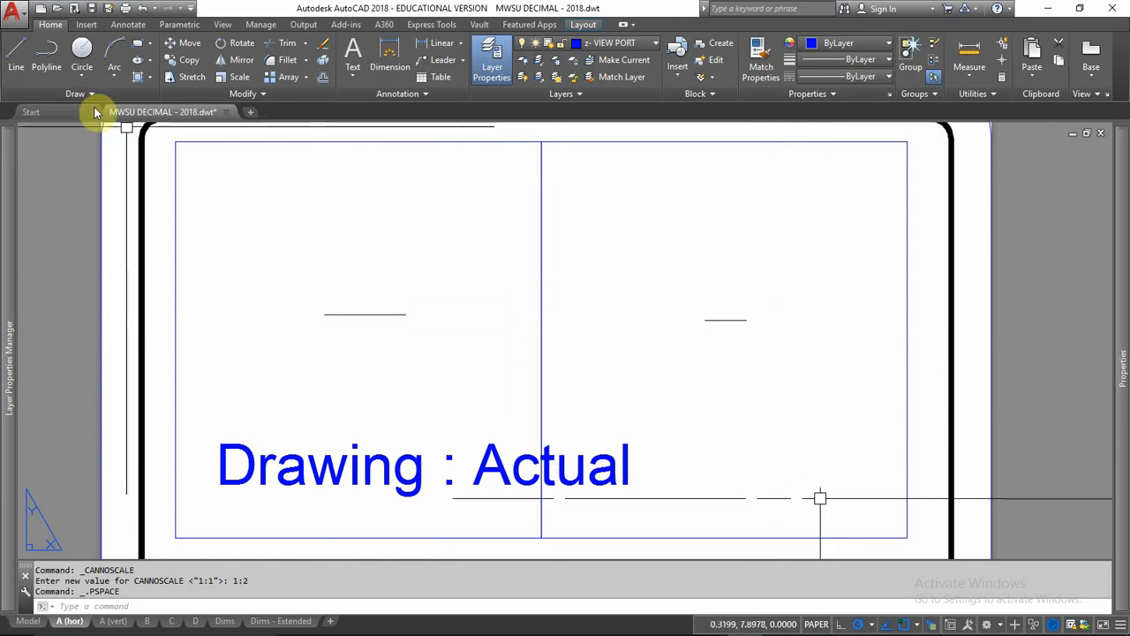
Step: Open the recent drawing MD4 and switch to its Layout1 layout
click(66, 113)
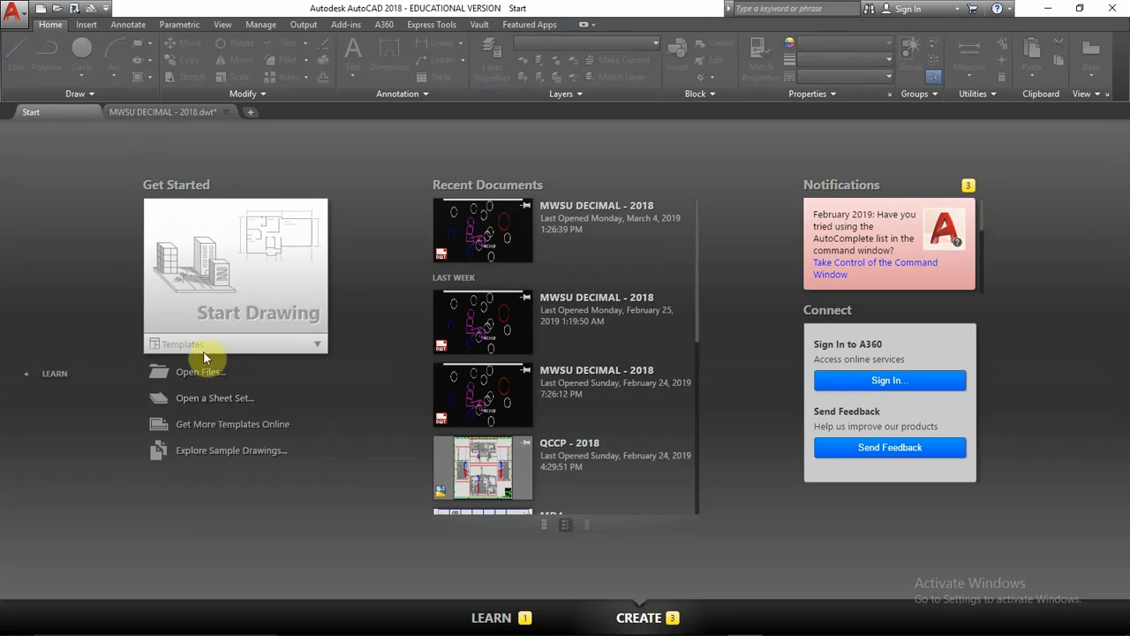
scroll(459, 442, down, 3)
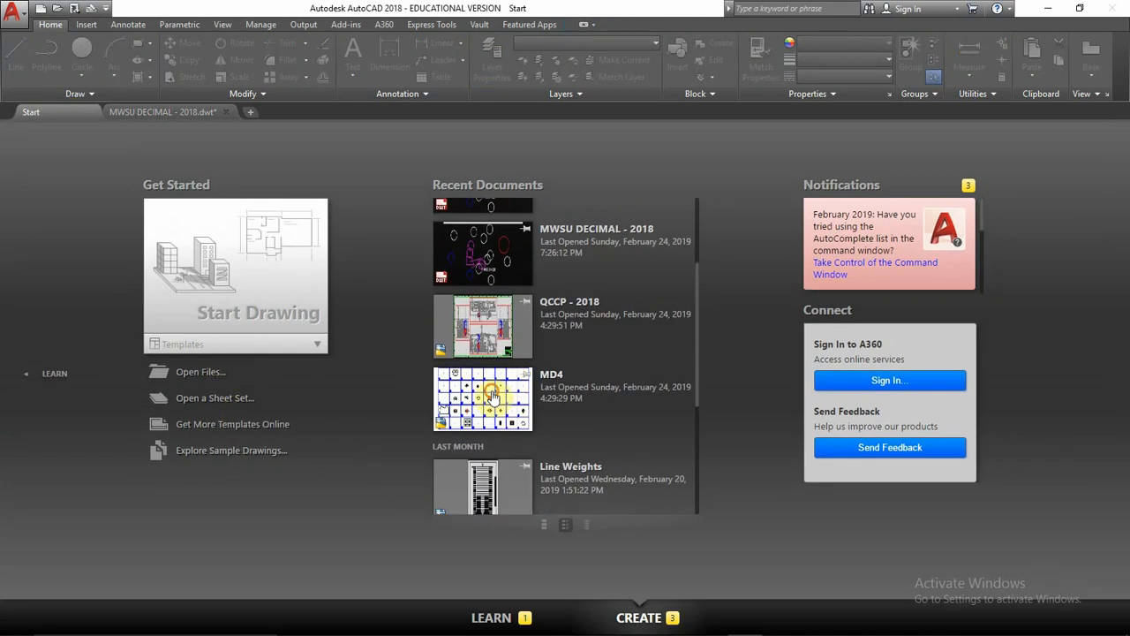
click(492, 397)
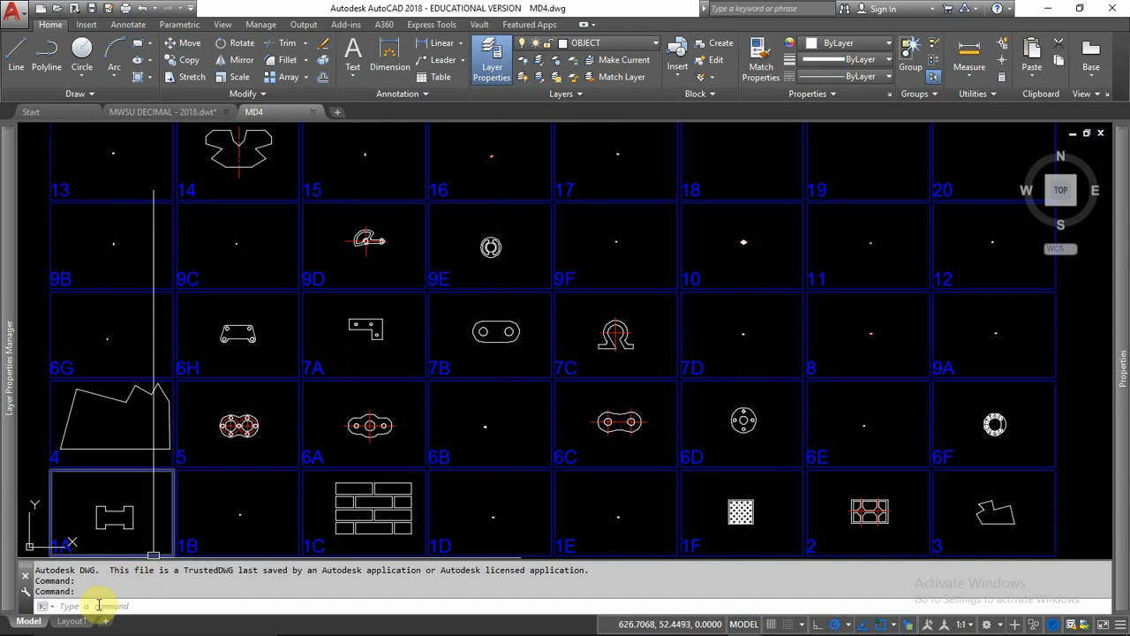
click(78, 622)
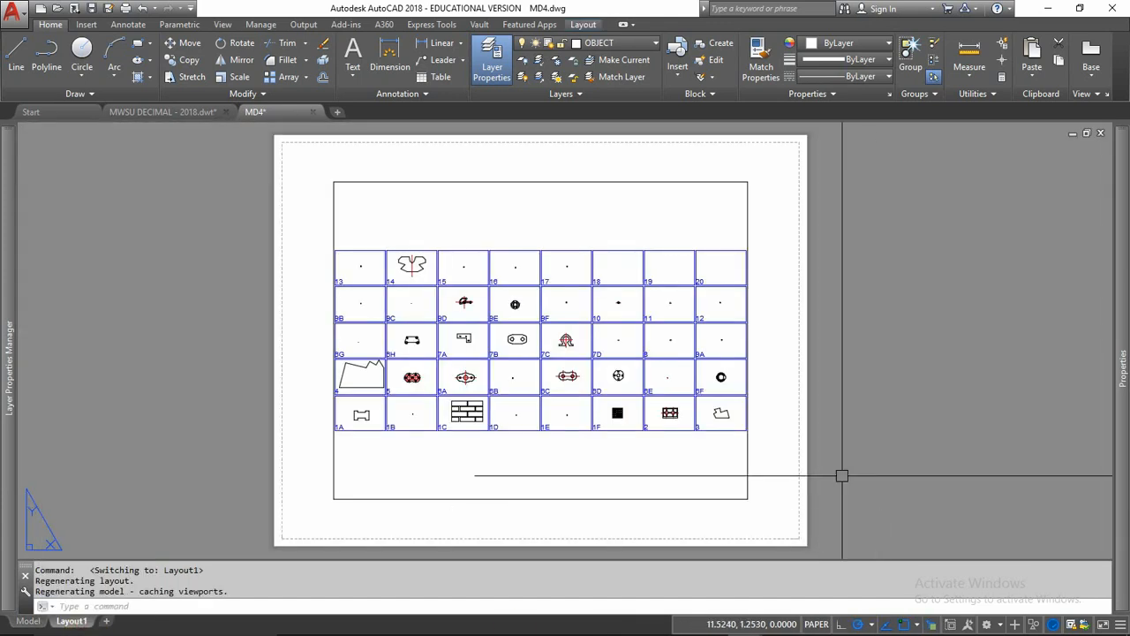
Step: Enlarge the Layout1 viewport by its lower-right and upper-left corners so it nearly fills the sheet's printable area
click(748, 492)
click(747, 499)
click(794, 533)
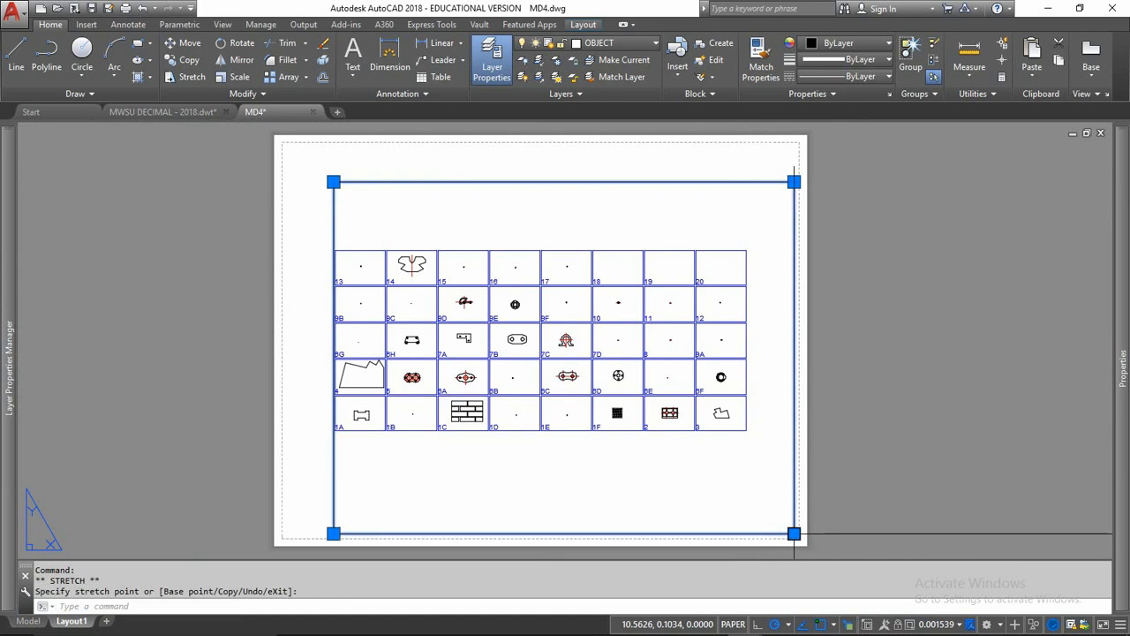
click(333, 181)
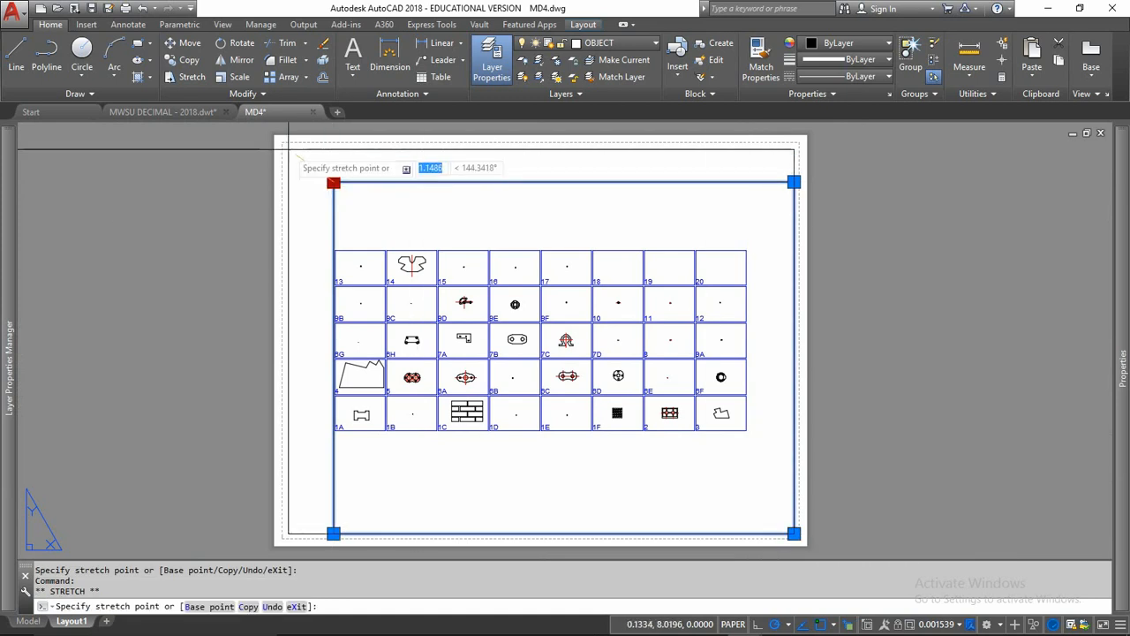
click(288, 150)
key(Escape)
key(Escape)
key(Escape)
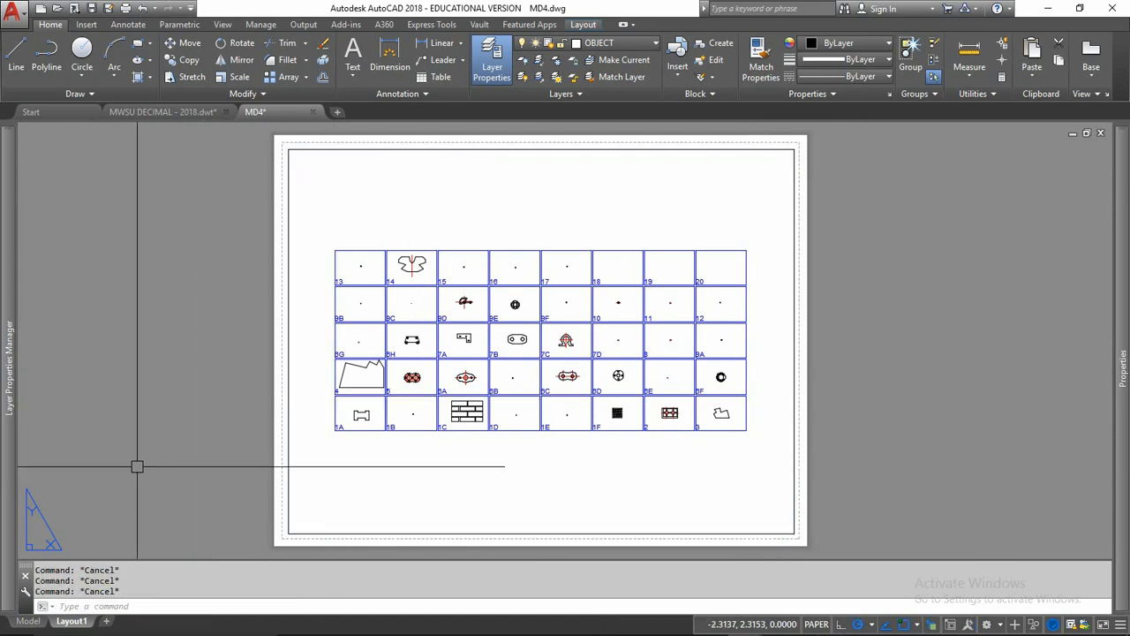
Step: Create a copy of Layout1 placed at the end of the layouts
right_click(75, 623)
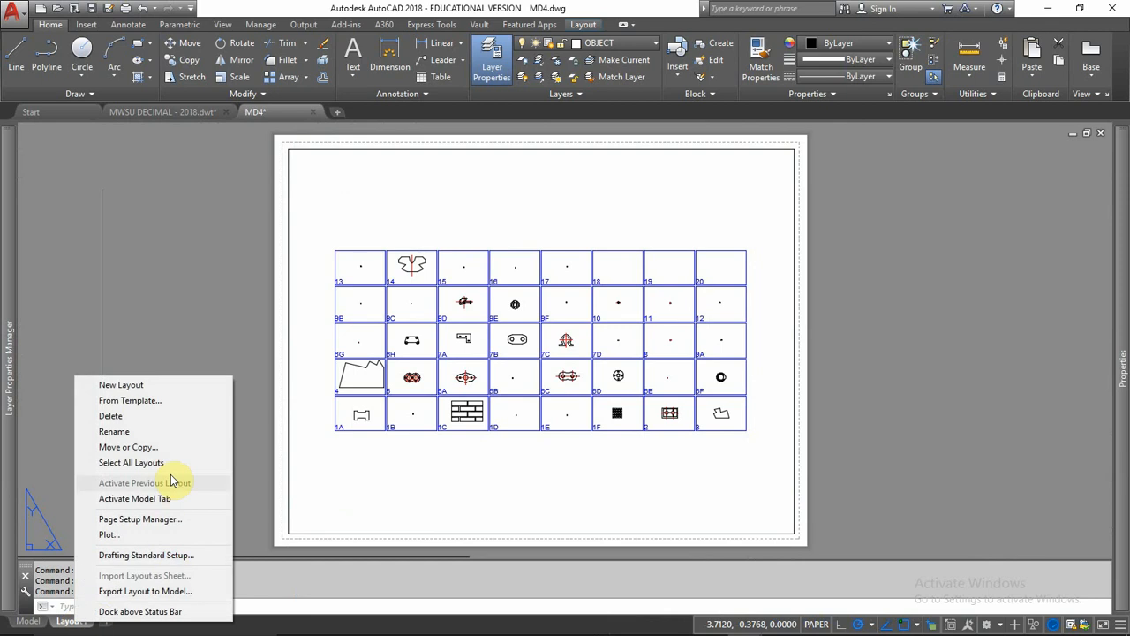
click(134, 445)
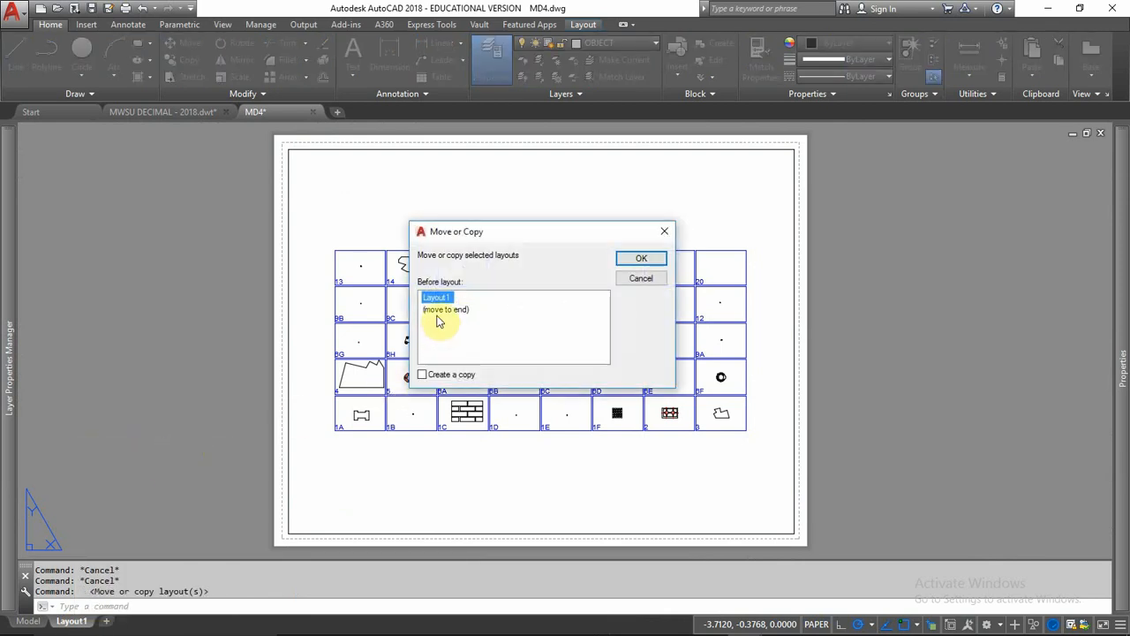
click(439, 311)
click(422, 374)
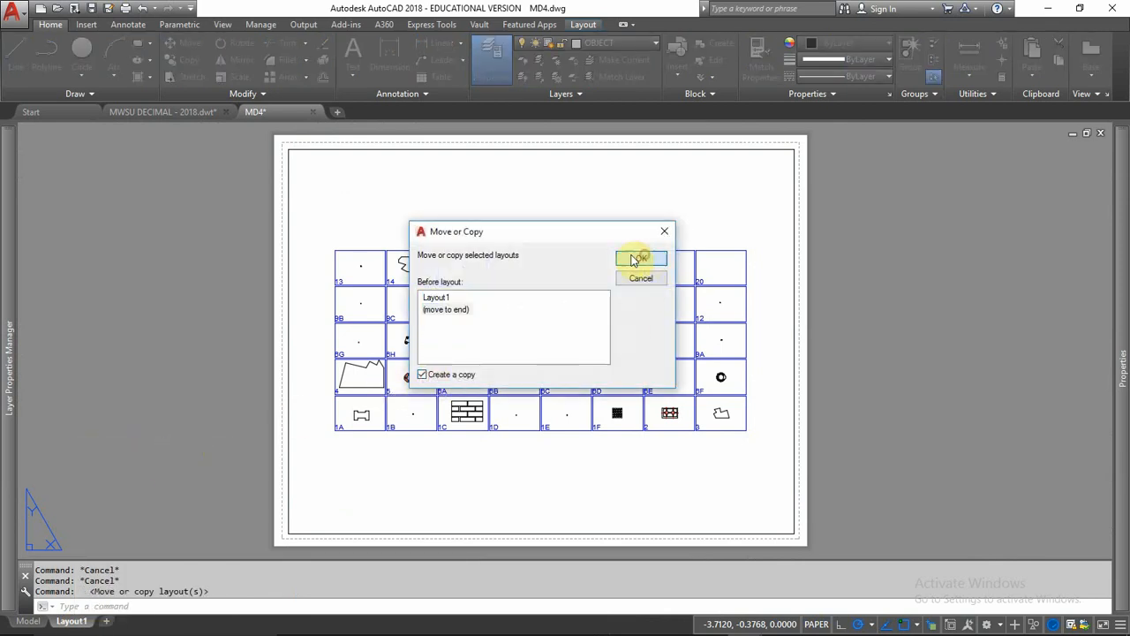
click(640, 257)
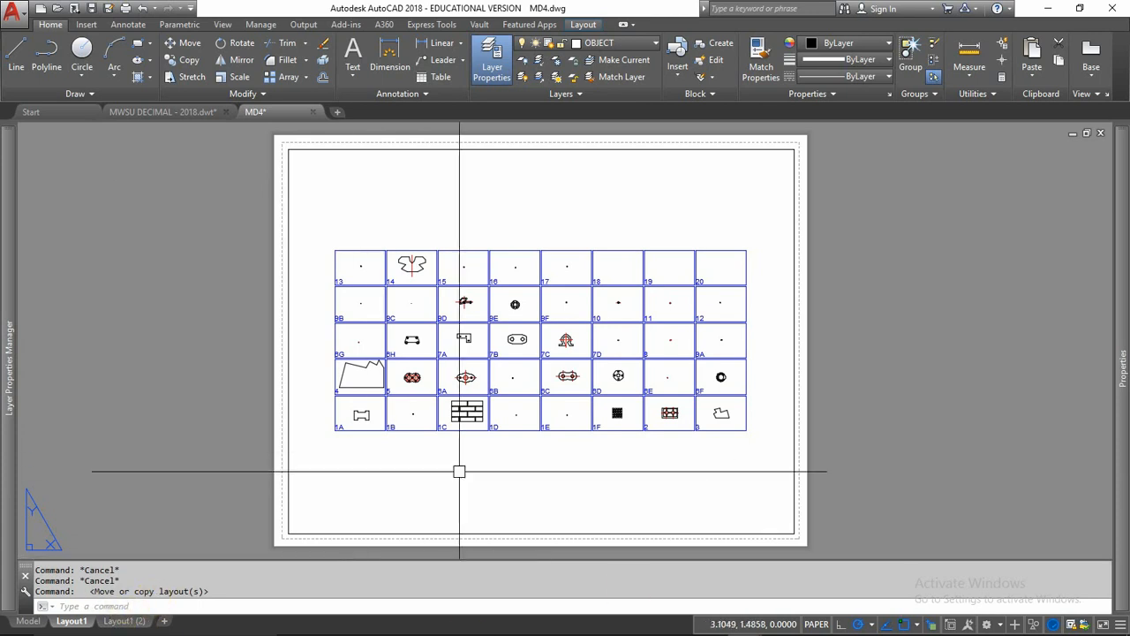
Step: Activate the Layout1 viewport, centre the shape in cell 1A, and set the viewport scale to 1:100
double_click(512, 346)
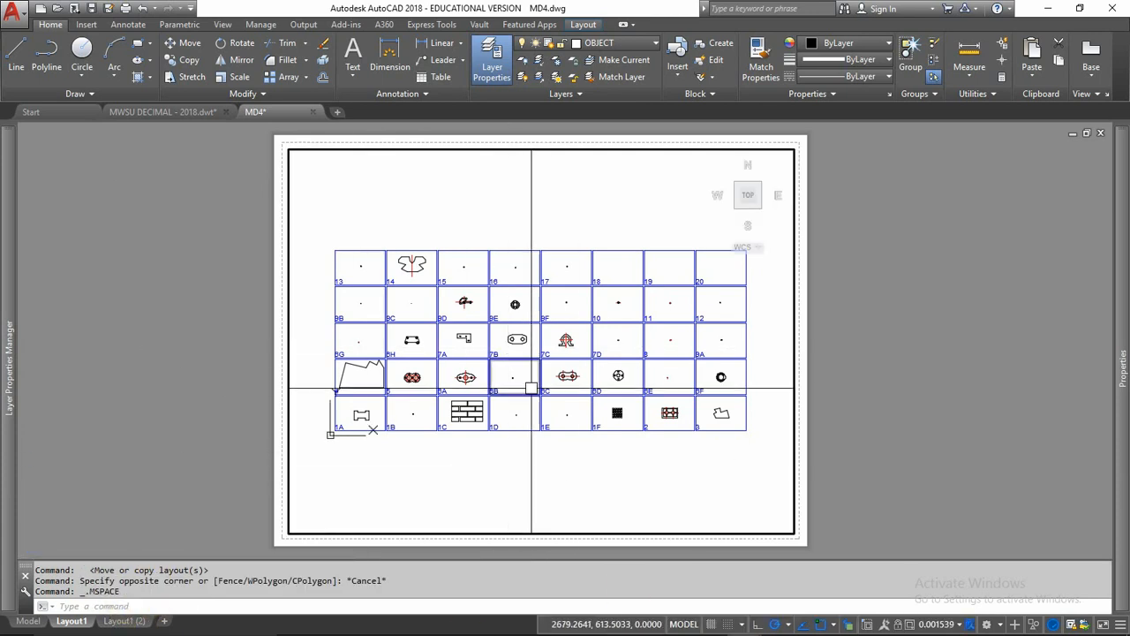
scroll(383, 406, up, 7)
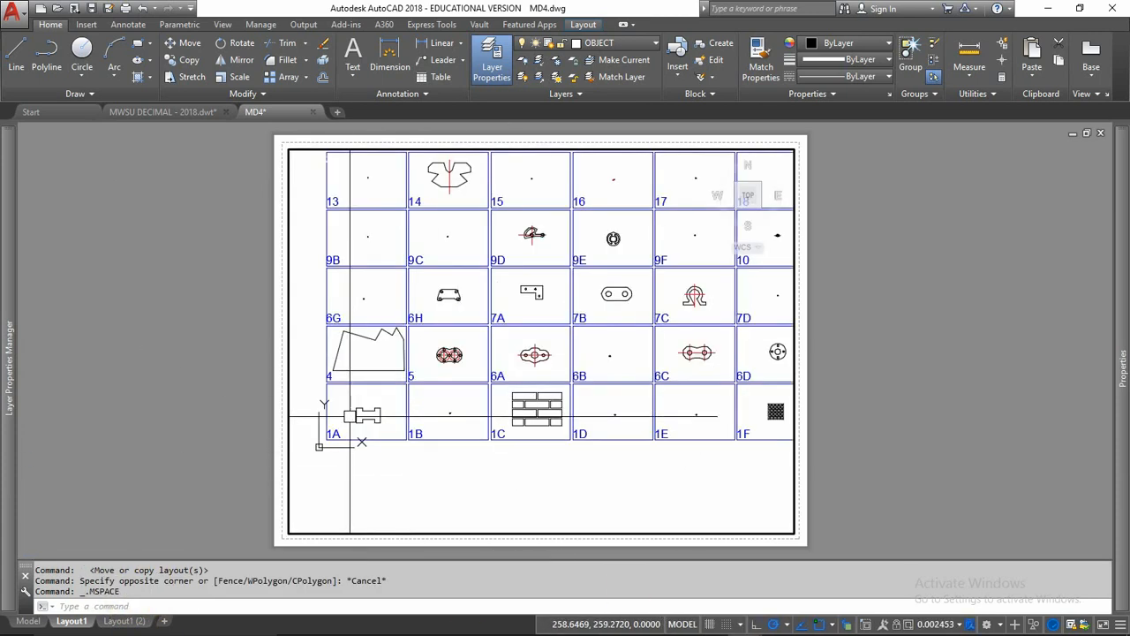
scroll(359, 420, up, 3)
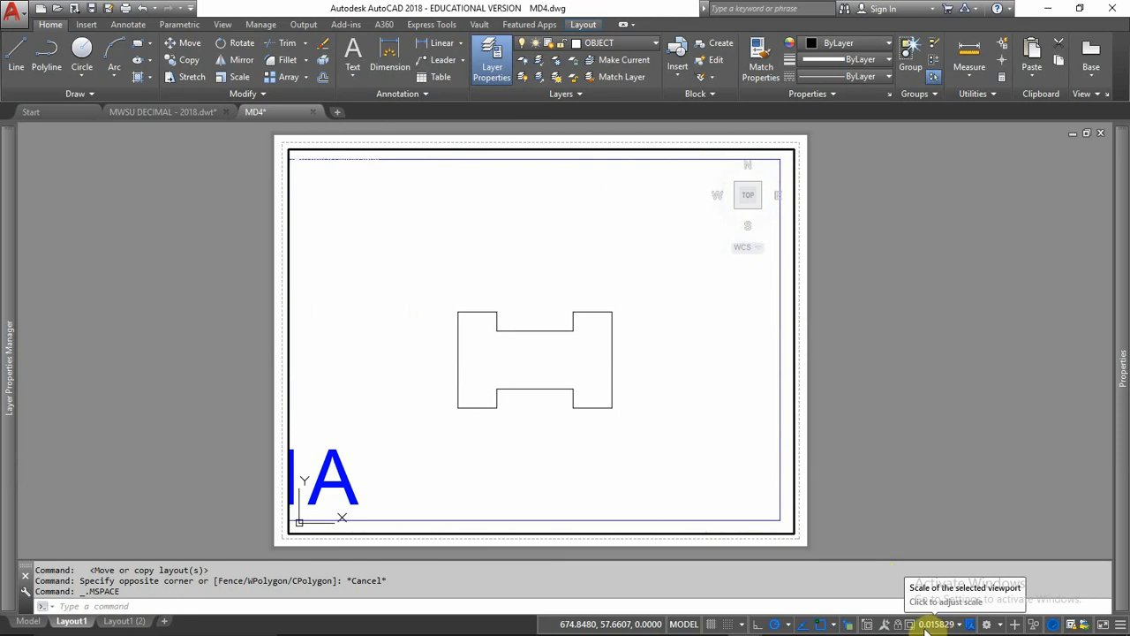
click(959, 625)
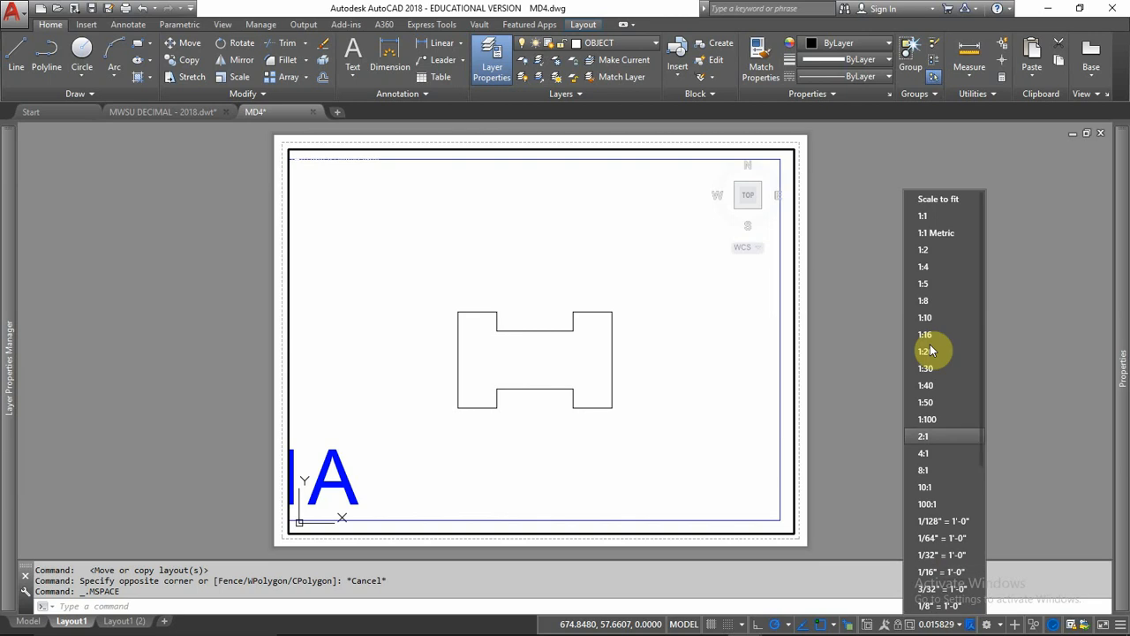
click(927, 419)
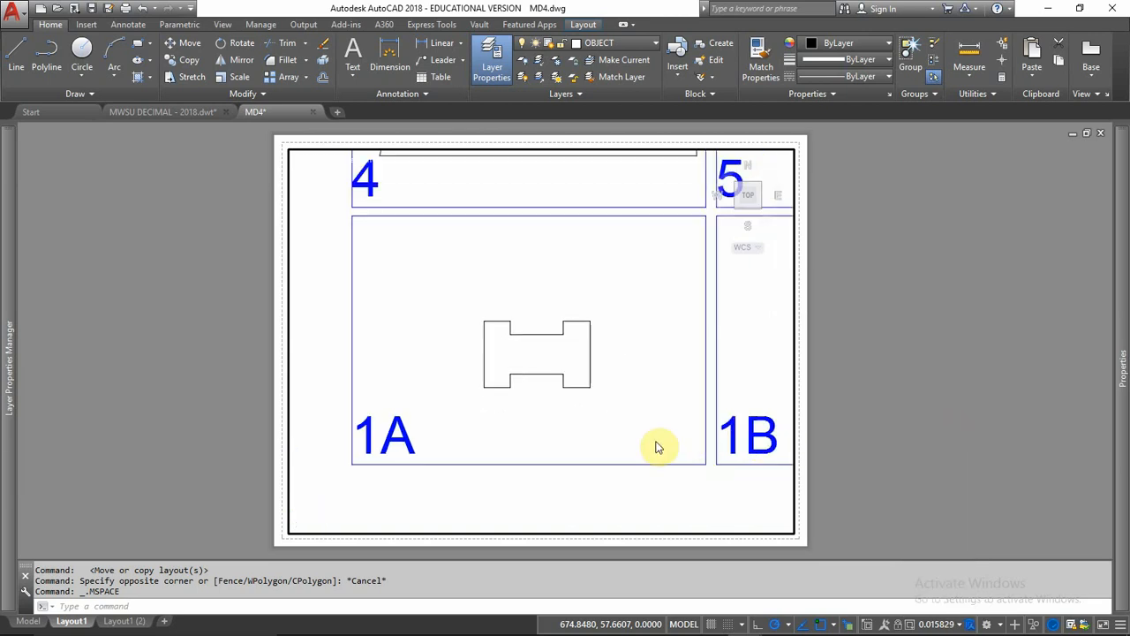
Step: Try the viewport at a scale of 1:1, and return it to 1:100
click(959, 624)
click(937, 220)
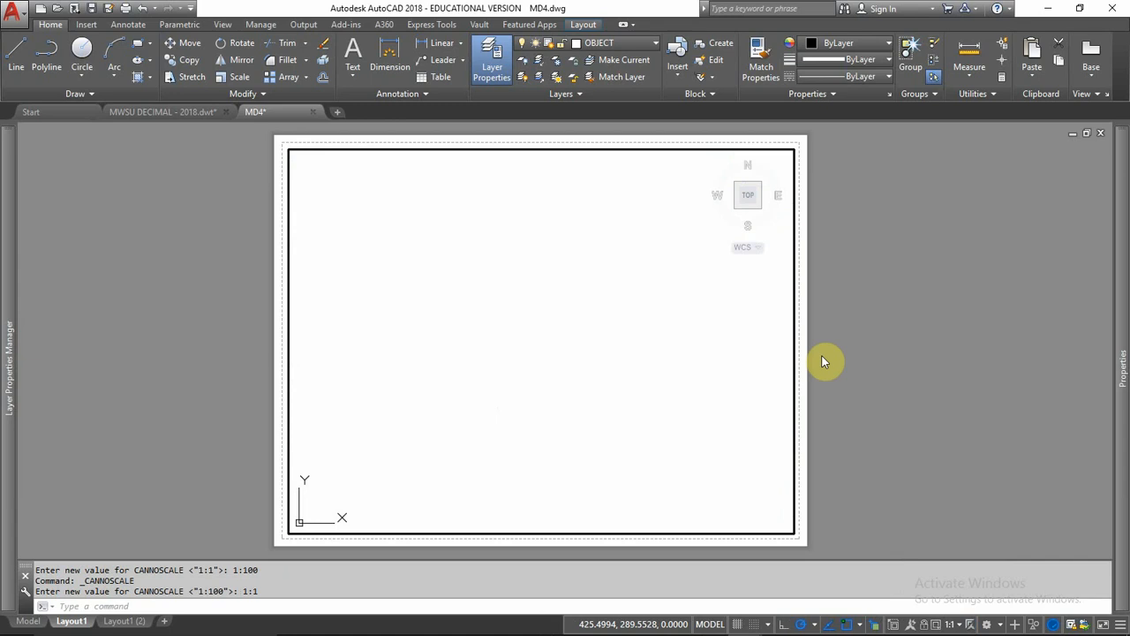
click(960, 625)
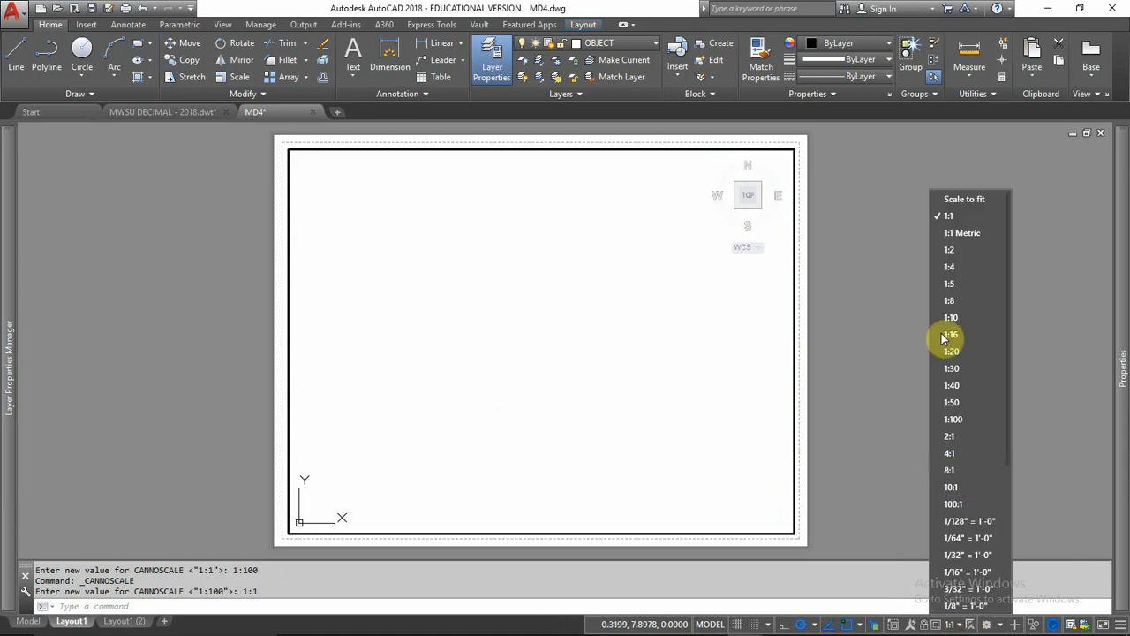
click(959, 421)
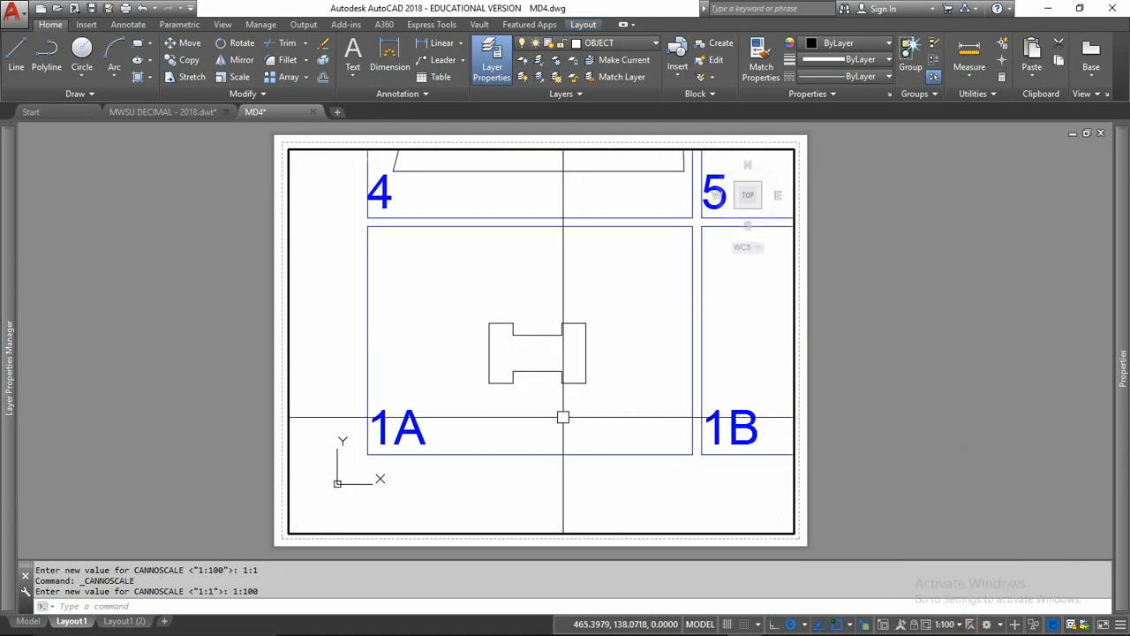
Step: Measure the overall width of the shape in cell 1A
middle_drag(562, 418, 557, 408)
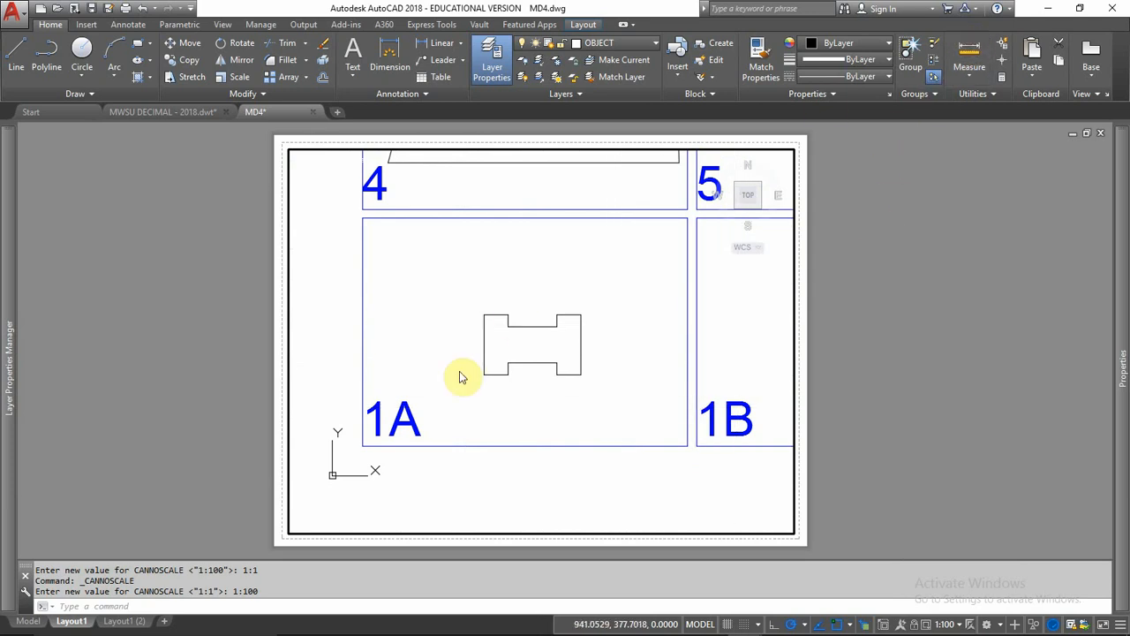
click(483, 314)
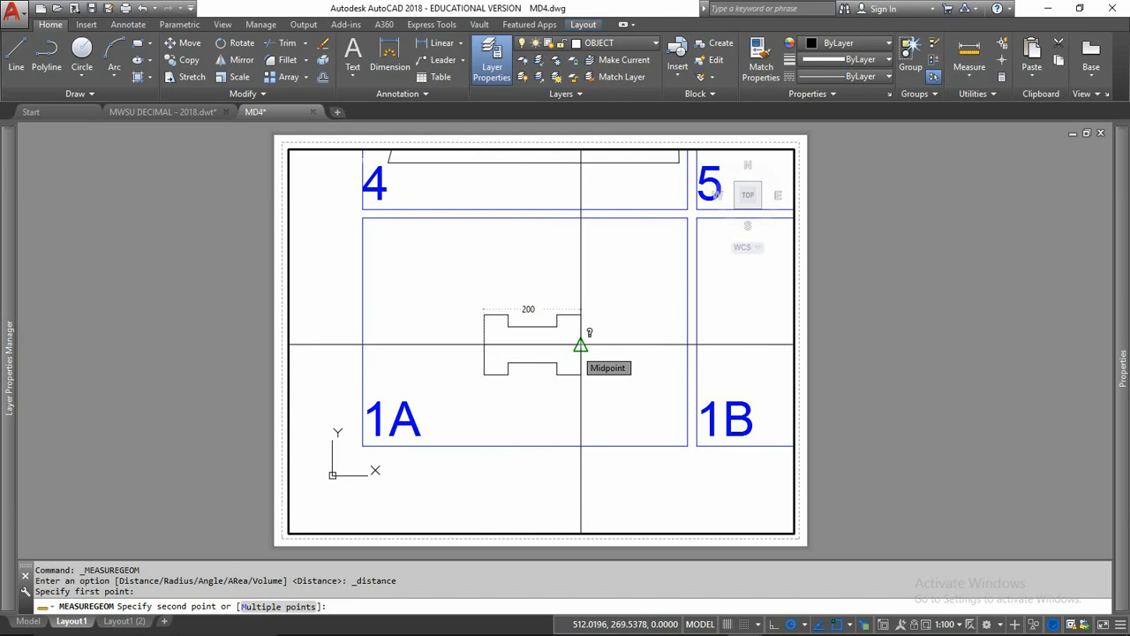
key(Escape)
key(Escape)
key(Escape)
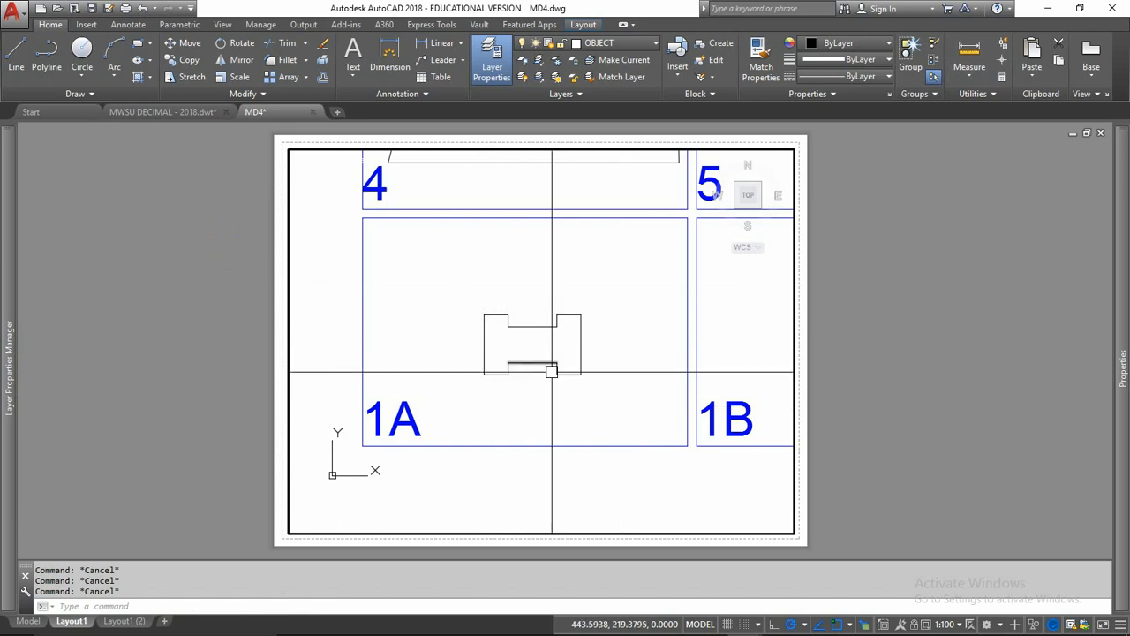
Step: Set the viewport scale to 1:1 Metric and centre the 1A shape within the viewport
click(961, 624)
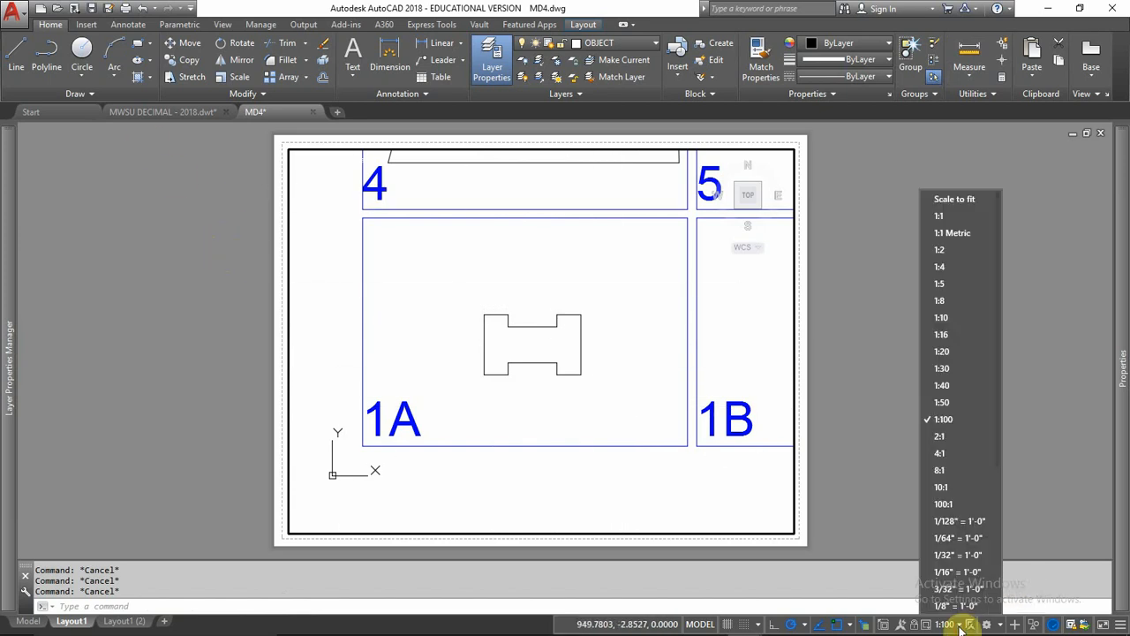
click(958, 233)
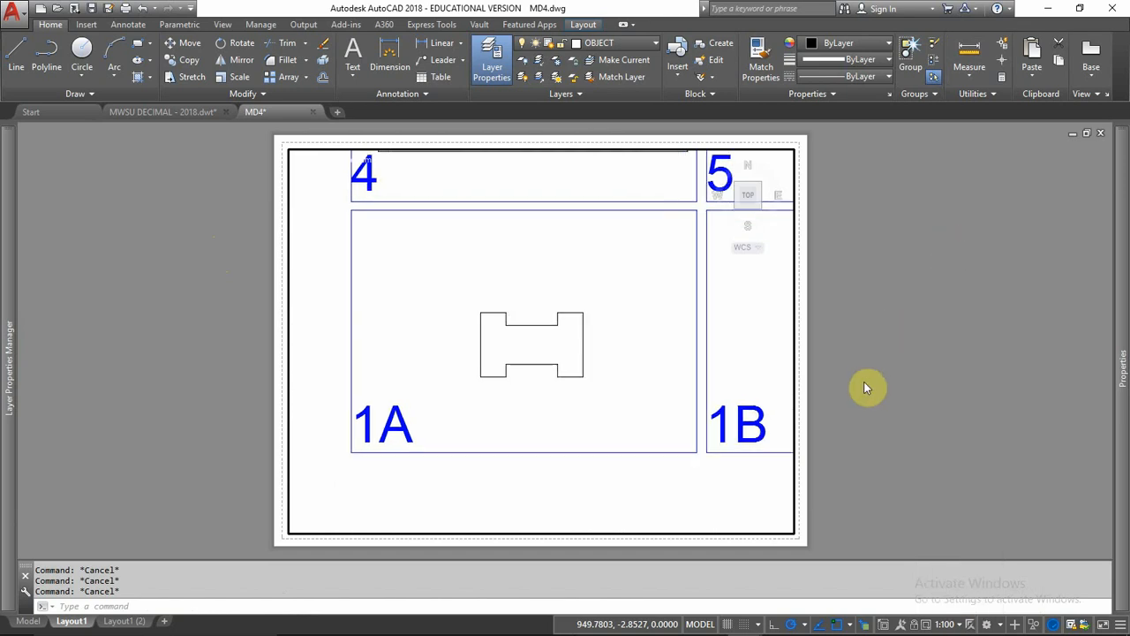
middle_drag(441, 366, 483, 347)
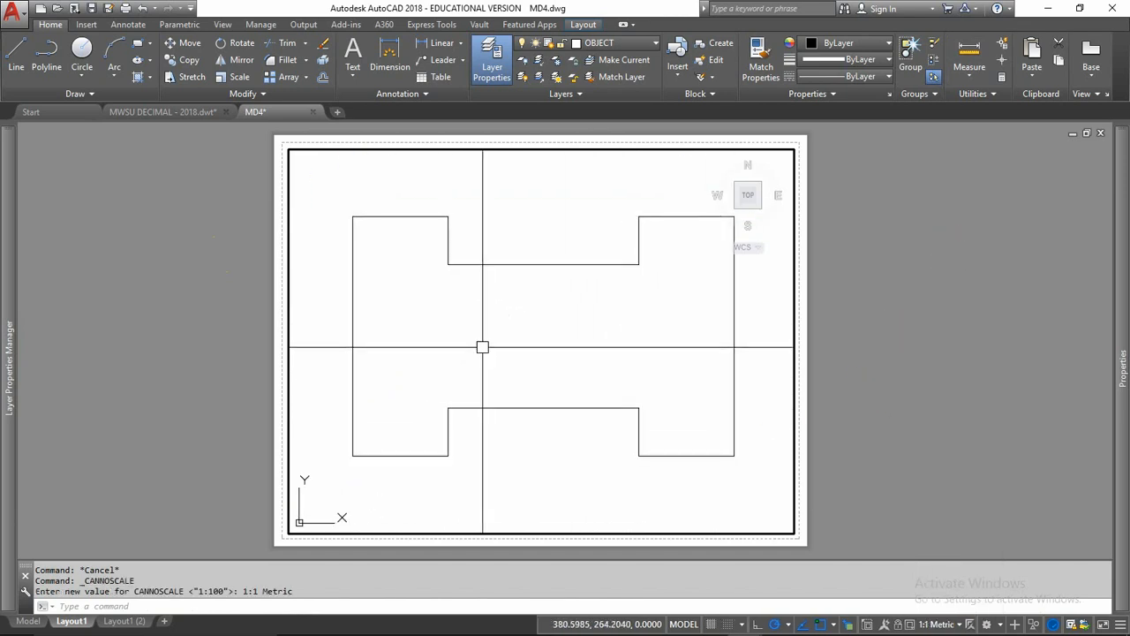
Step: Open the custom drawing scale editor and look through the existing scale list
click(960, 625)
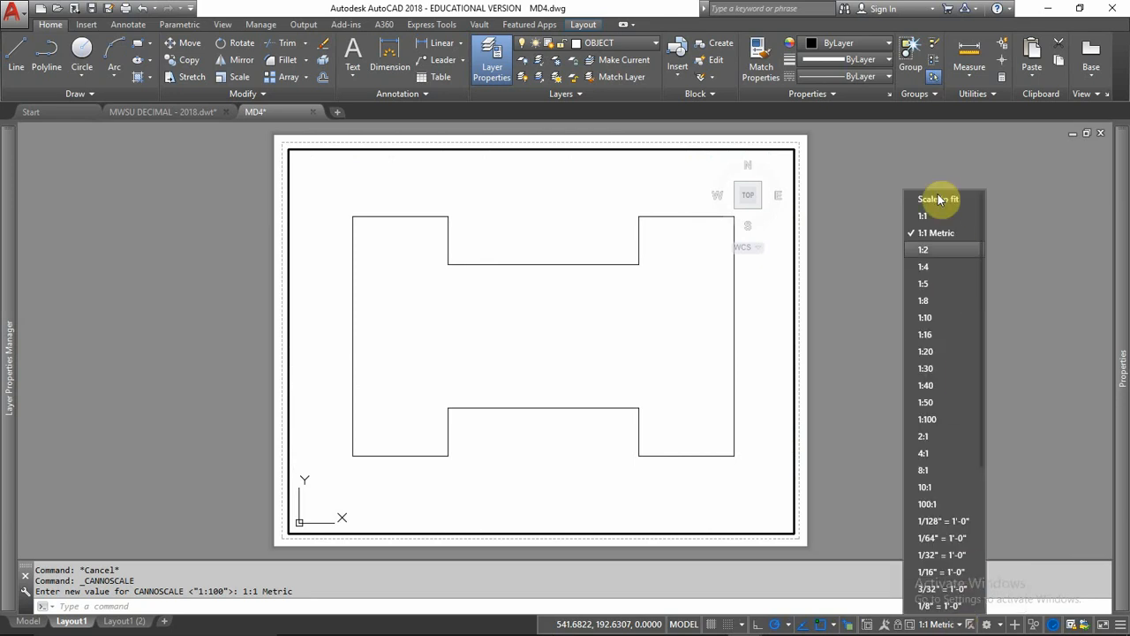
scroll(926, 424, down, 5)
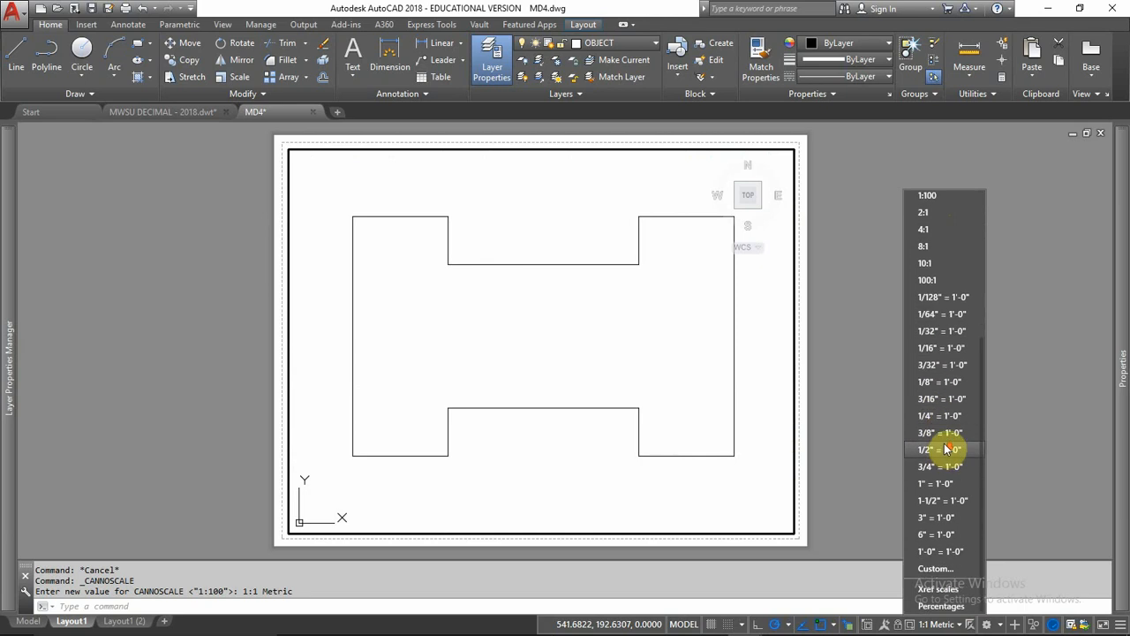
click(939, 571)
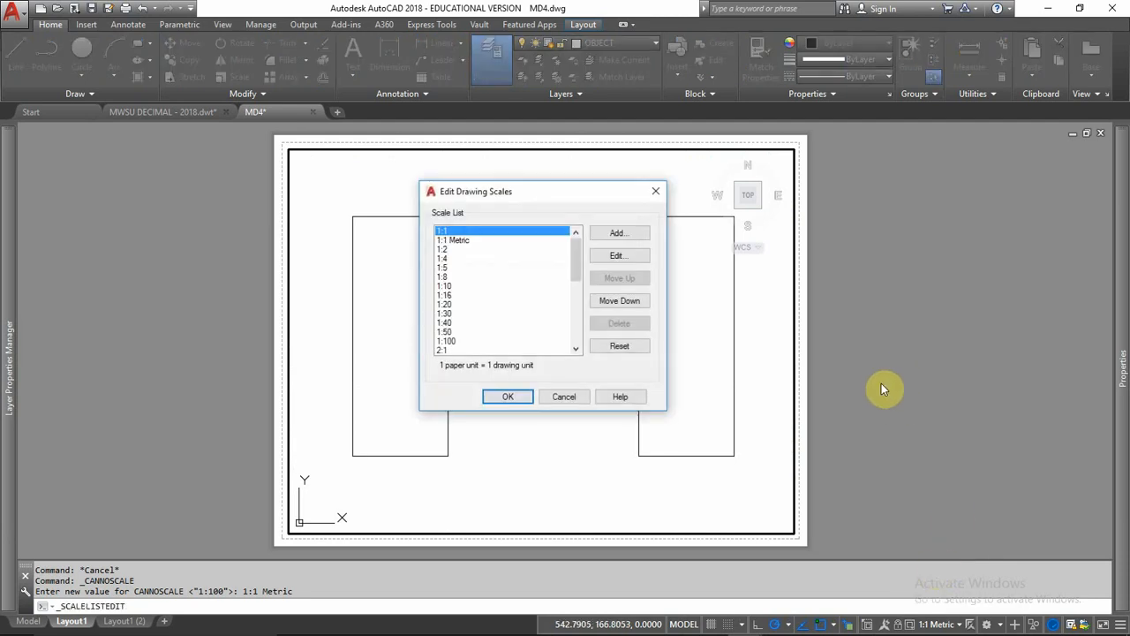
drag(595, 191, 585, 195)
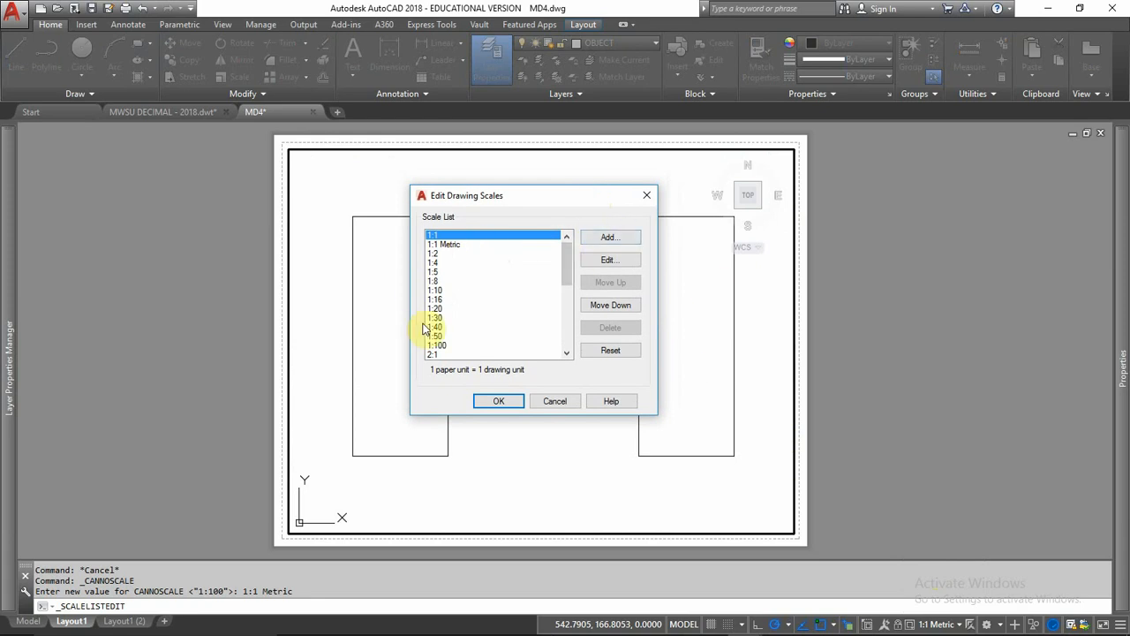
scroll(435, 291, down, 3)
scroll(436, 292, down, 3)
scroll(437, 295, up, 6)
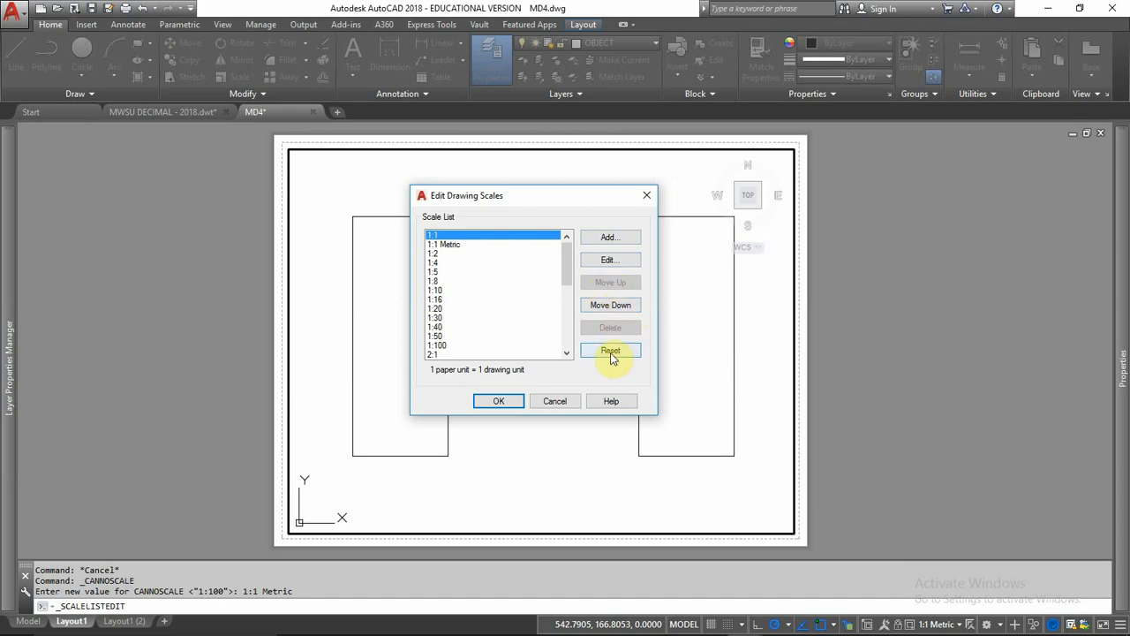
Step: Add a drawing scale named "Metric 1:1" with 1 paper unit equal to 25.4 drawing units, and save the scale list
click(610, 237)
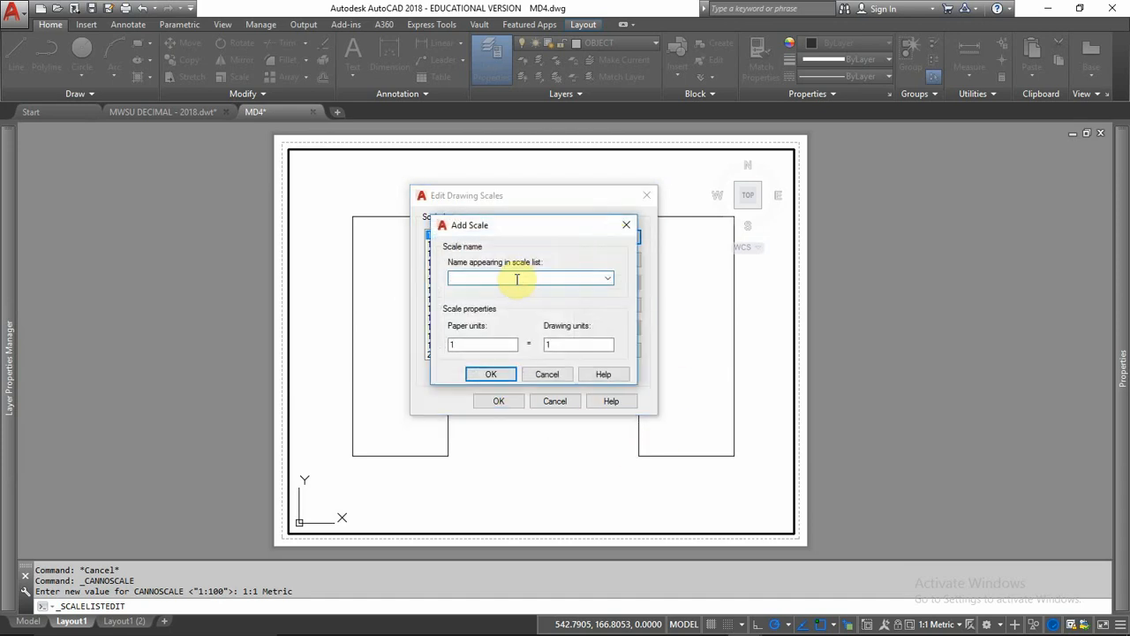
mouse_move(527, 226)
mouse_down()
mouse_move(804, 292)
mouse_move(608, 230)
mouse_up()
text(Metric 1:1)
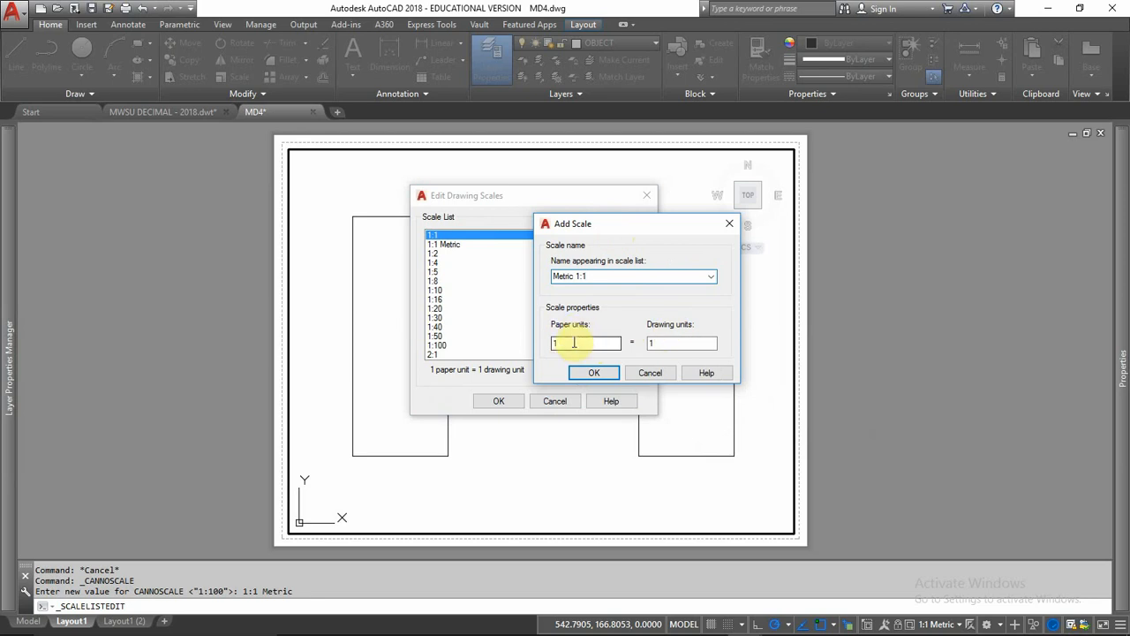
drag(574, 342, 540, 367)
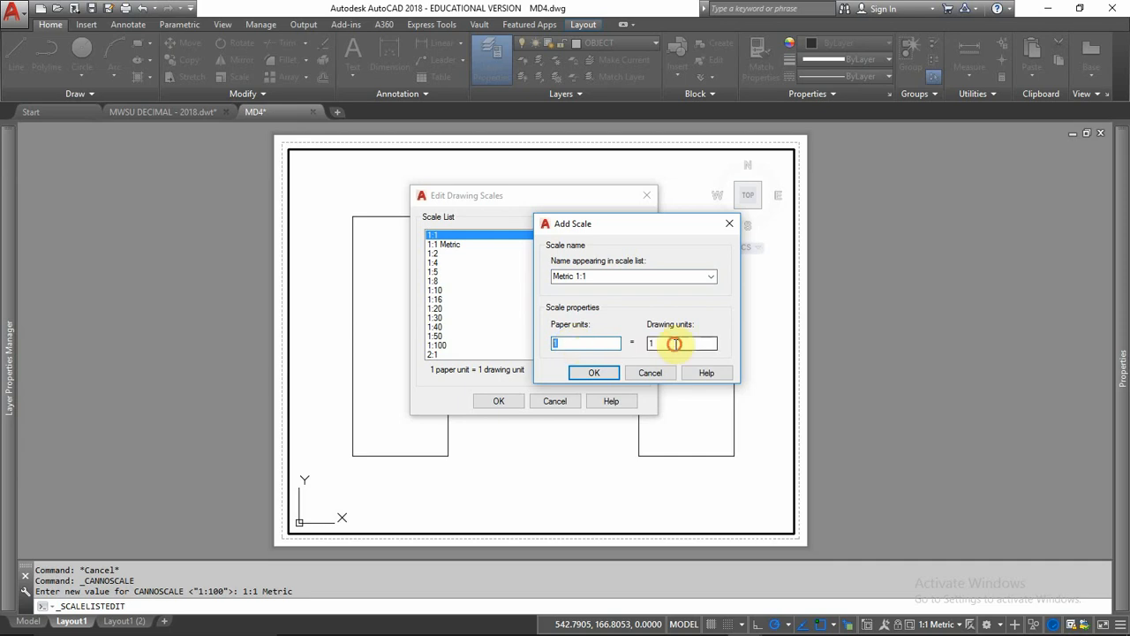
drag(674, 343, 613, 368)
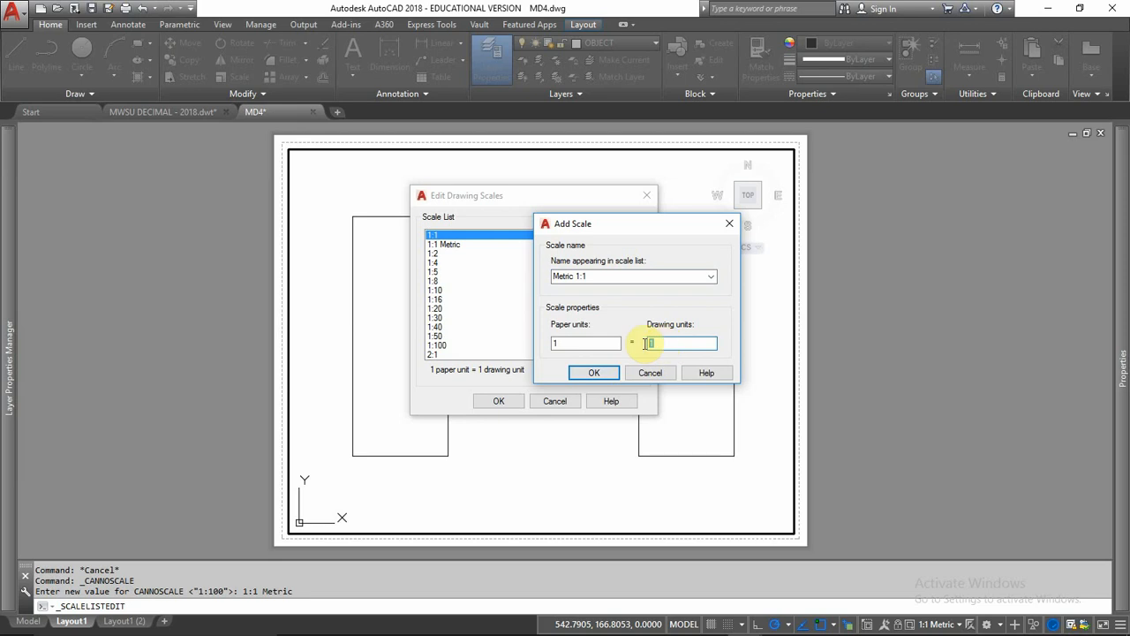
drag(585, 343, 545, 377)
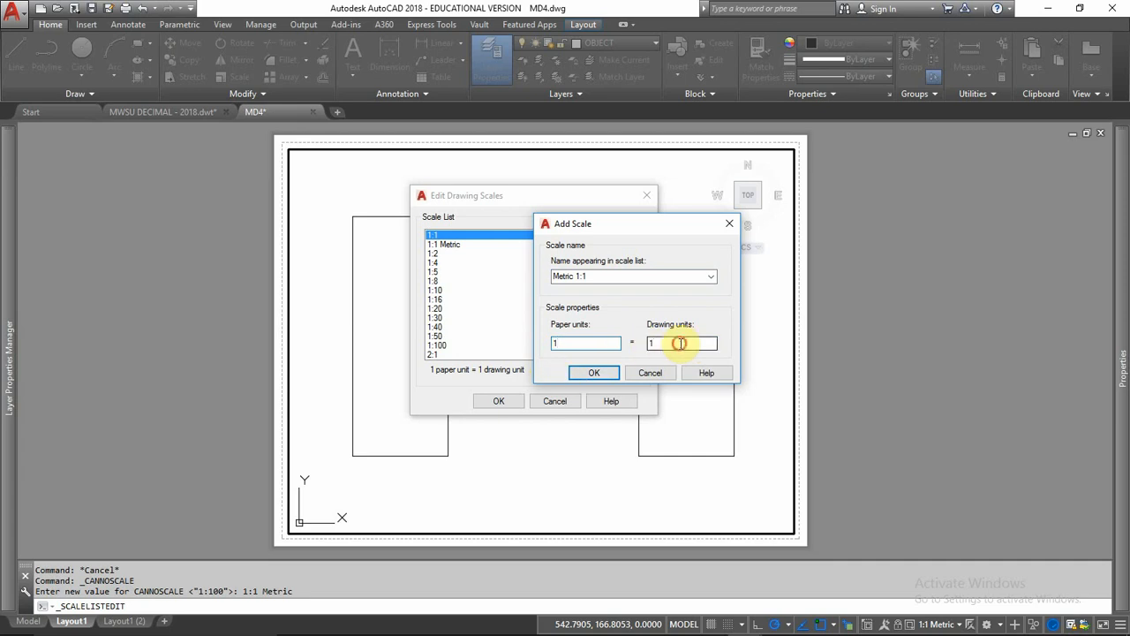
drag(653, 343, 615, 345)
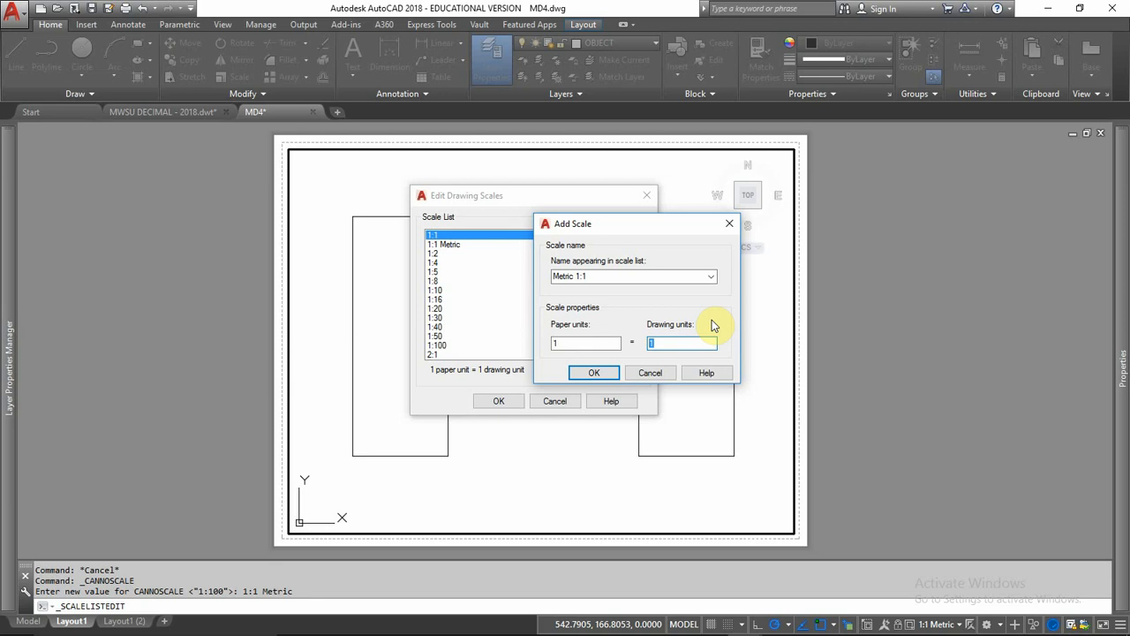
text(25.4)
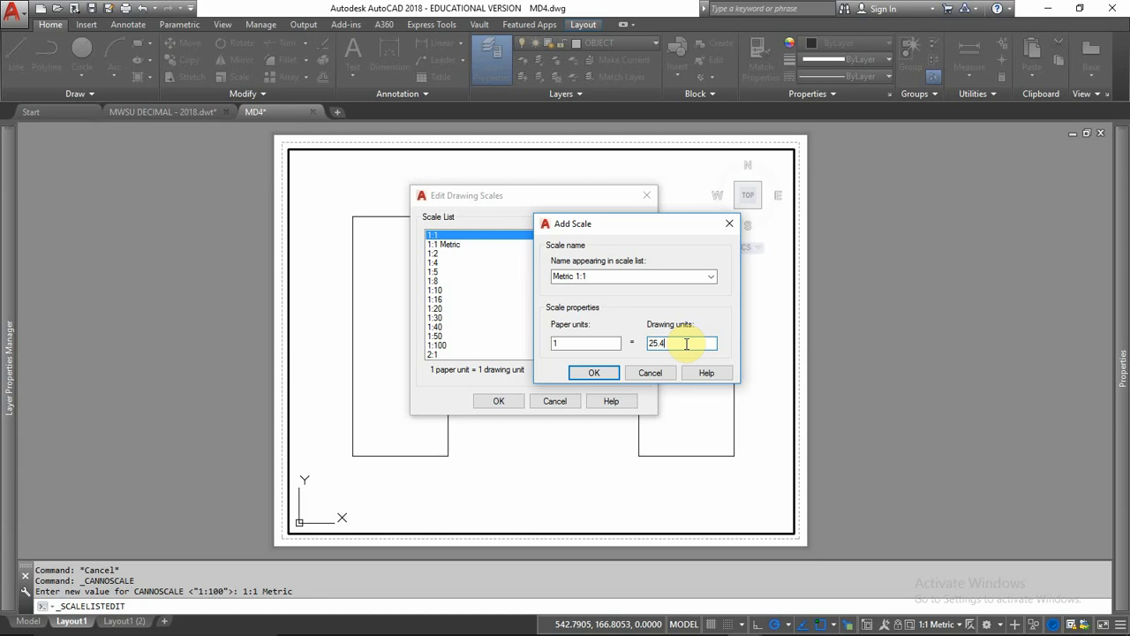
click(596, 372)
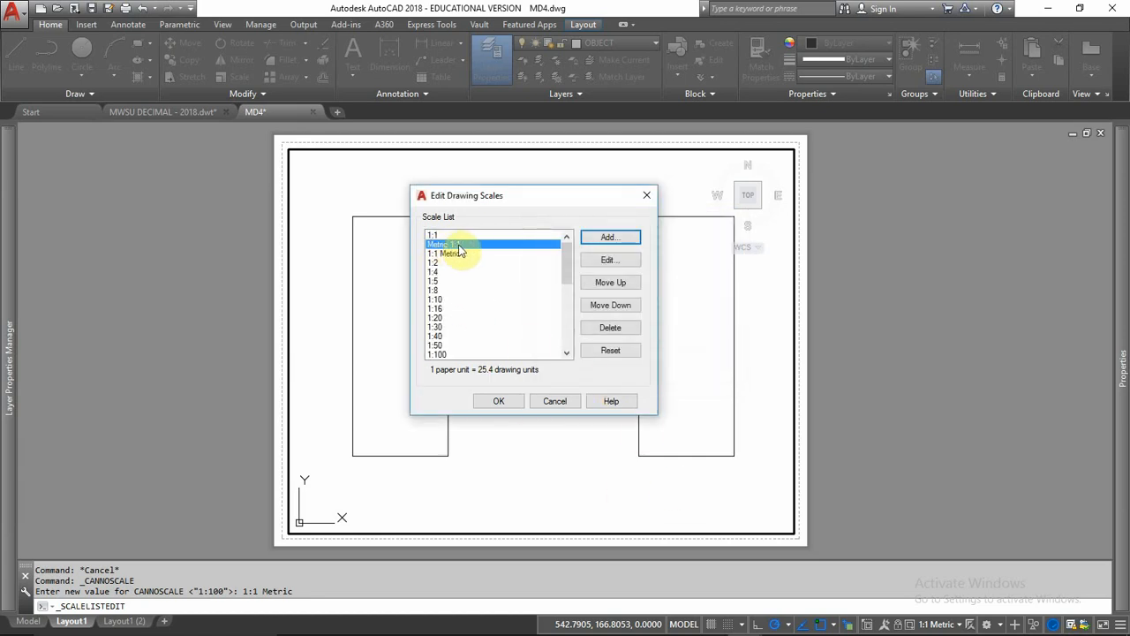
click(499, 402)
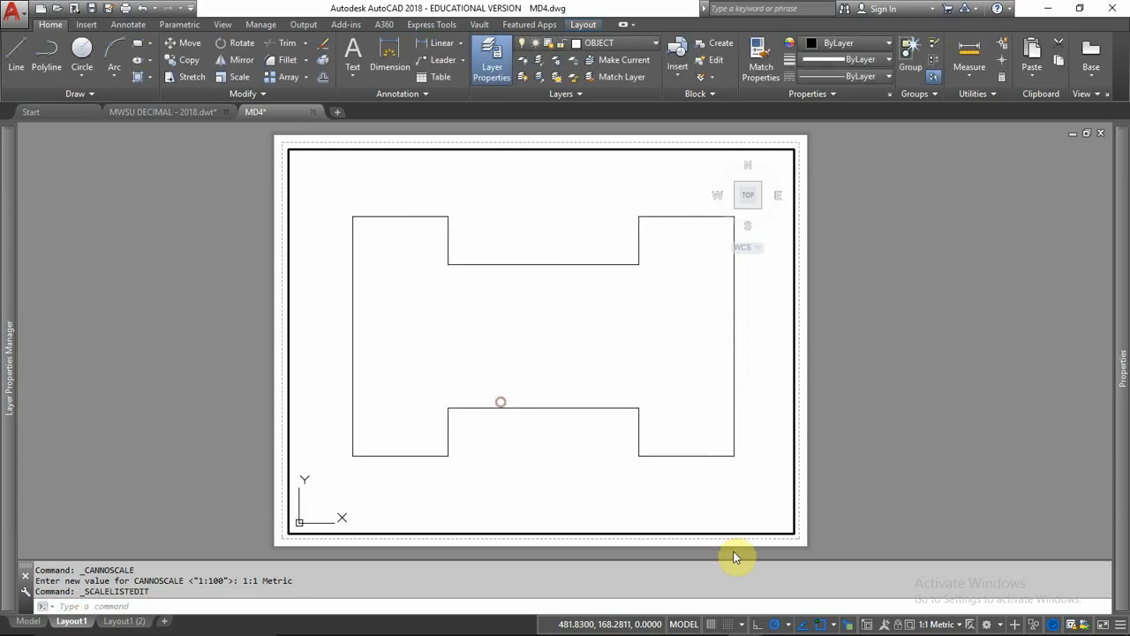
Step: Apply the custom Metric 1:1 scale to the viewport and centre the 1A shape inside it
scroll(607, 398, down, 3)
scroll(604, 403, up, 2)
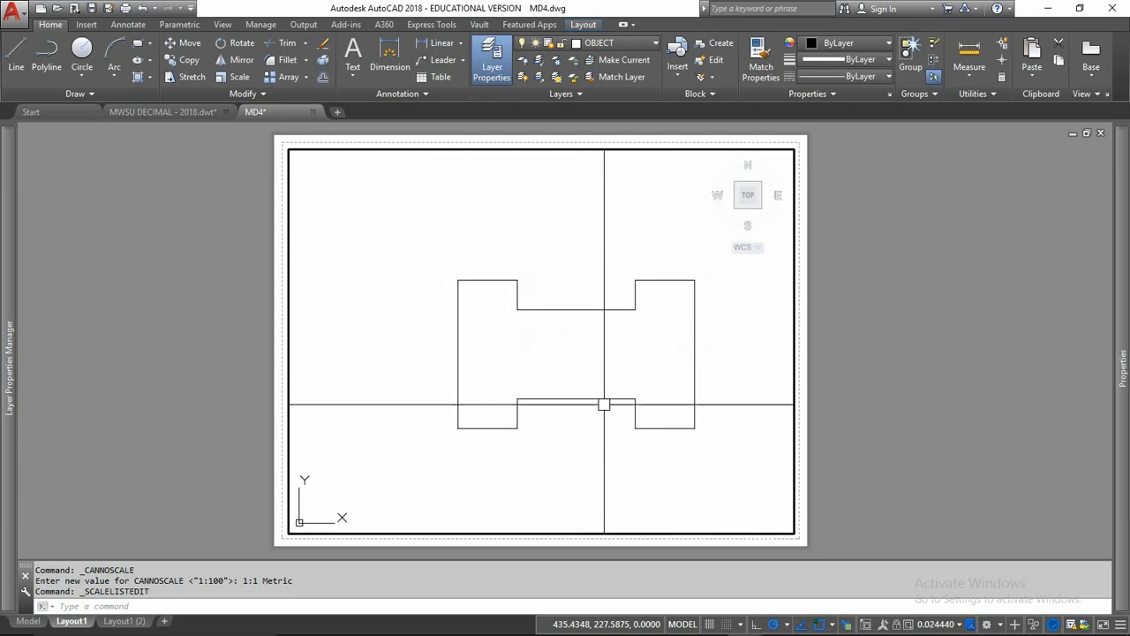
scroll(604, 405, down, 2)
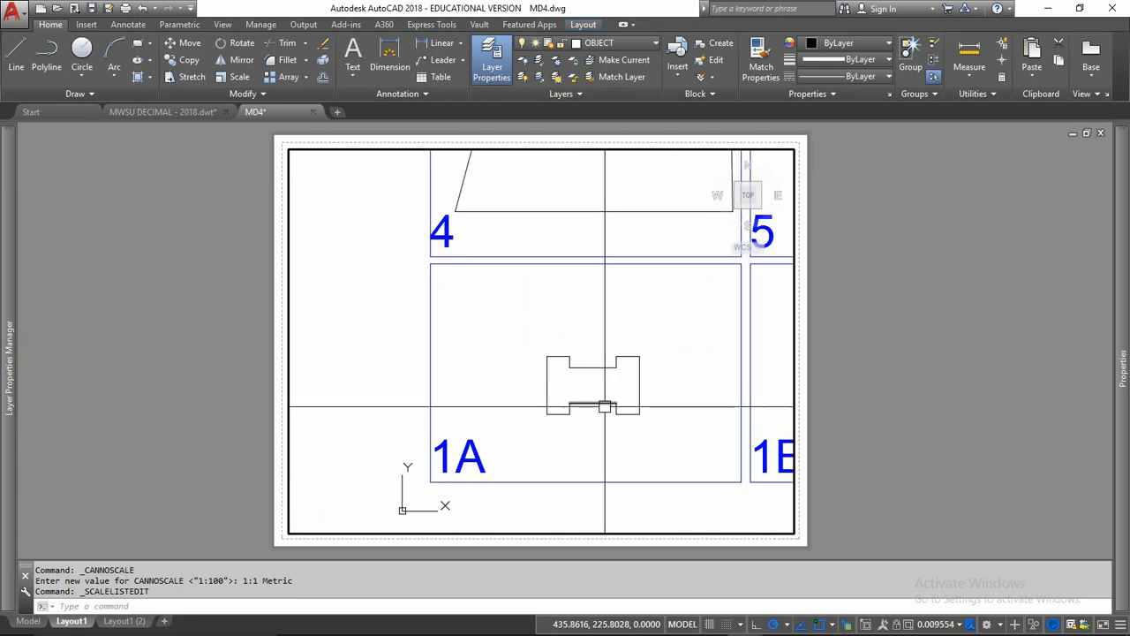
click(953, 624)
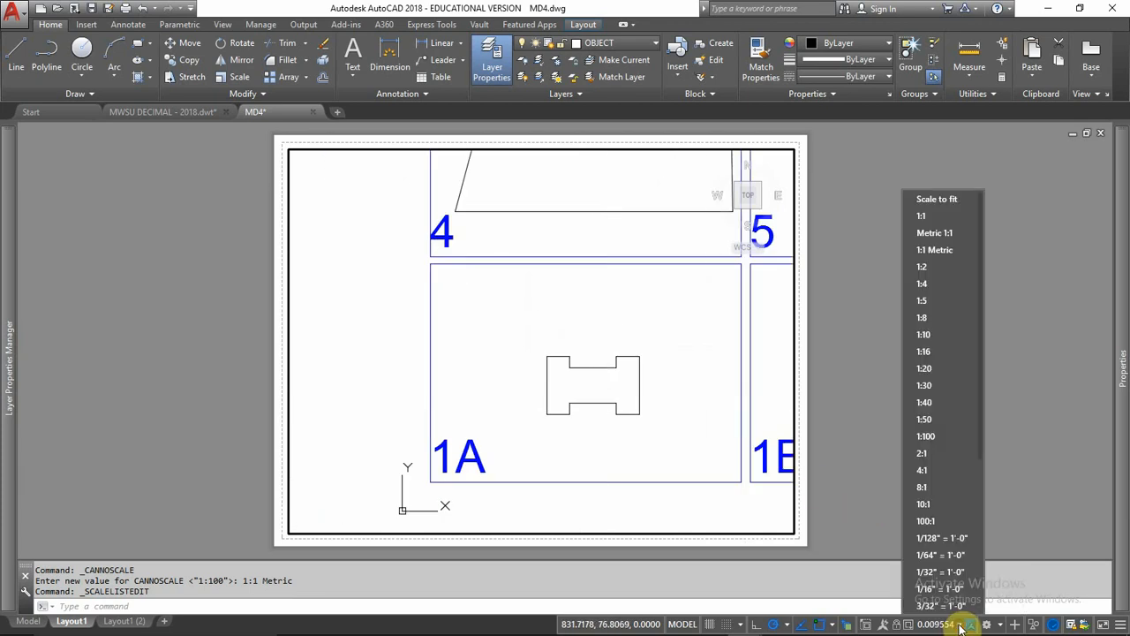
click(935, 223)
middle_drag(651, 442, 441, 258)
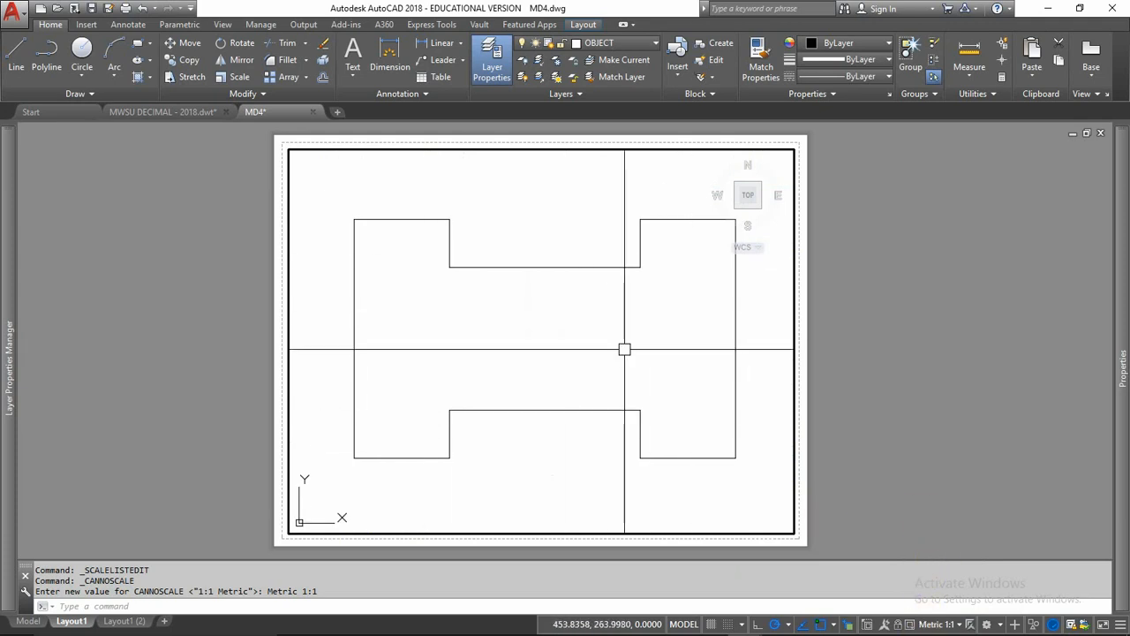
Step: Zoom inside the viewport to throw off its scale, and restore Metric 1:1 with the 1A shape centred
scroll(622, 346, down, 2)
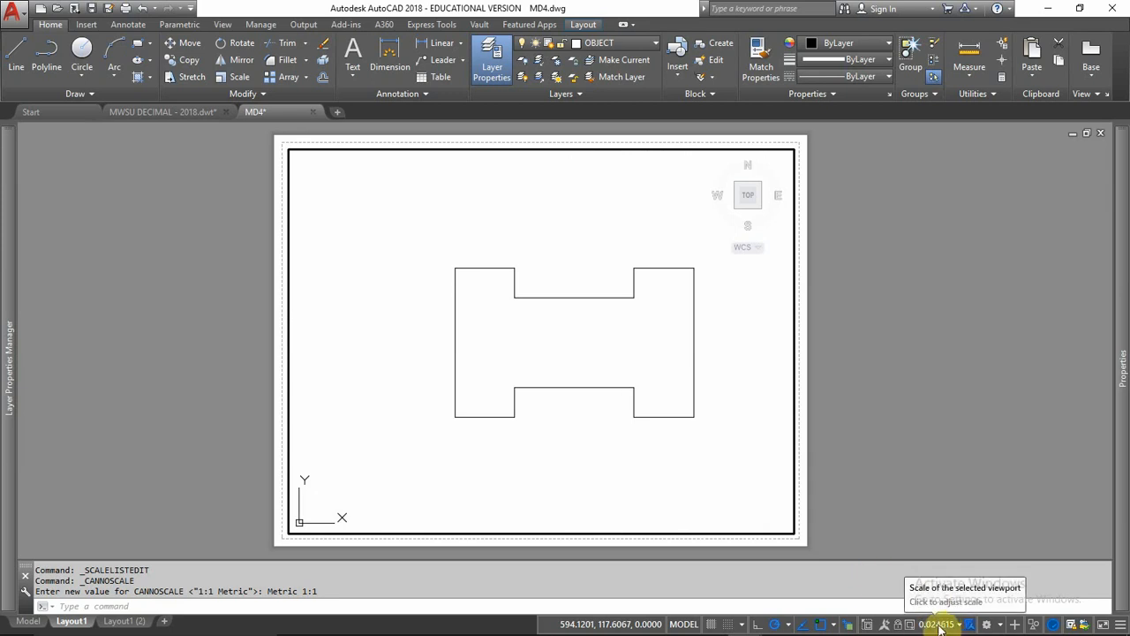
scroll(691, 436, up, 2)
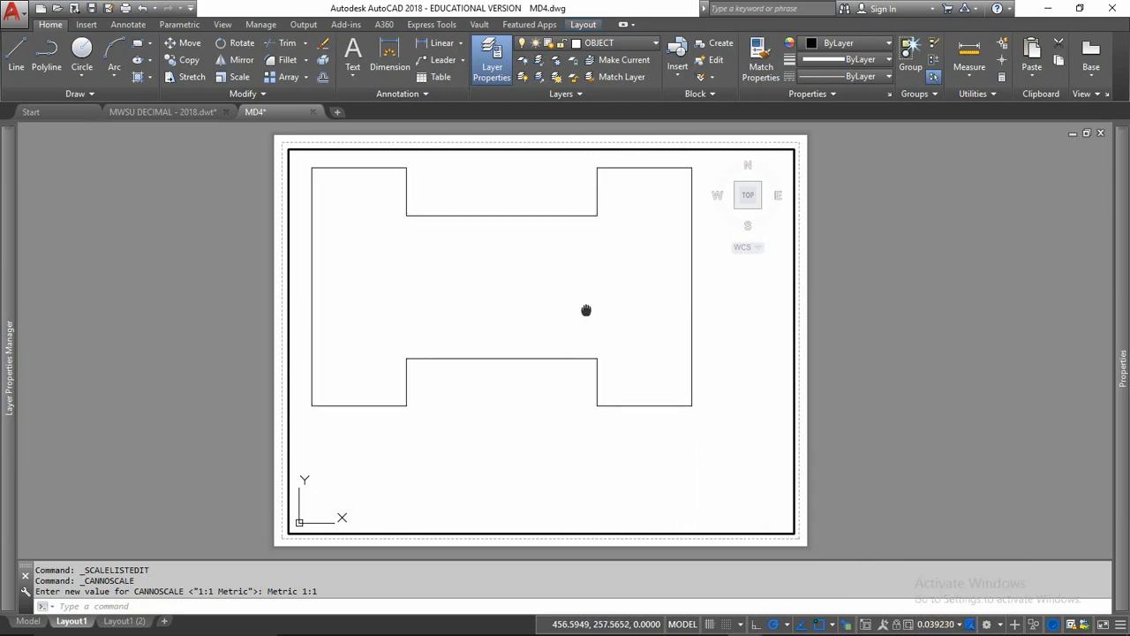
scroll(614, 344, up, 1)
scroll(613, 343, down, 1)
scroll(613, 343, up, 1)
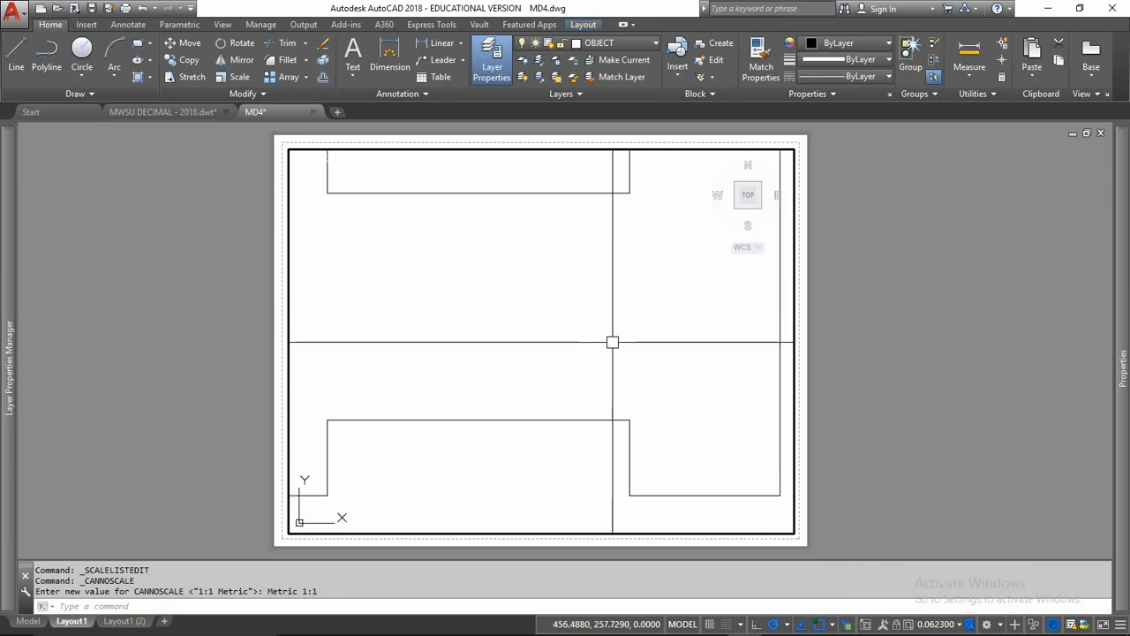
scroll(613, 341, down, 1)
middle_drag(613, 342, 636, 348)
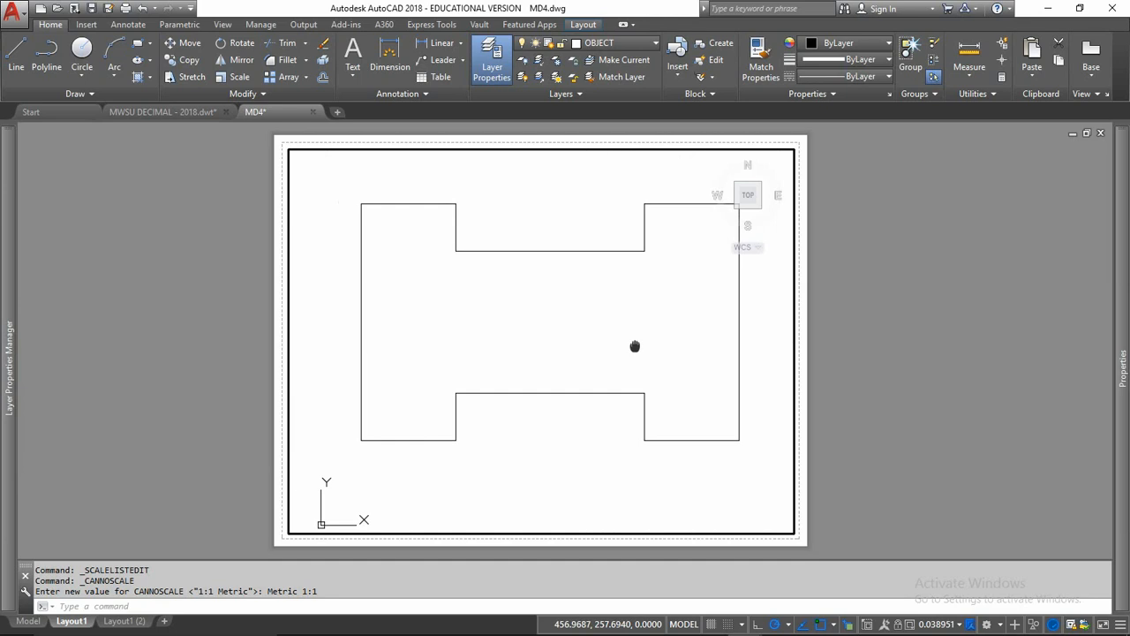
click(960, 624)
click(928, 243)
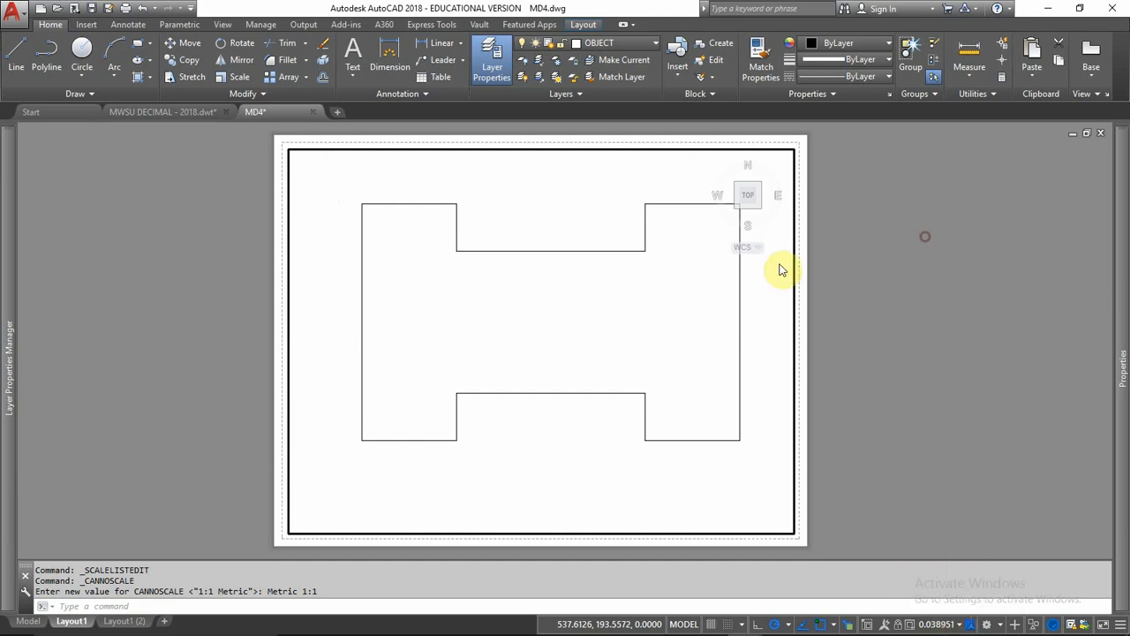
middle_drag(579, 320, 566, 325)
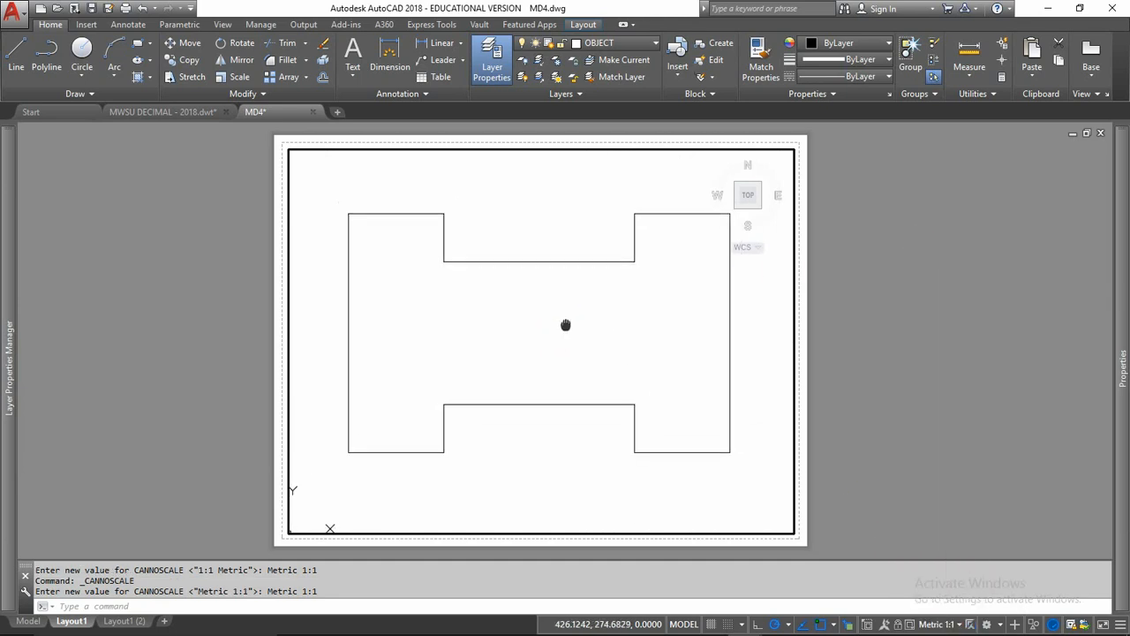
Step: Lock the viewport display and test the lock by zooming over the 1A shape
click(899, 627)
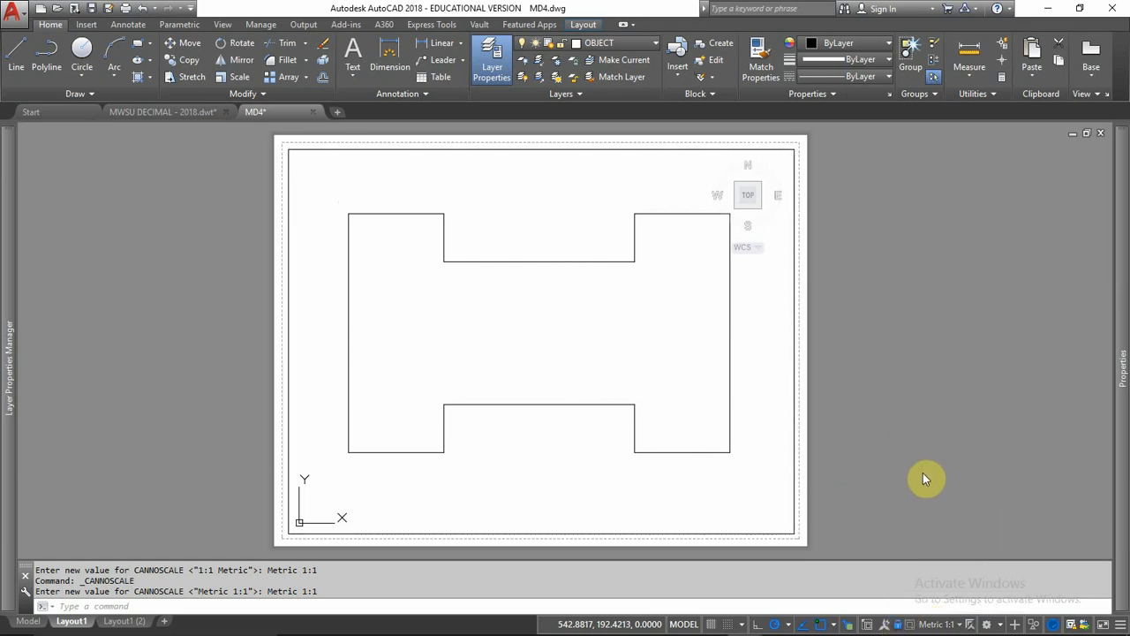
scroll(530, 327, down, 4)
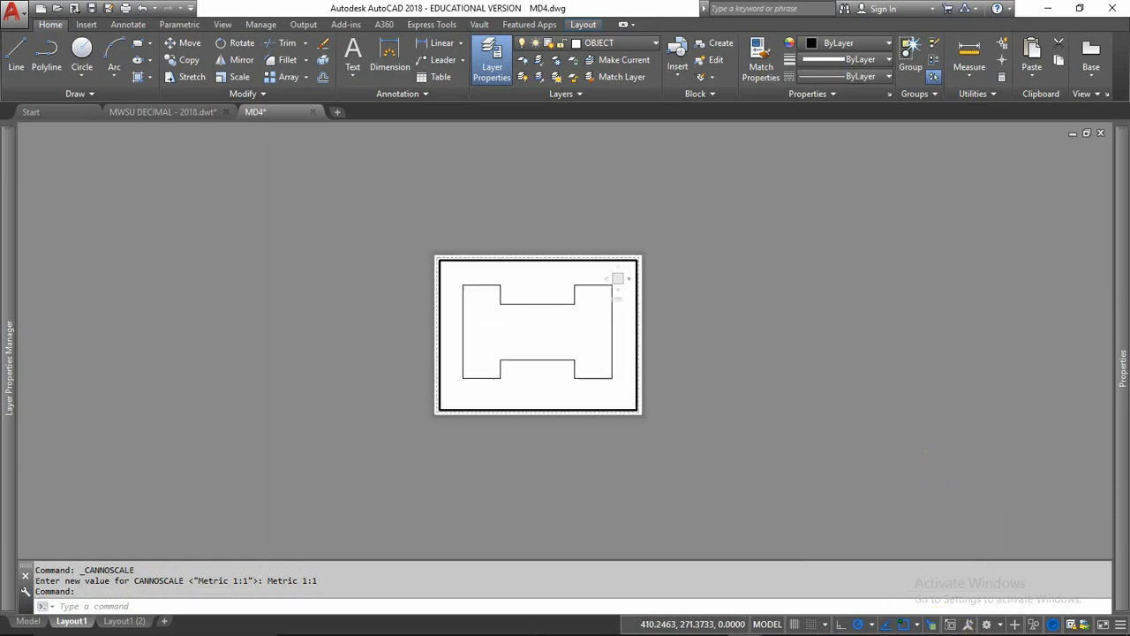
scroll(539, 333, up, 2)
scroll(538, 333, down, 2)
scroll(540, 335, up, 2)
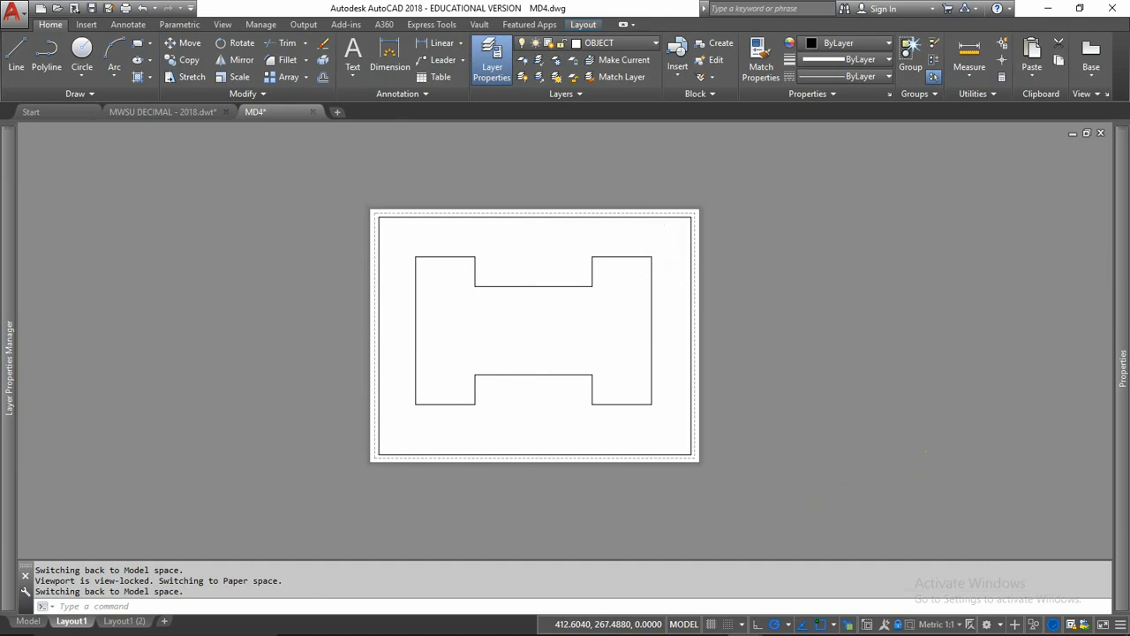
scroll(527, 336, up, 2)
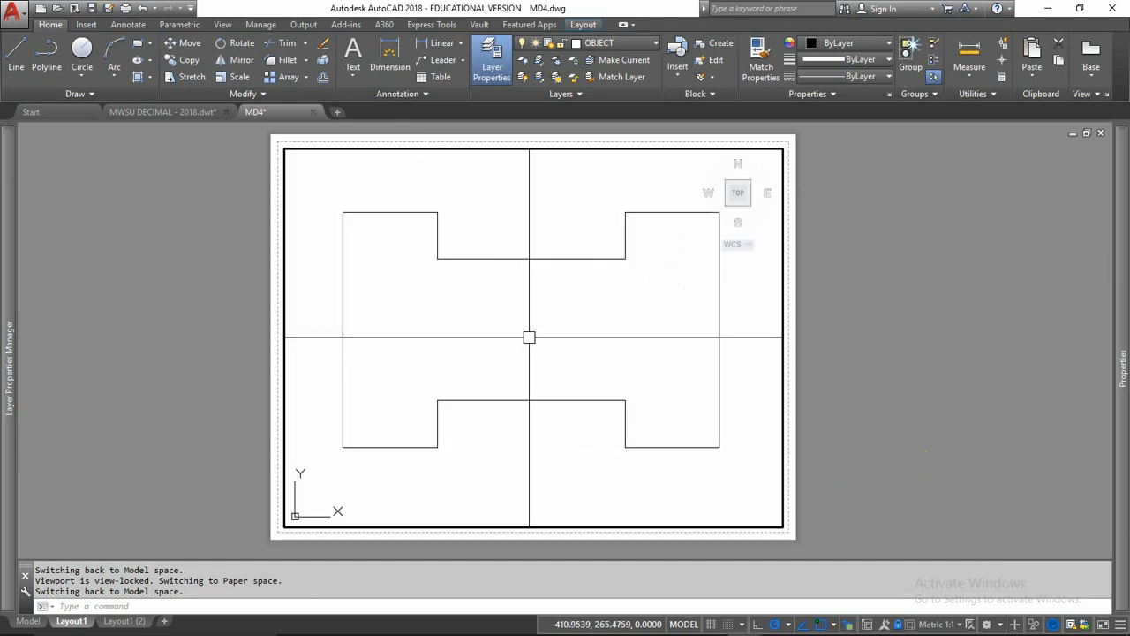
Step: Switch to the MWSU DECIMAL - 2018.dwt drawing and set the right-hand viewport's scale to 1:1 Metric
click(138, 112)
double_click(693, 362)
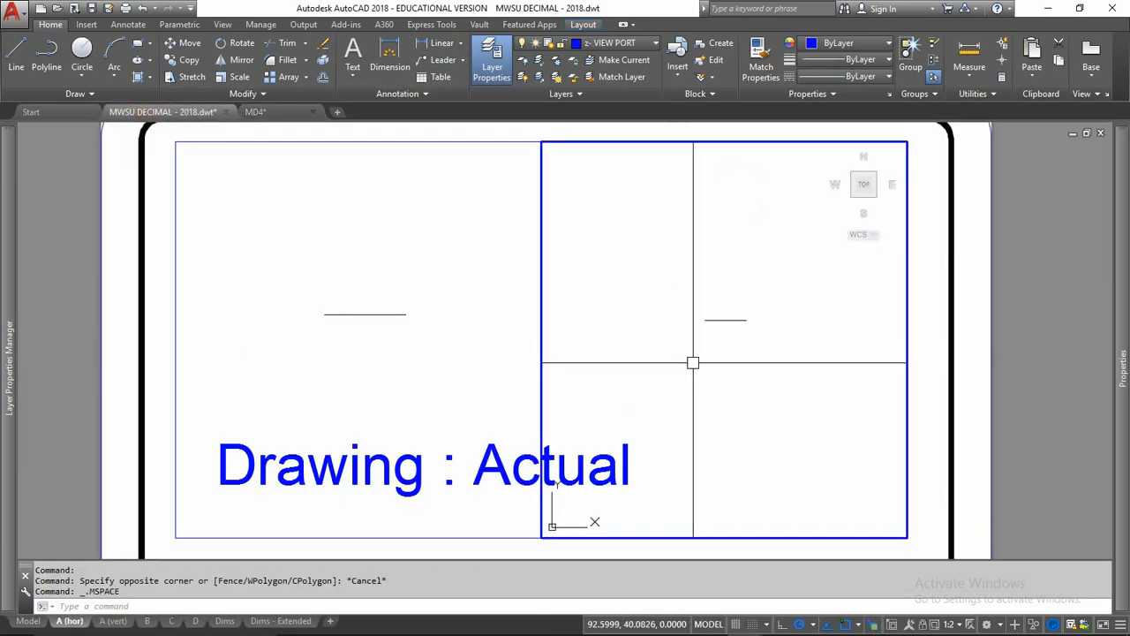
click(960, 624)
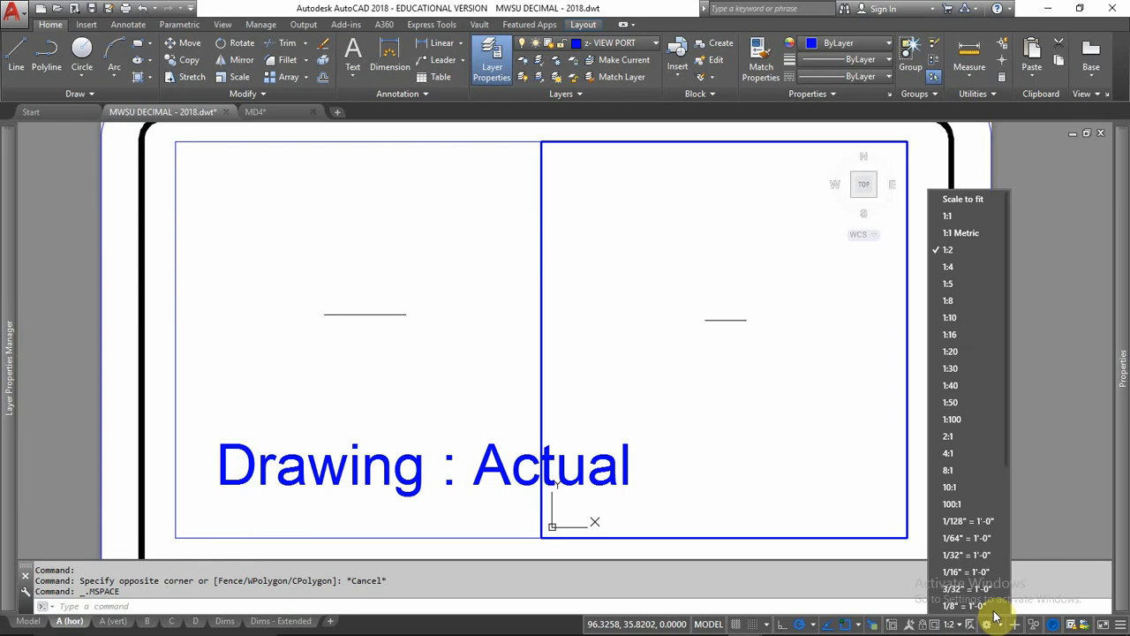
click(967, 233)
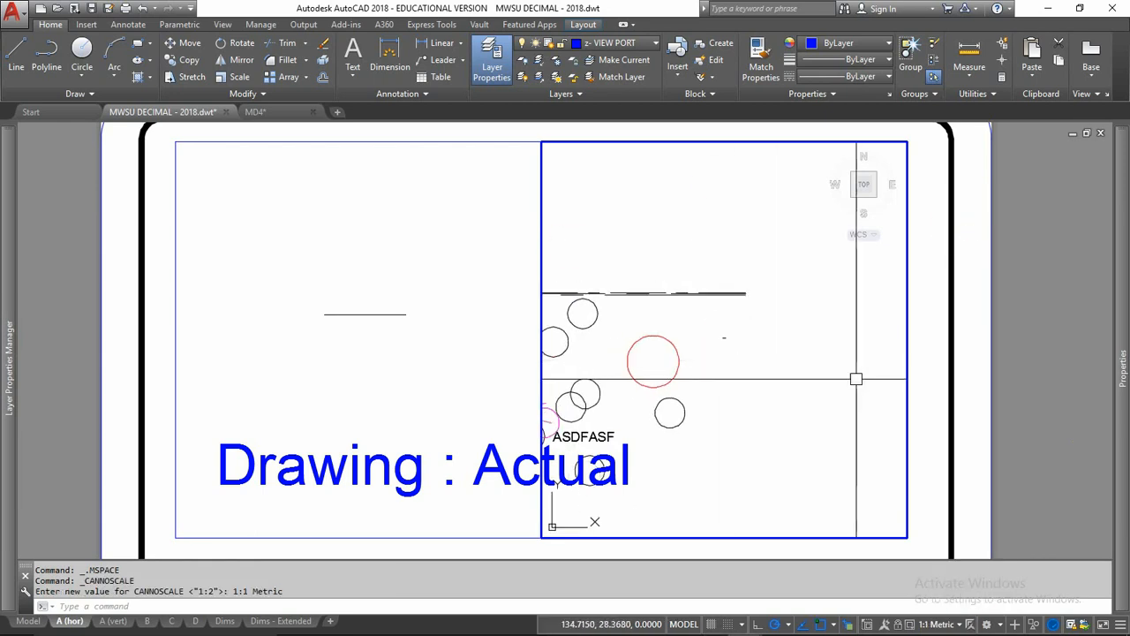
Step: Return to paper space and shrink the right-hand viewport to a small rectangle anchored at its upper-left corner
double_click(923, 365)
click(910, 426)
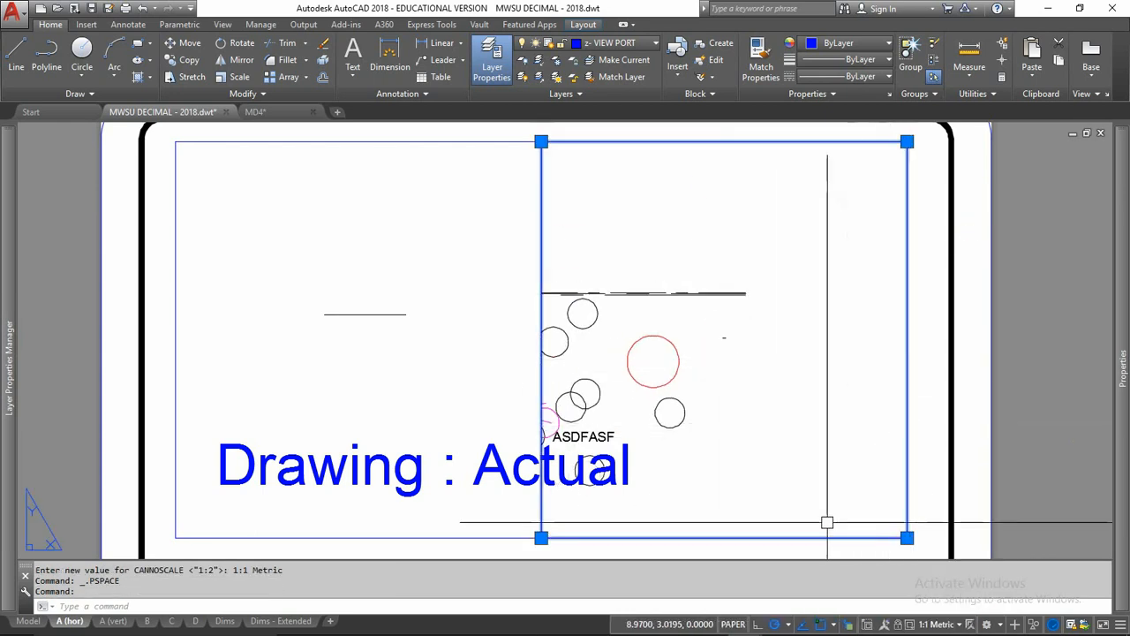
click(907, 537)
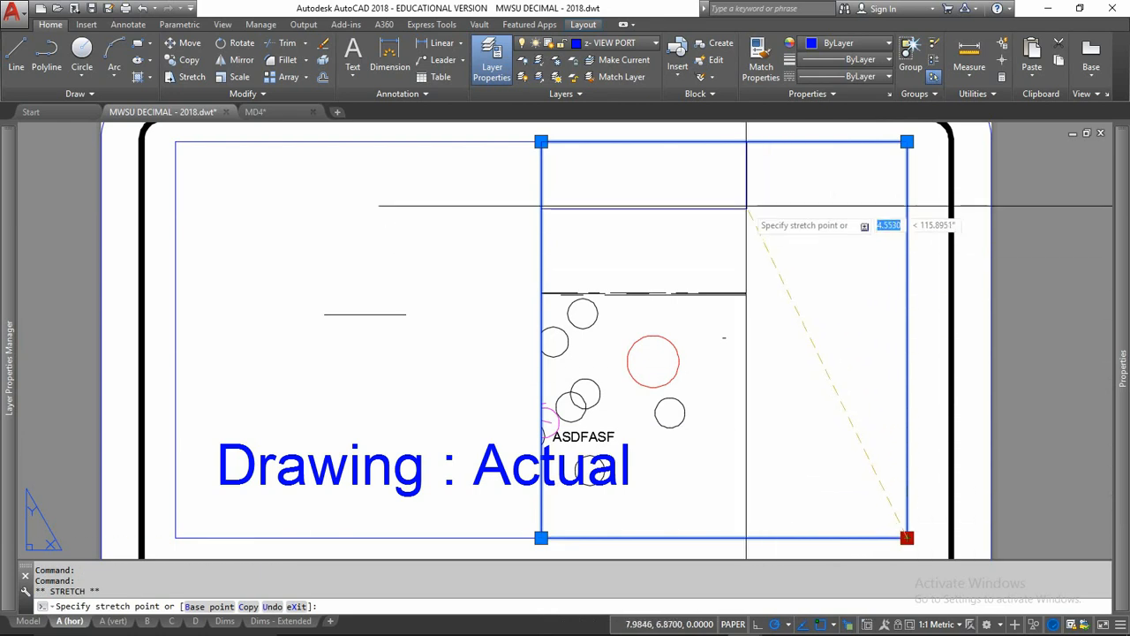
click(740, 191)
click(739, 191)
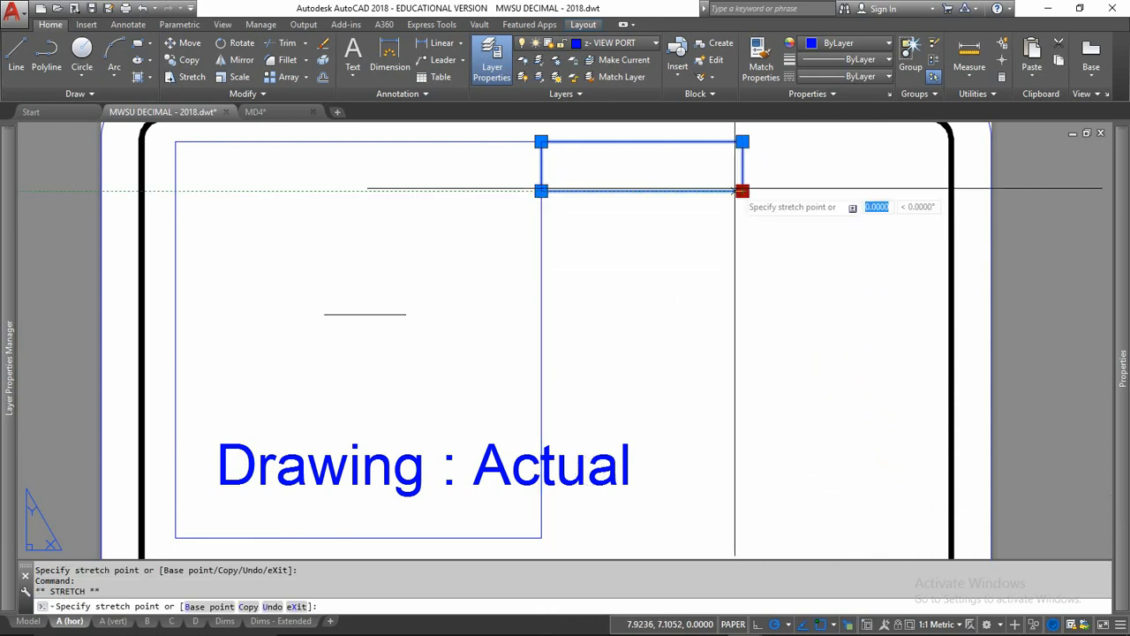
click(625, 190)
Step: Shrink the left-hand viewport toward its upper-right corner, keeping it larger than the other viewport, and clear the selection
click(542, 324)
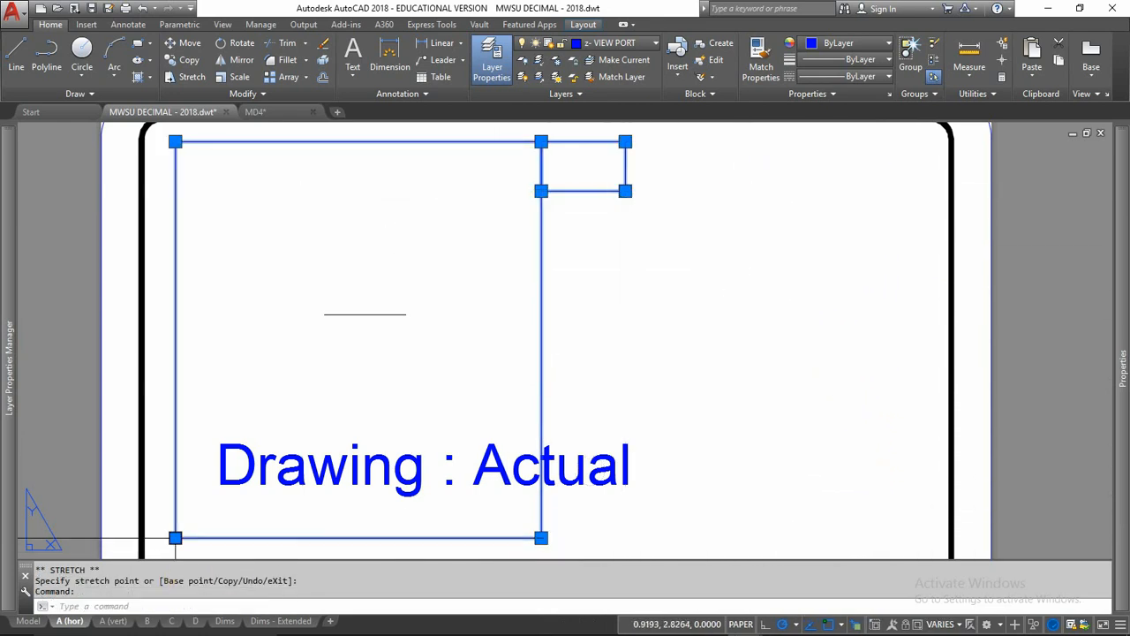
click(175, 537)
click(413, 243)
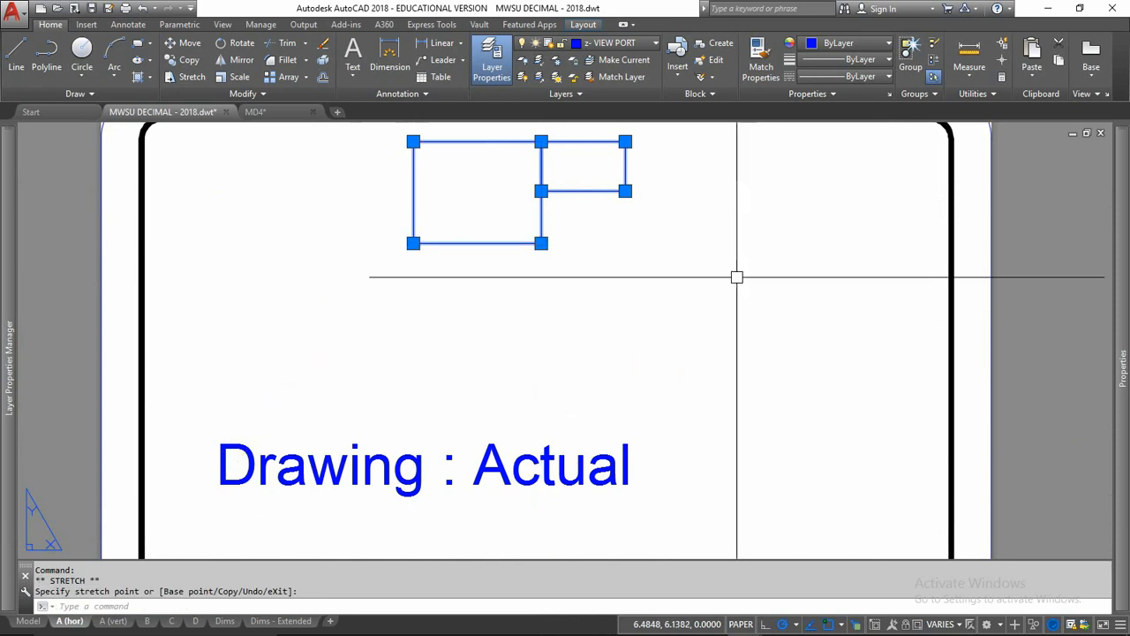
key(Escape)
key(Escape)
Step: Move the small viewport by its top-edge midpoint to the midpoint of the larger viewport's bottom edge
click(604, 191)
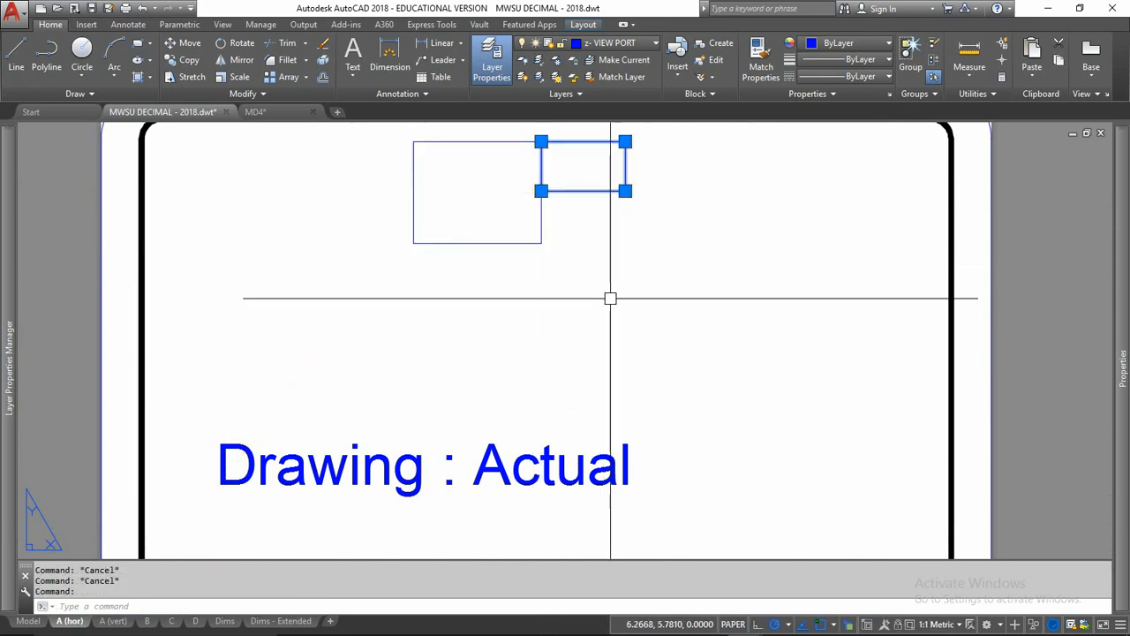
text(m)
key(Return)
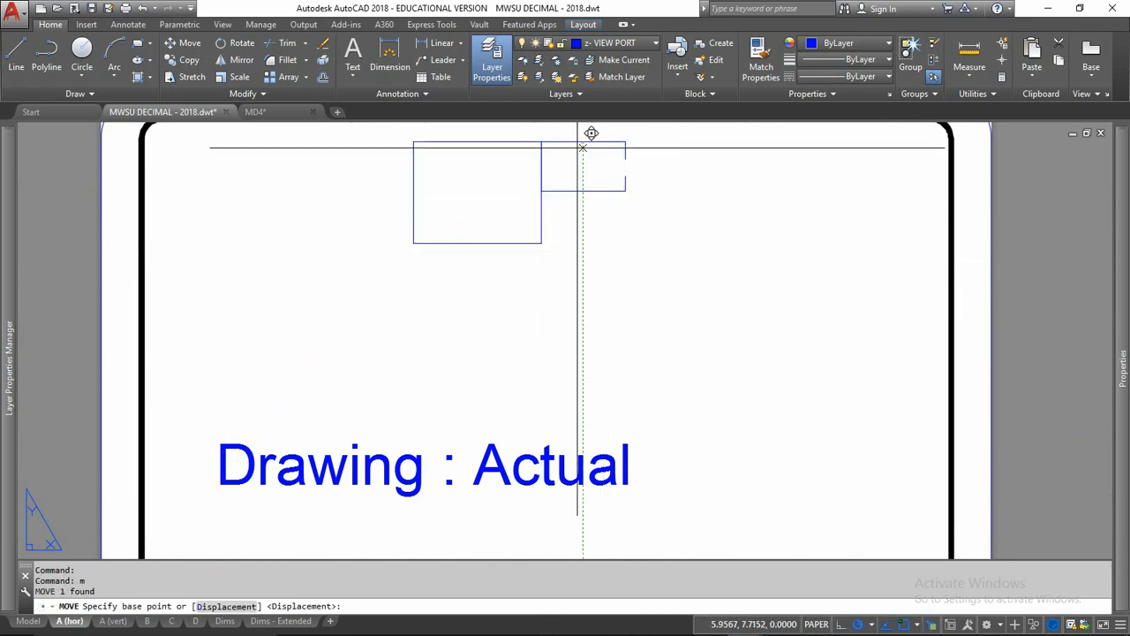
click(582, 141)
click(477, 243)
Step: Bring the line into view inside both stacked viewports and shift it upward within the lower one
scroll(505, 300, up, 5)
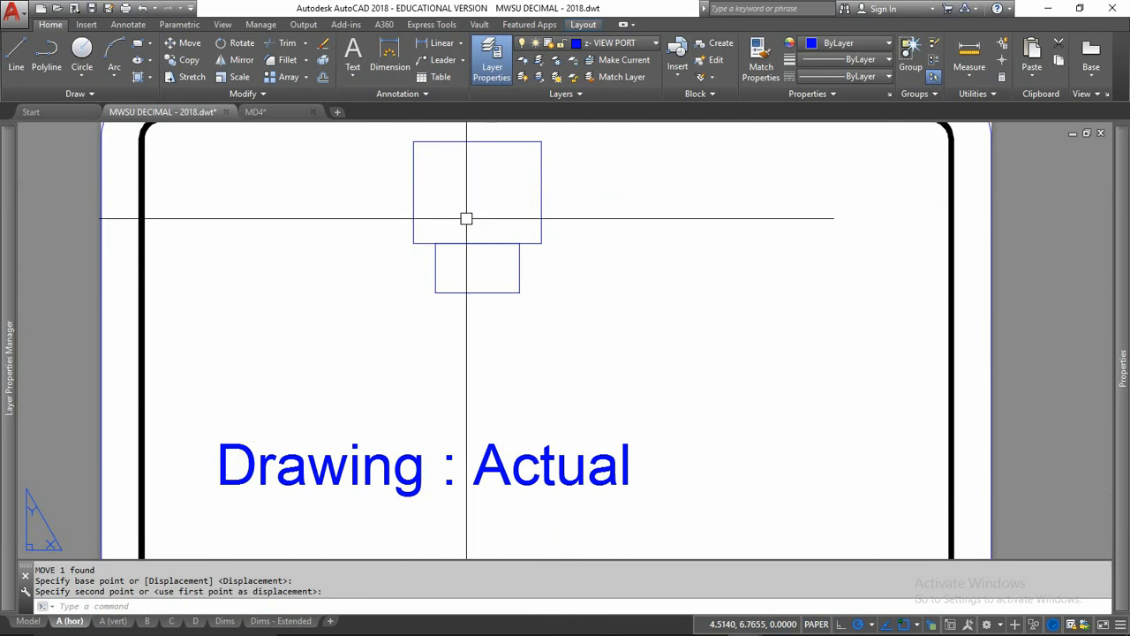
double_click(521, 275)
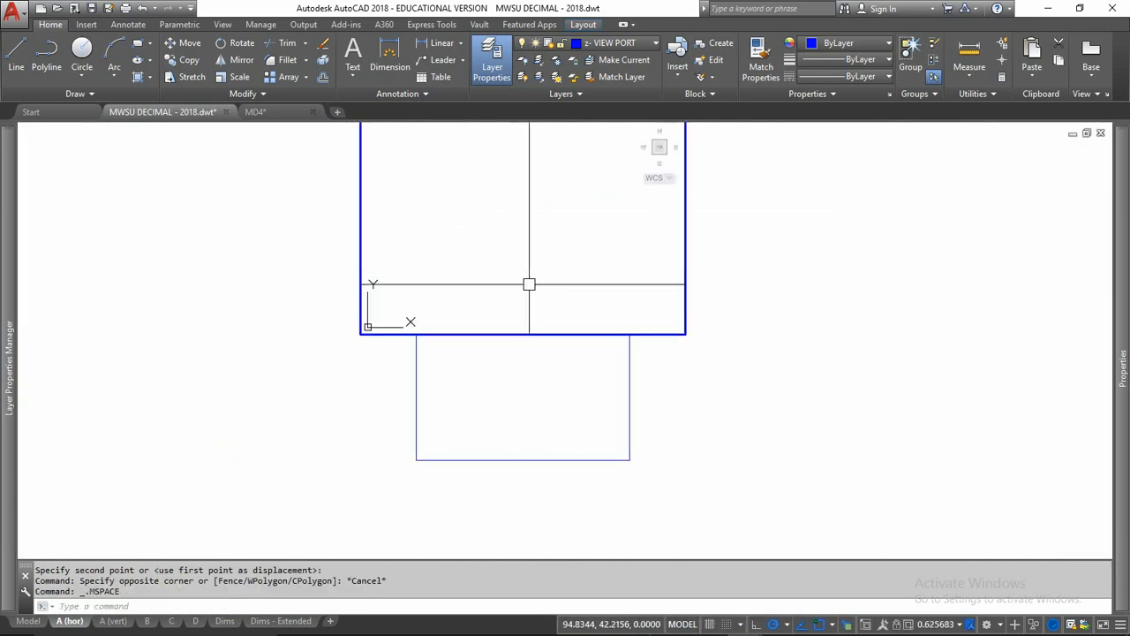
scroll(500, 319, up, 3)
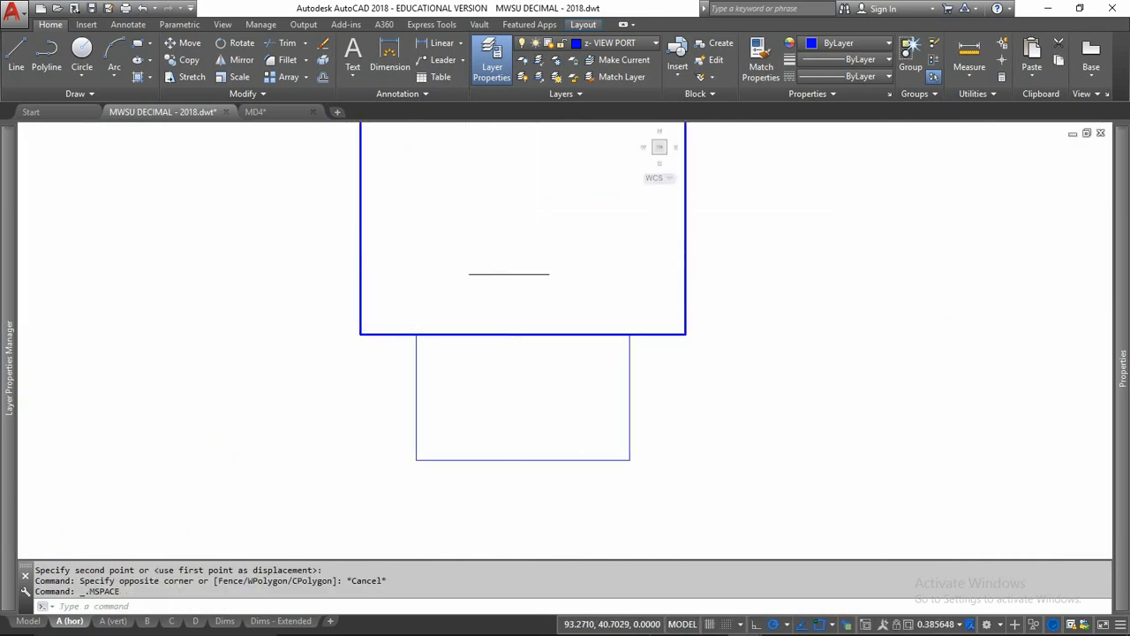
click(526, 389)
scroll(545, 386, down, 8)
scroll(583, 430, up, 8)
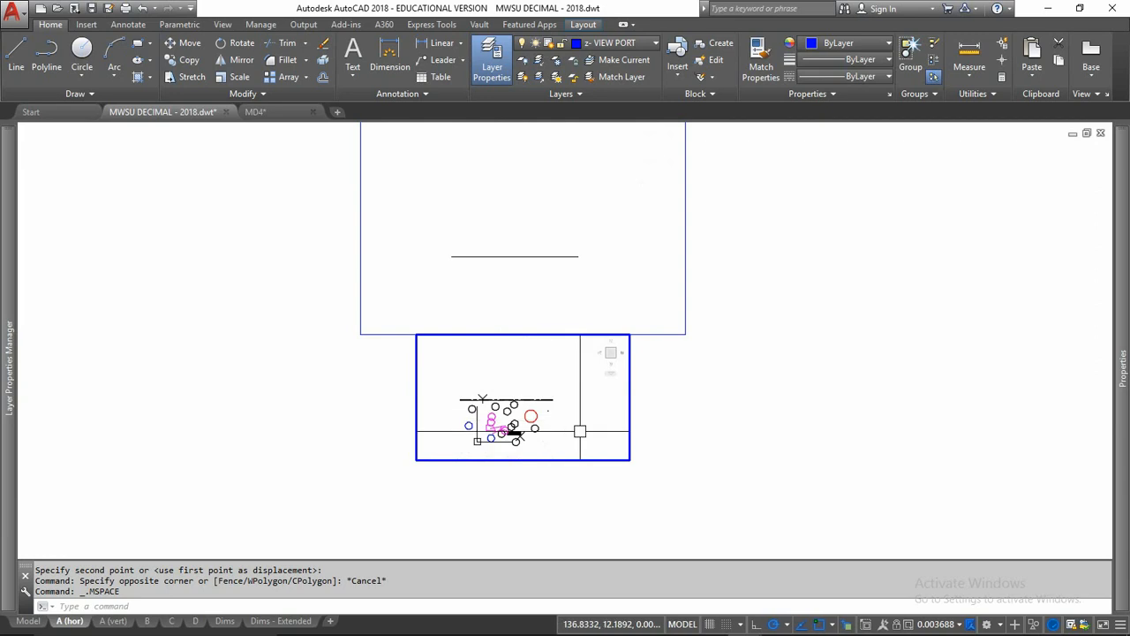
click(598, 290)
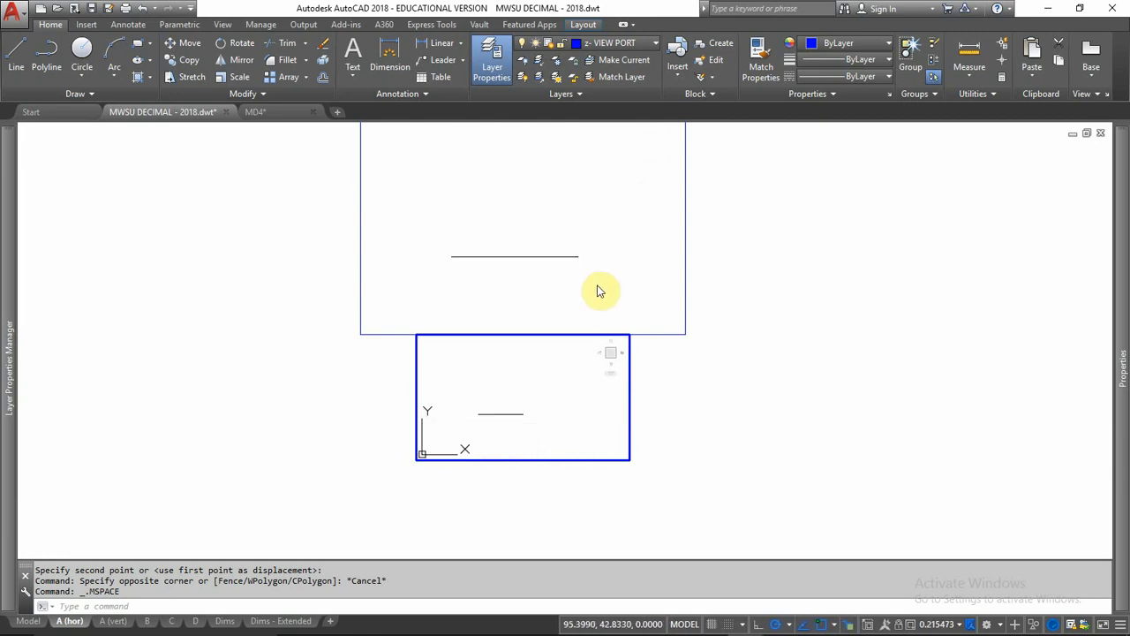
double_click(781, 265)
middle_drag(786, 265, 825, 345)
double_click(584, 478)
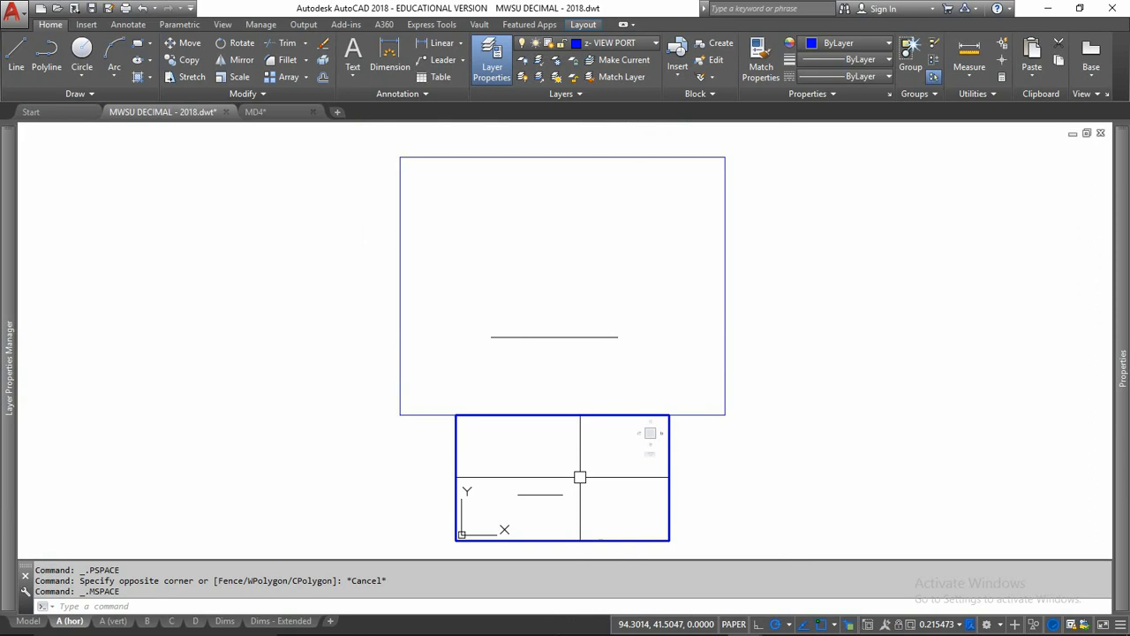
middle_drag(580, 474, 600, 427)
Step: Shift the line lower inside the upper viewport and set that viewport's scale to 1:1
click(593, 385)
middle_drag(594, 385, 580, 406)
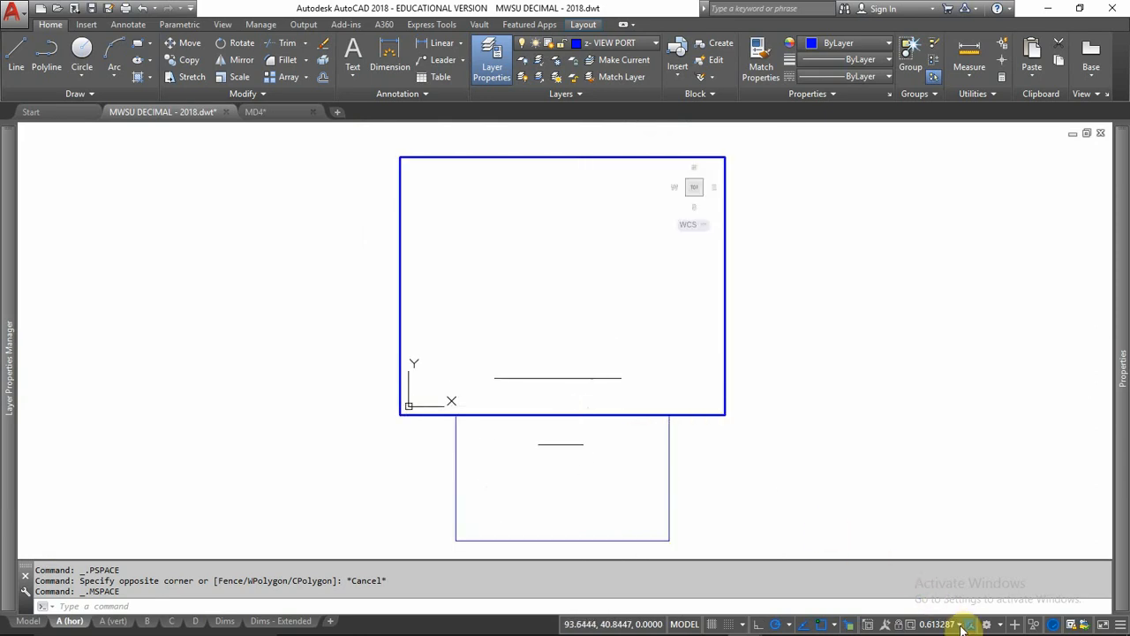
click(964, 599)
click(923, 219)
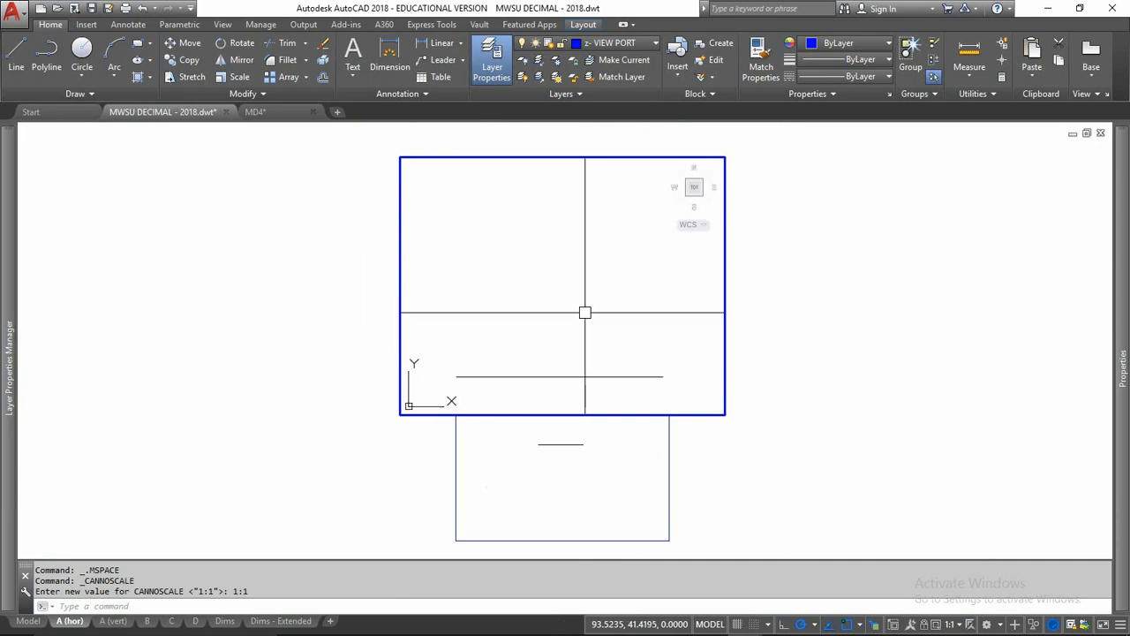
Step: Set the lower viewport's scale to 1:1 Metric and reposition the line inside it
click(632, 458)
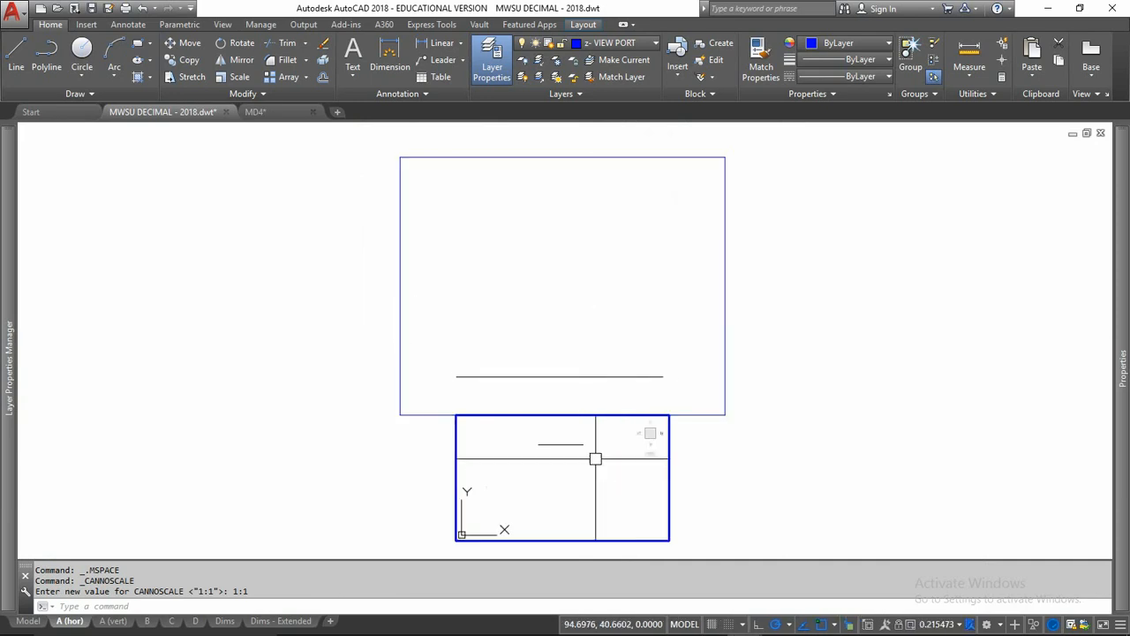
click(962, 625)
click(949, 235)
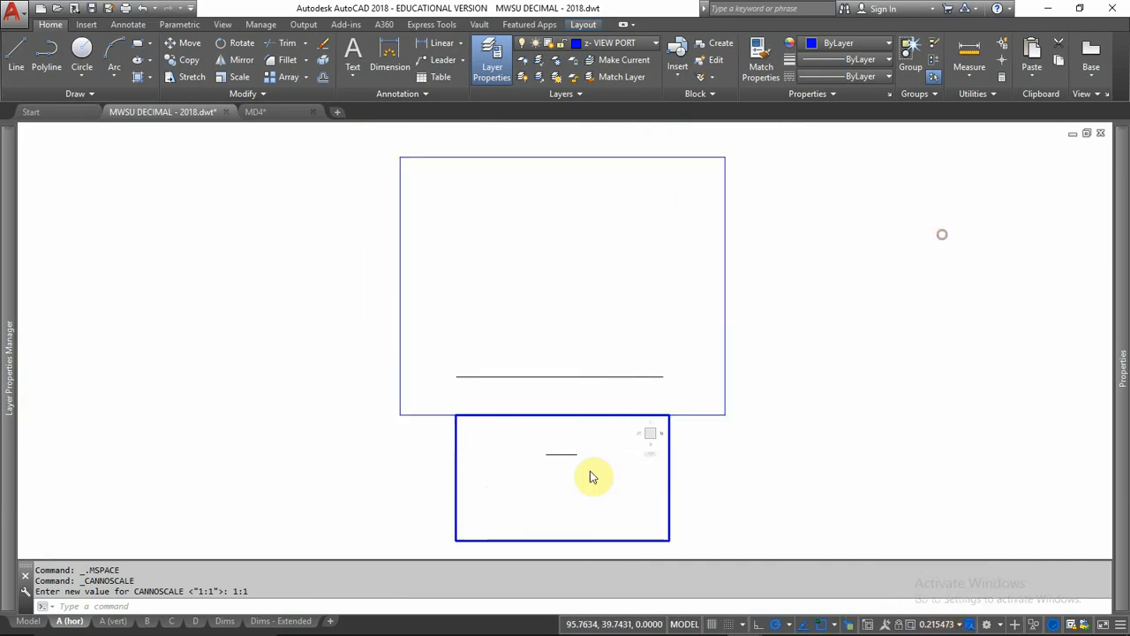
middle_drag(565, 511, 527, 501)
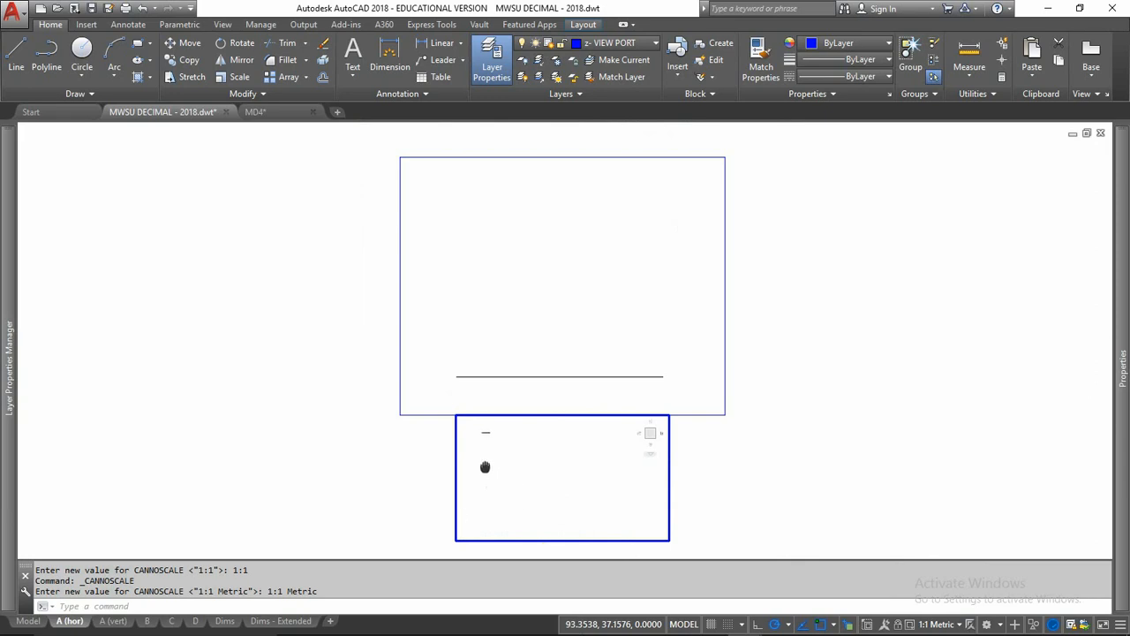
Step: Pan the short line to the upper middle of the lower viewport and return to paper space
middle_drag(467, 462, 466, 461)
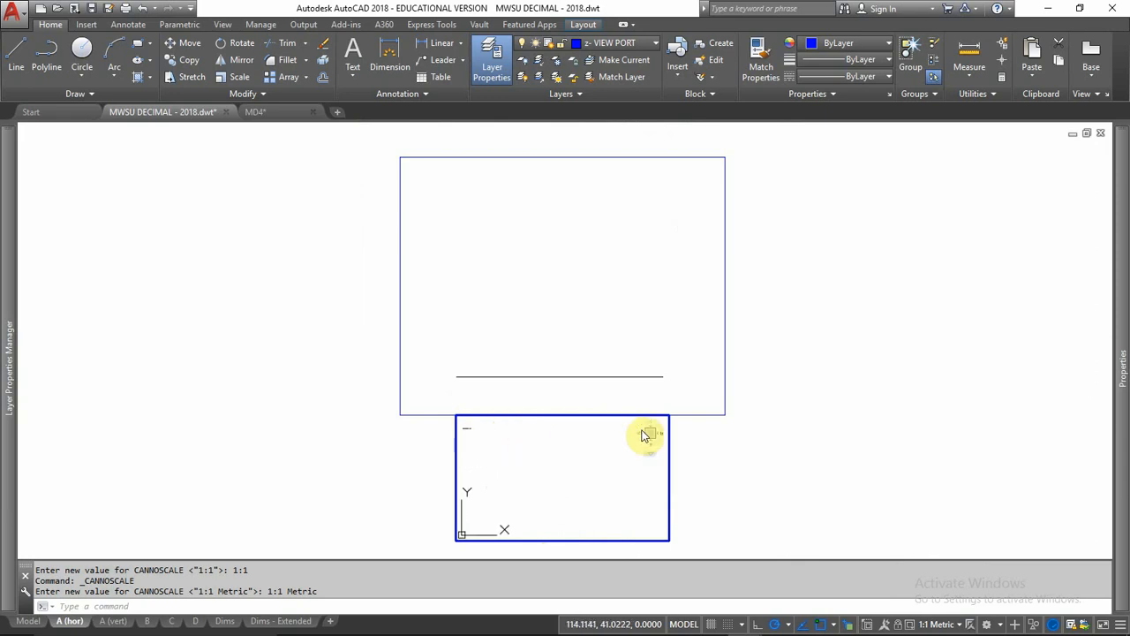
middle_drag(550, 466, 550, 465)
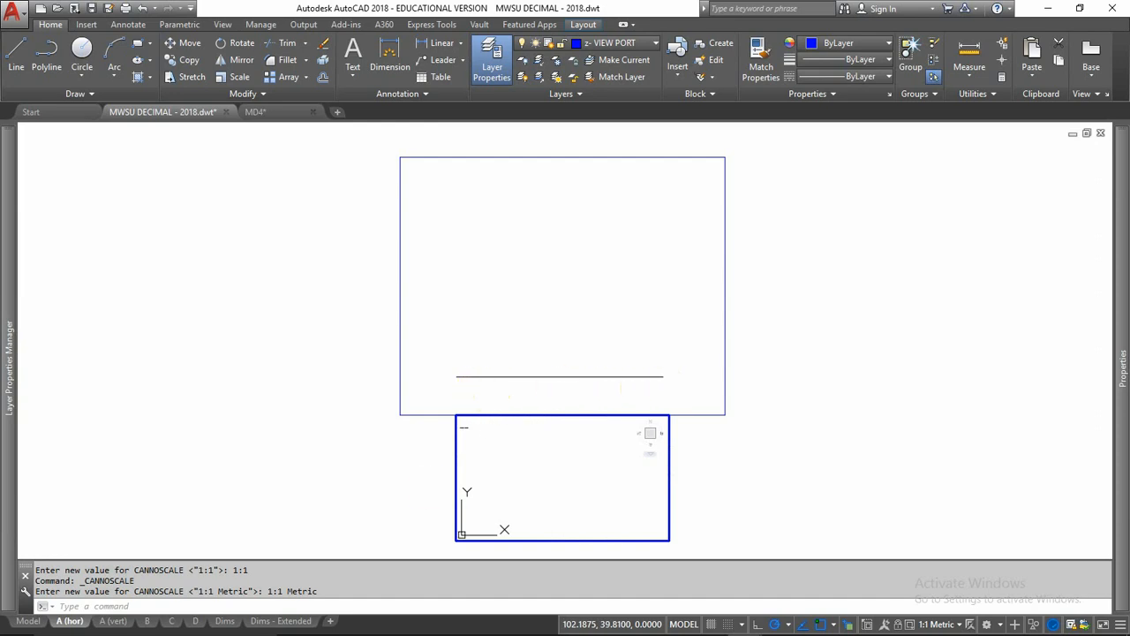
double_click(403, 481)
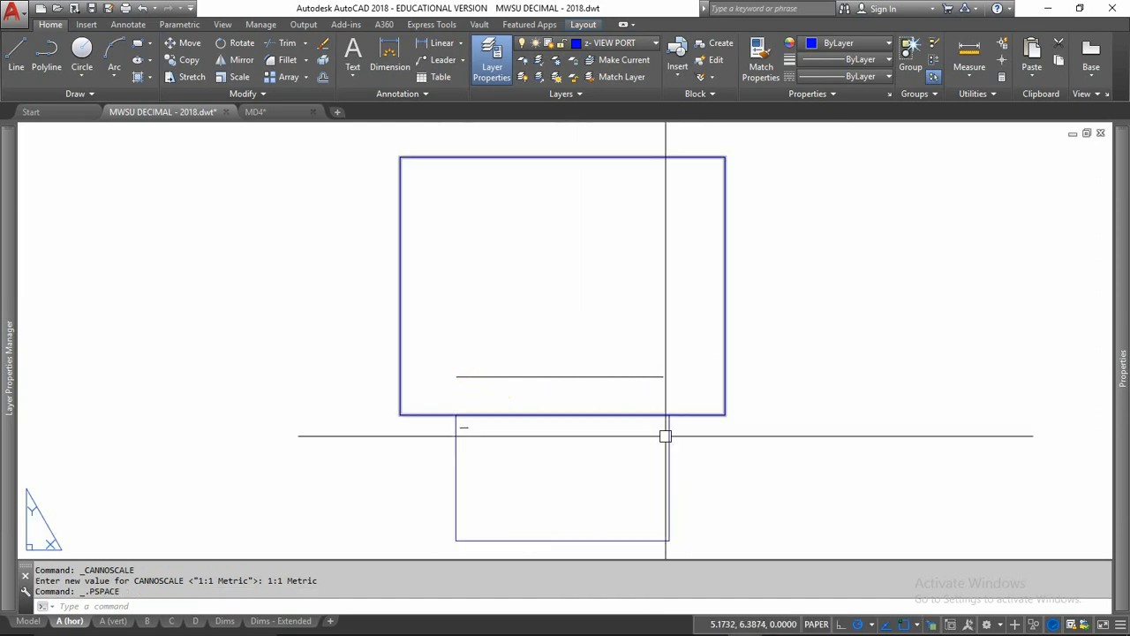
double_click(537, 478)
middle_drag(537, 478, 588, 487)
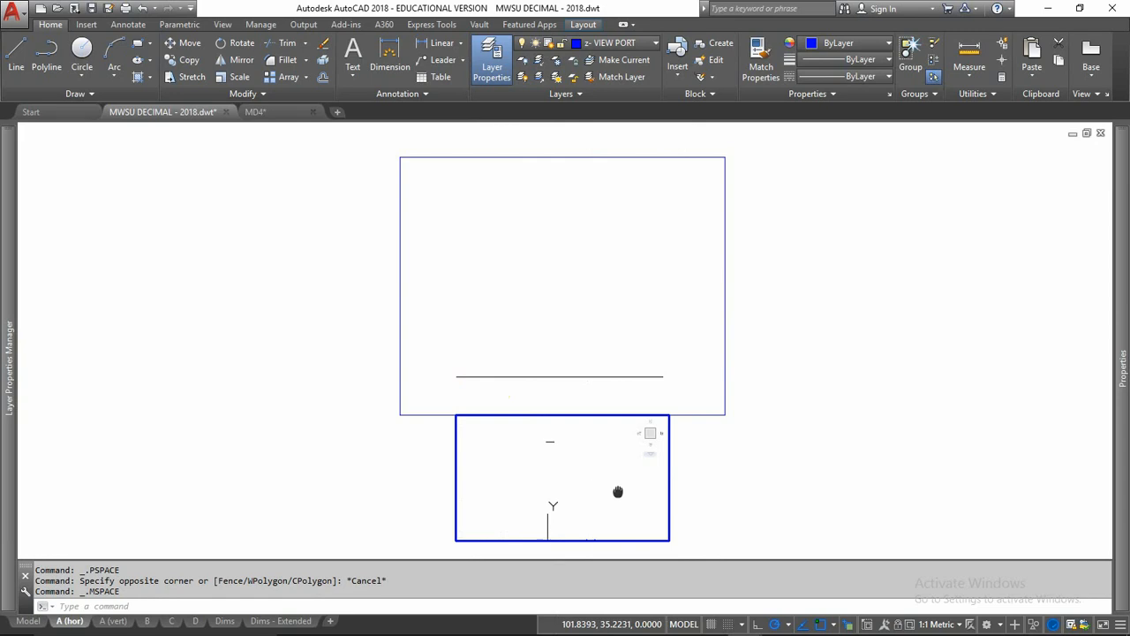
double_click(802, 471)
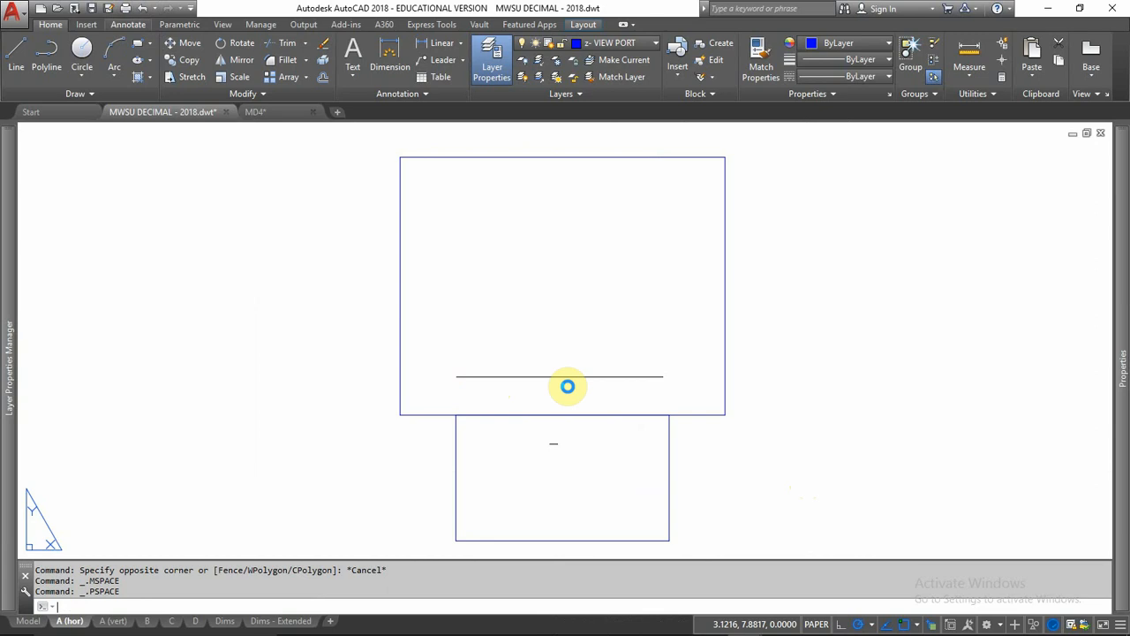
Step: Examine the plot scale choices for the A (hor) layout with the plot area set to Display, and cancel without plotting
key(ctrl+p)
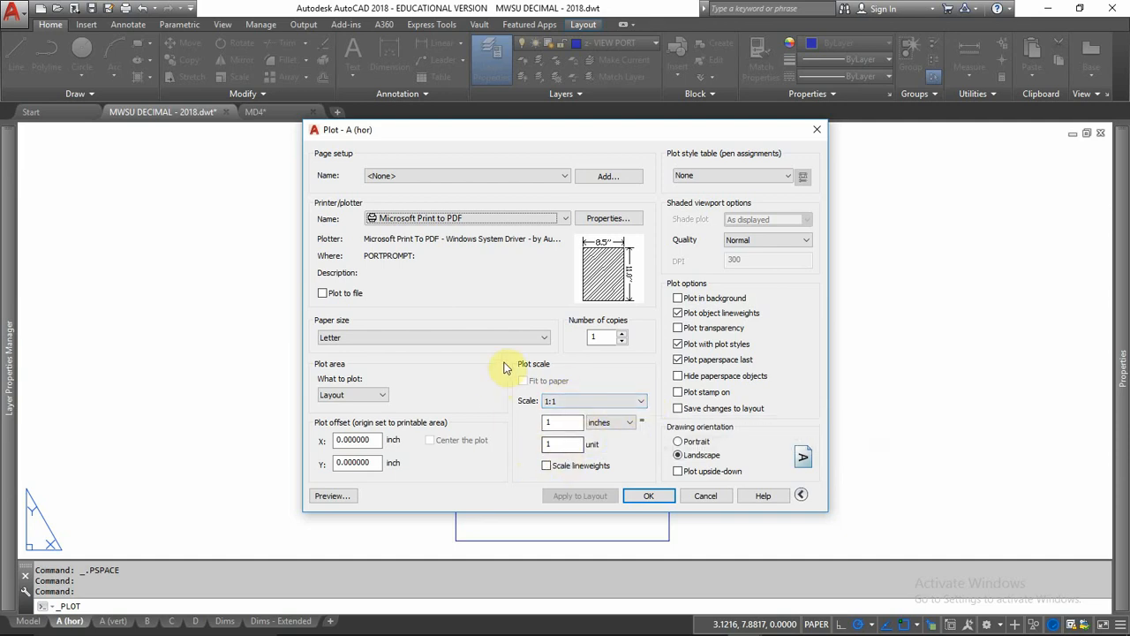
click(380, 397)
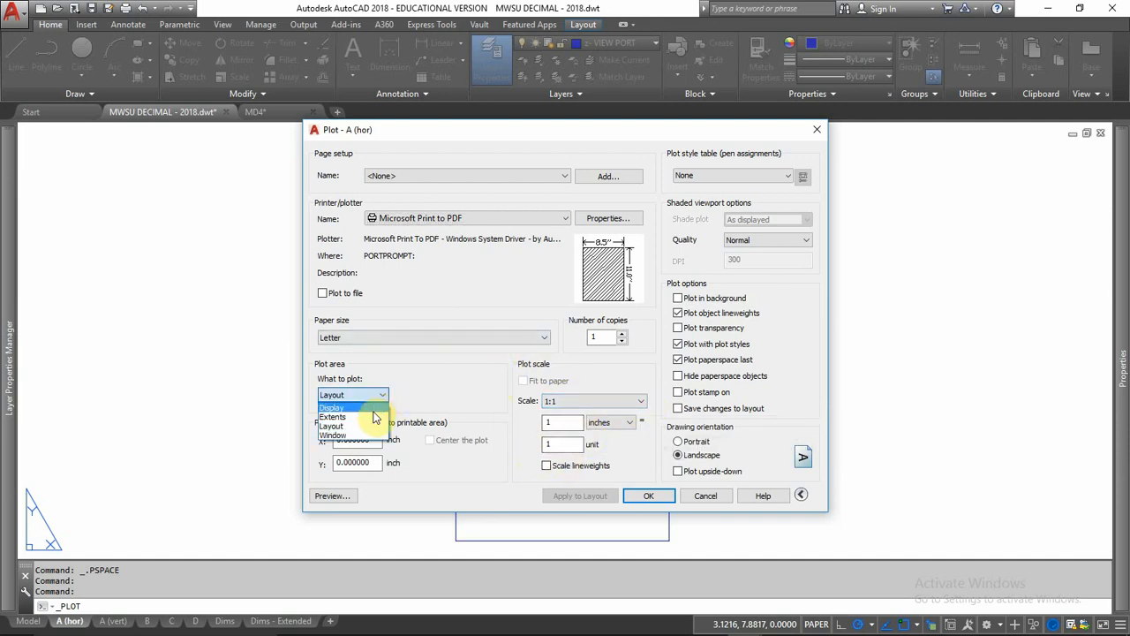
click(371, 407)
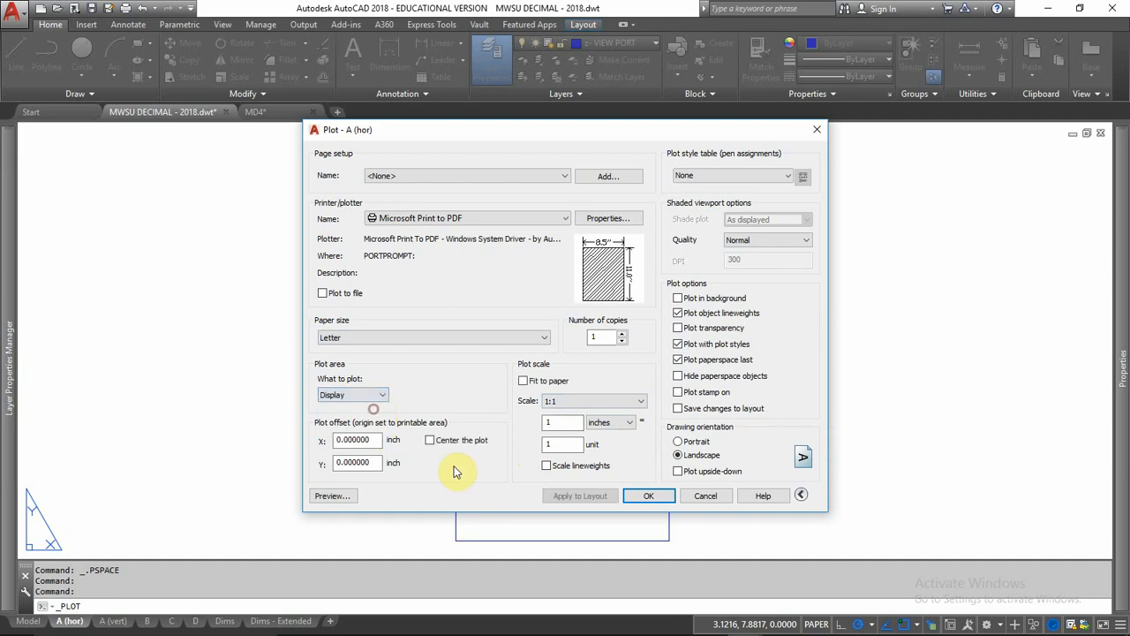
click(522, 380)
click(522, 380)
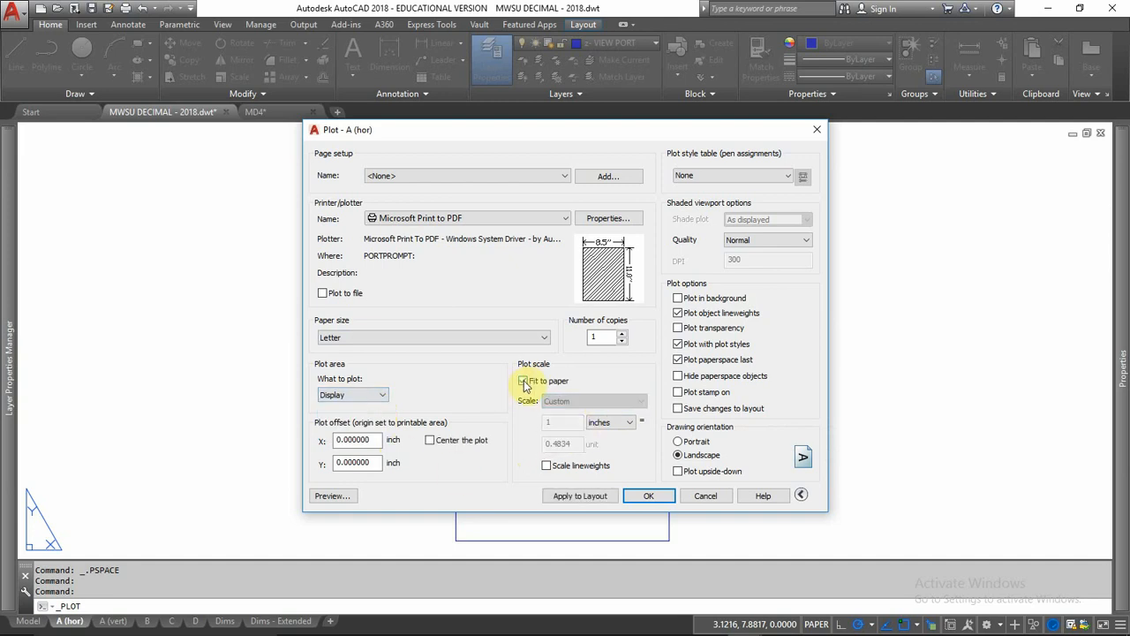
click(642, 402)
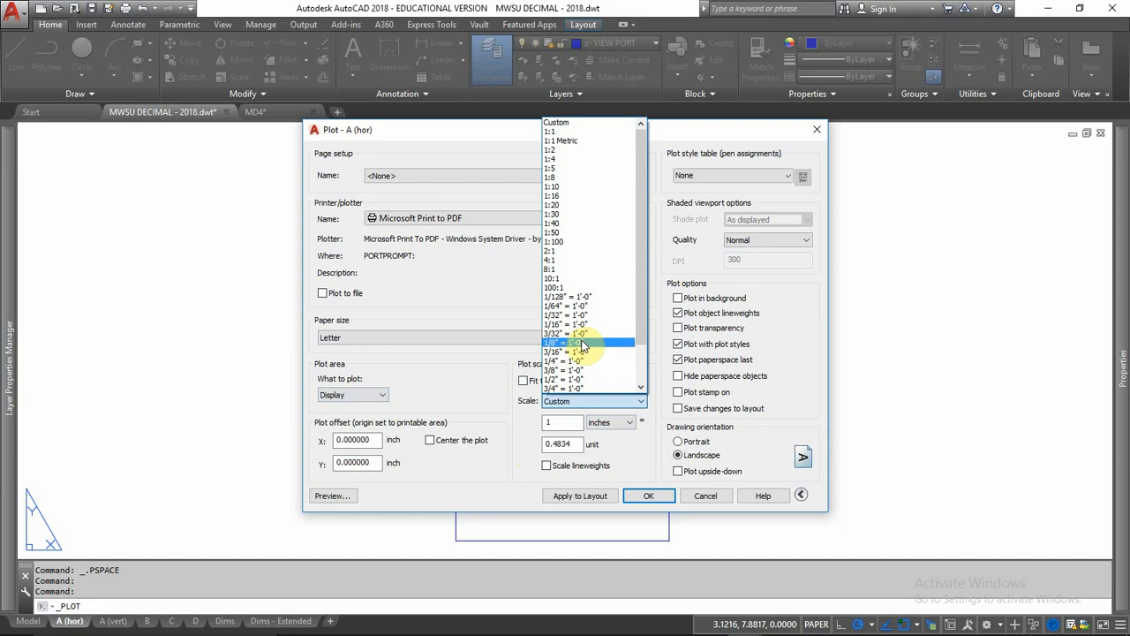
click(704, 499)
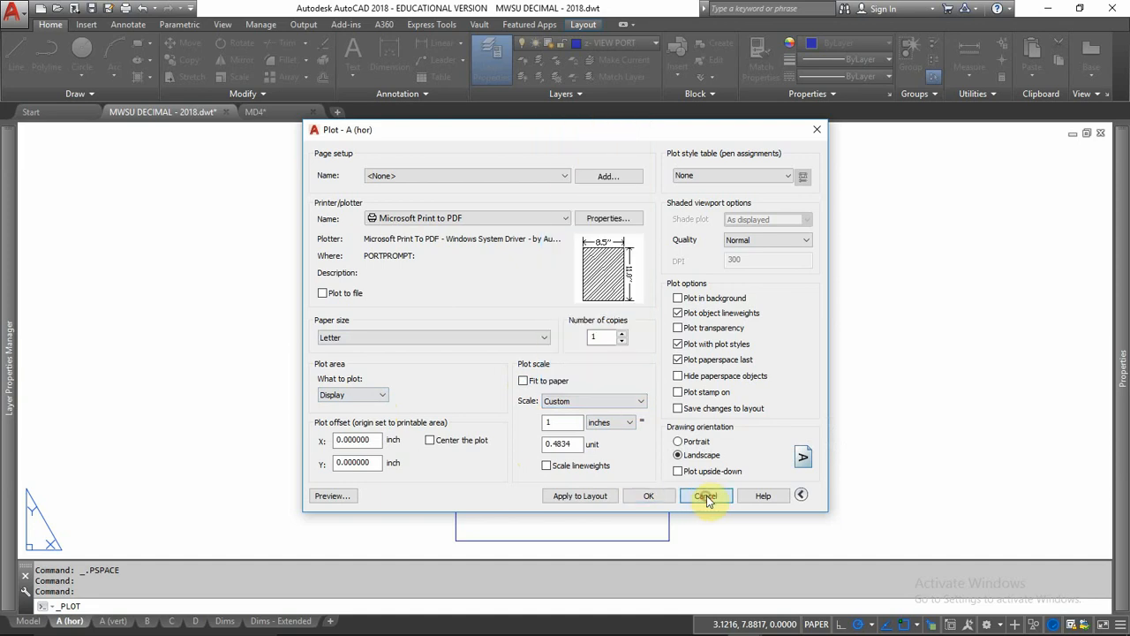
click(707, 499)
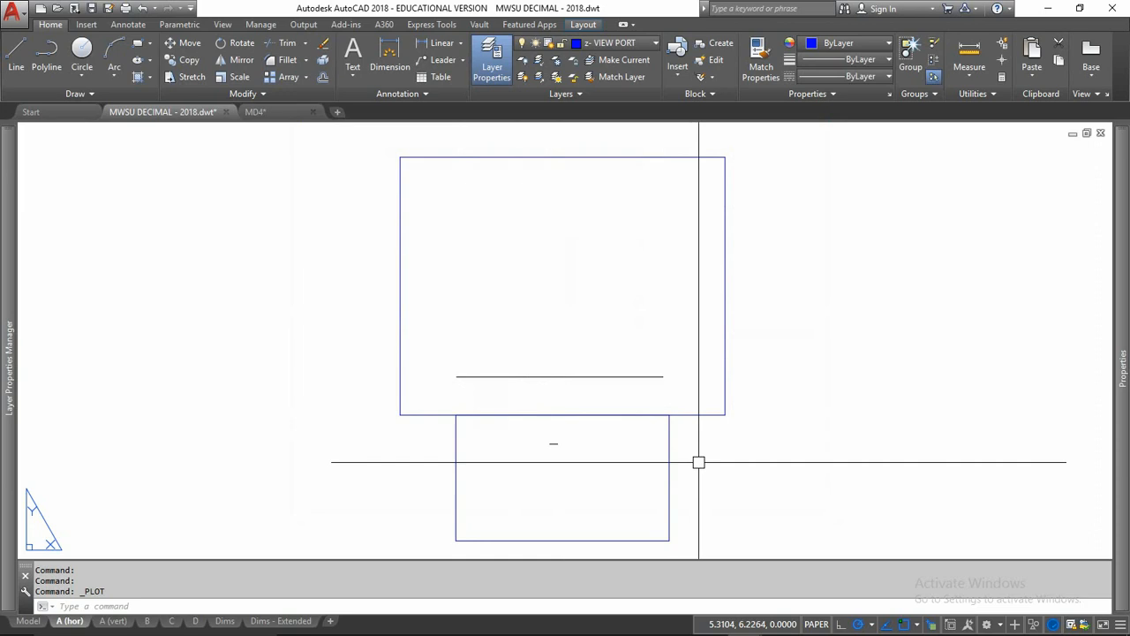
Step: Examine the custom scale list and Add Scale settings from the lower viewport, cancel without adding a scale, and return to paper space
double_click(578, 450)
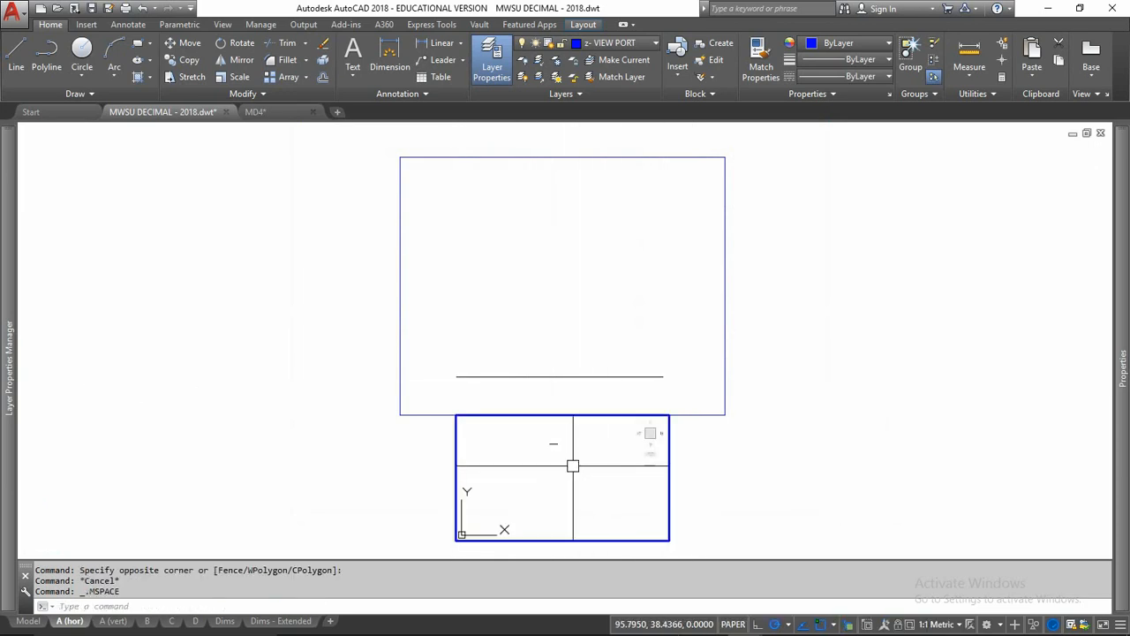
double_click(727, 476)
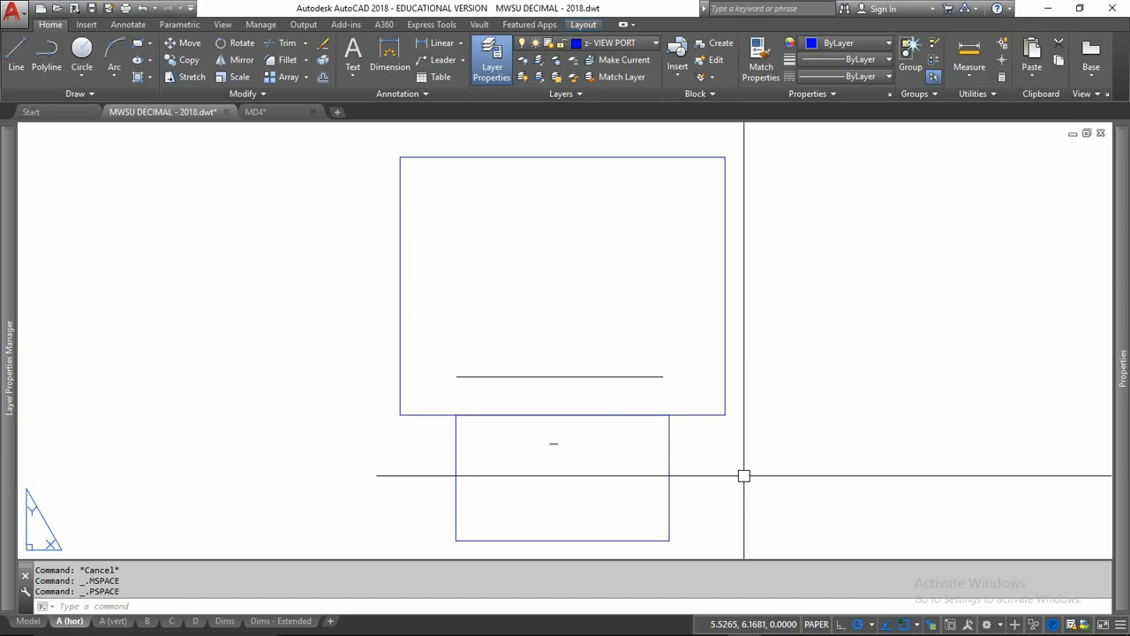
double_click(653, 492)
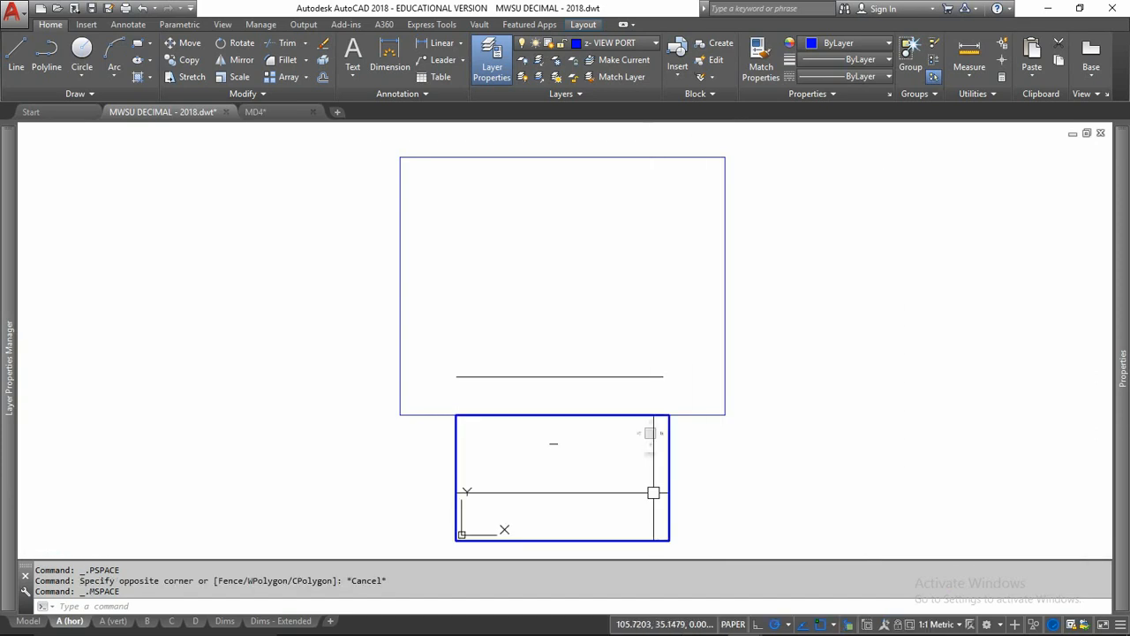
click(938, 624)
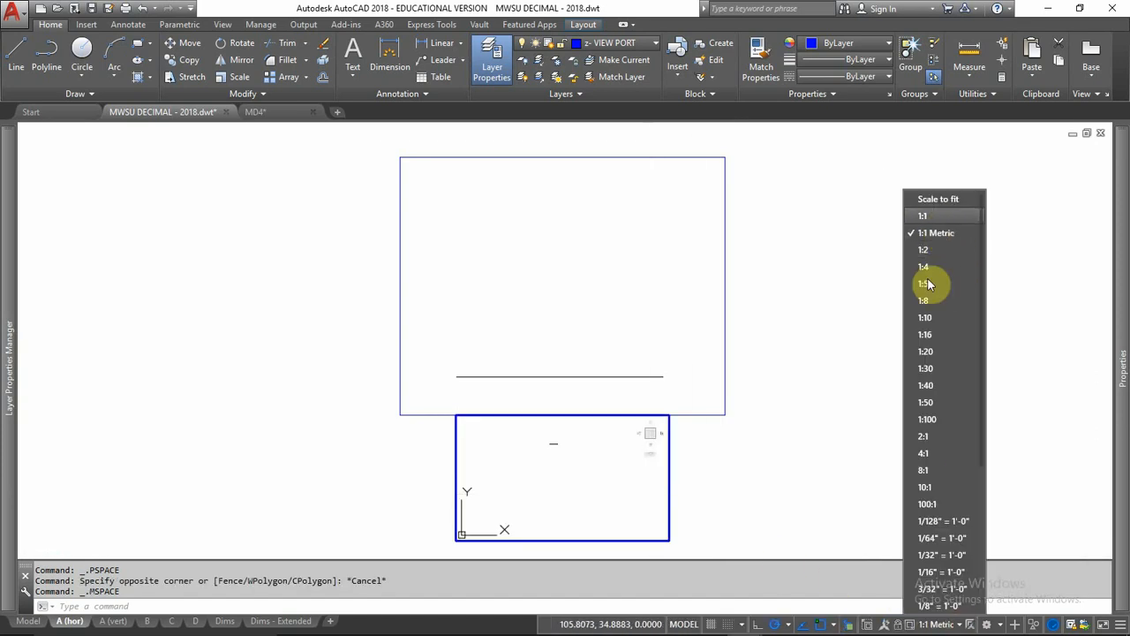
scroll(945, 454, down, 5)
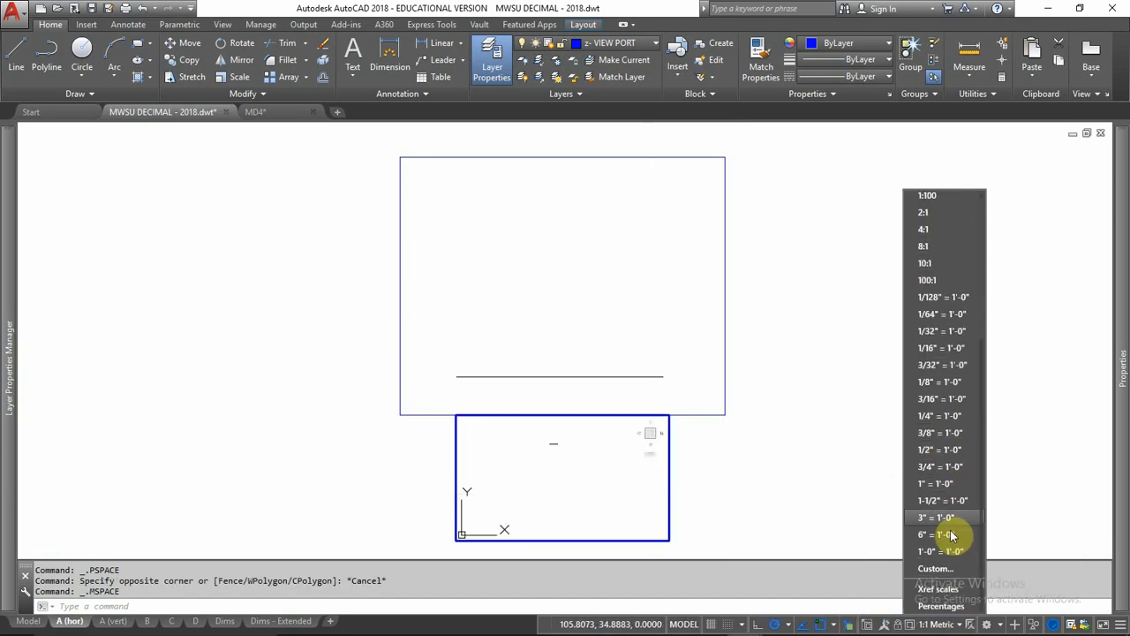
click(936, 569)
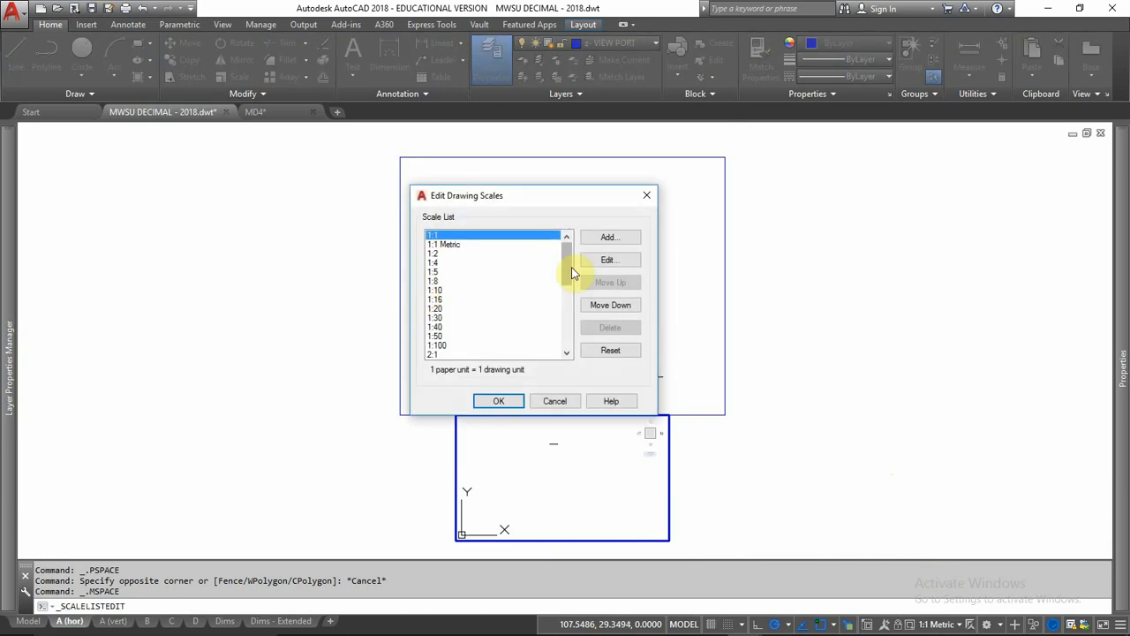
click(609, 237)
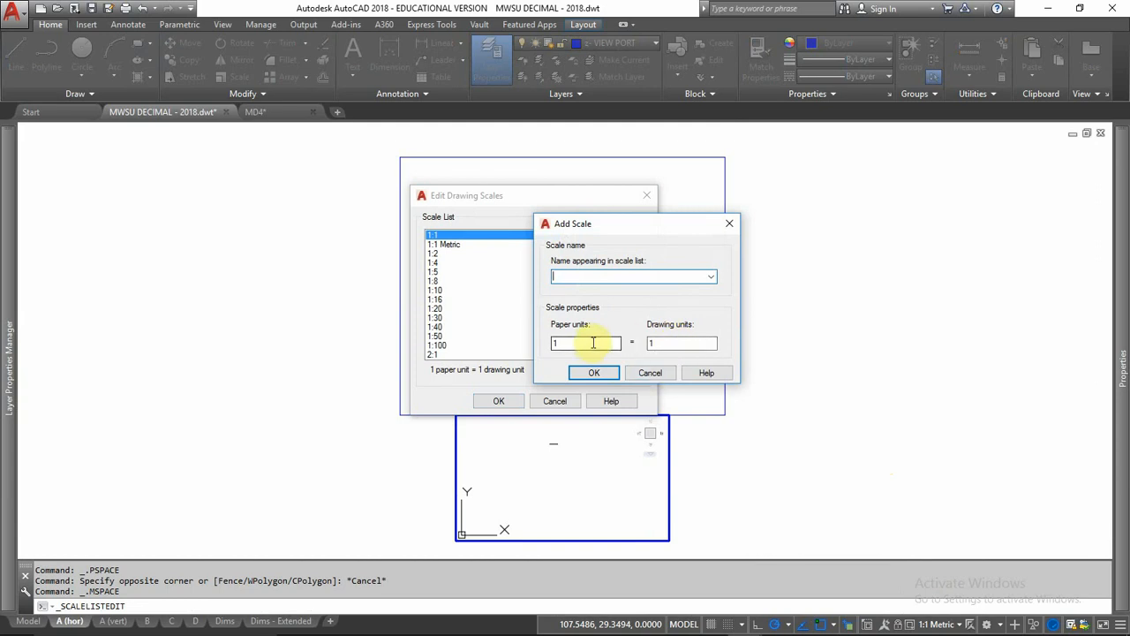
click(649, 372)
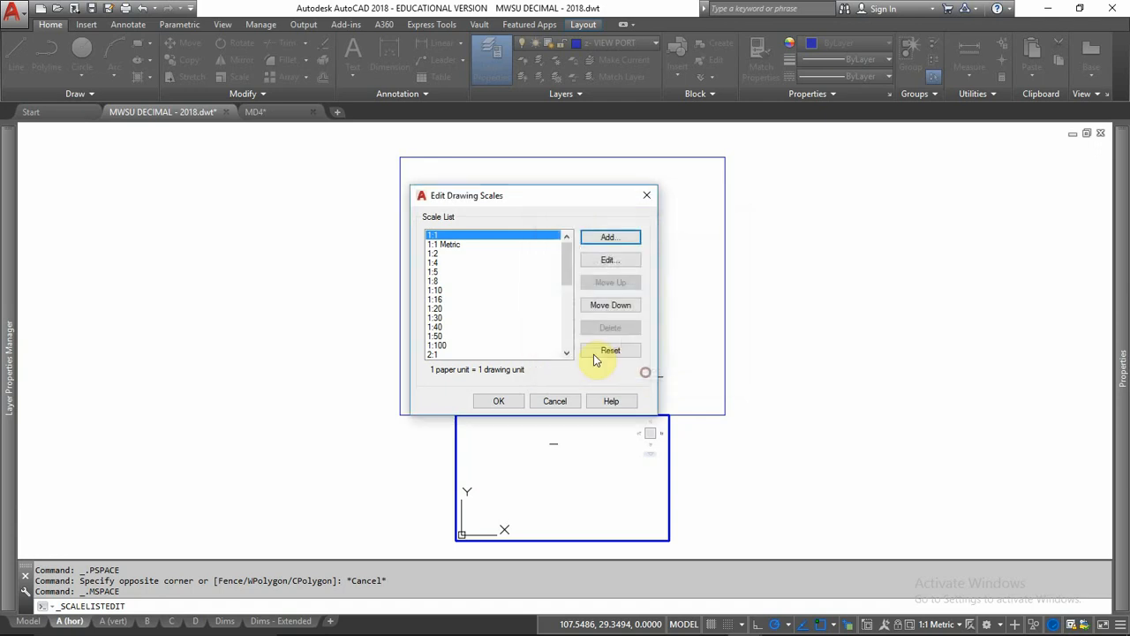
click(556, 400)
double_click(795, 423)
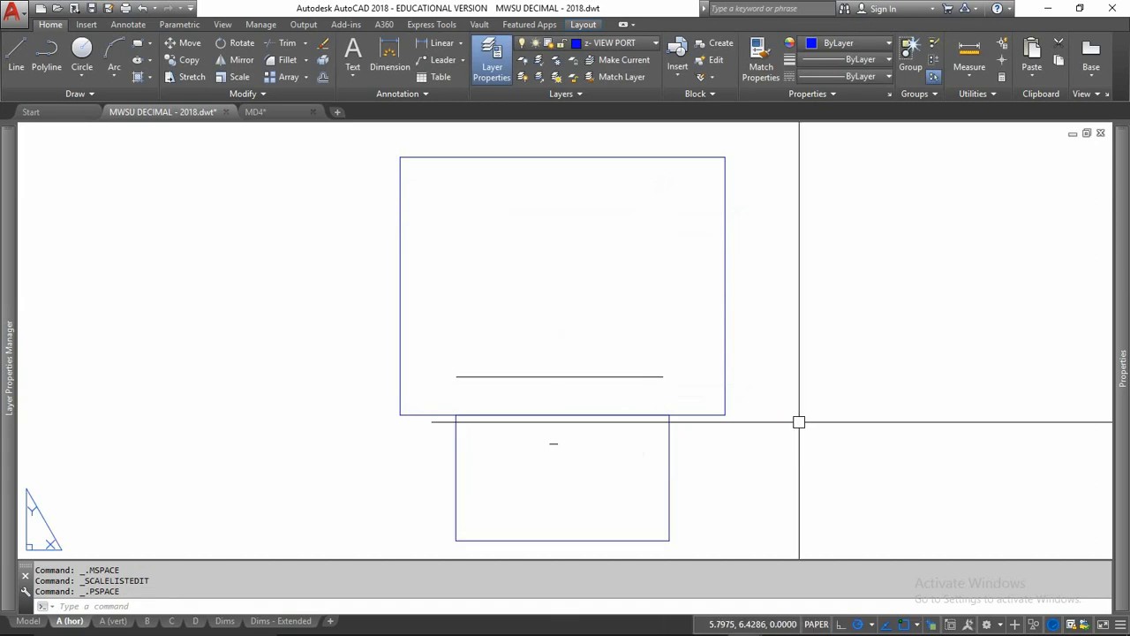